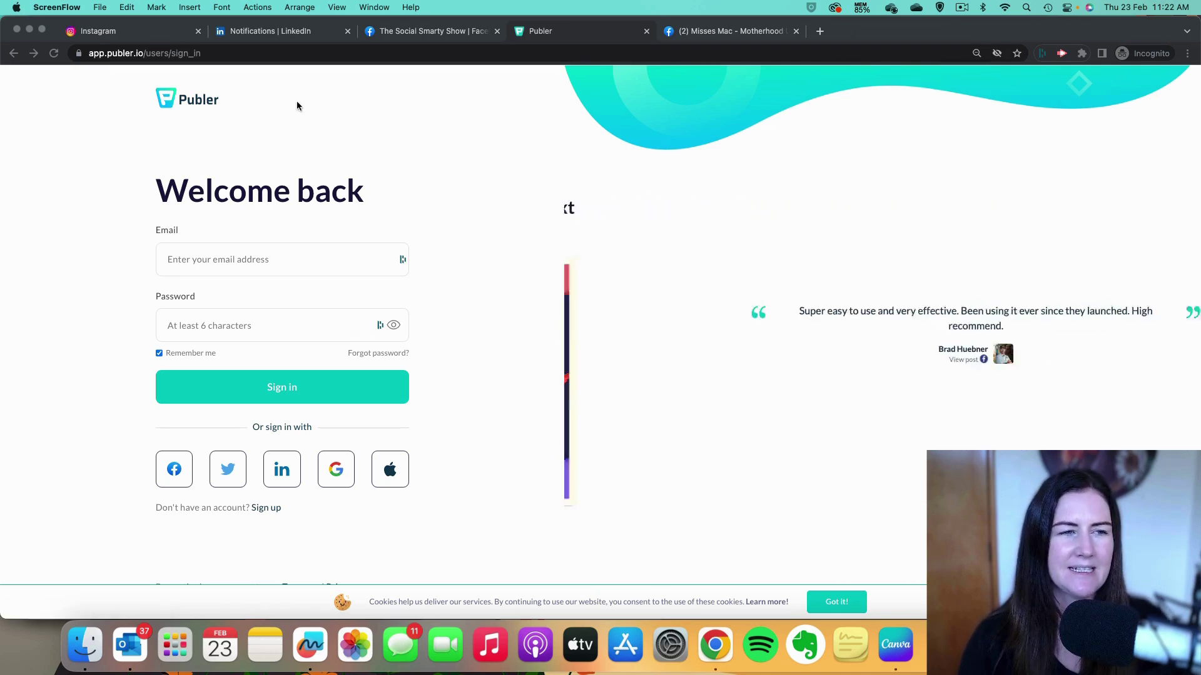
Review the Instagram podcast account's Edit Profile settings, then switch to the Misses Mac Facebook Page.
click(100, 31)
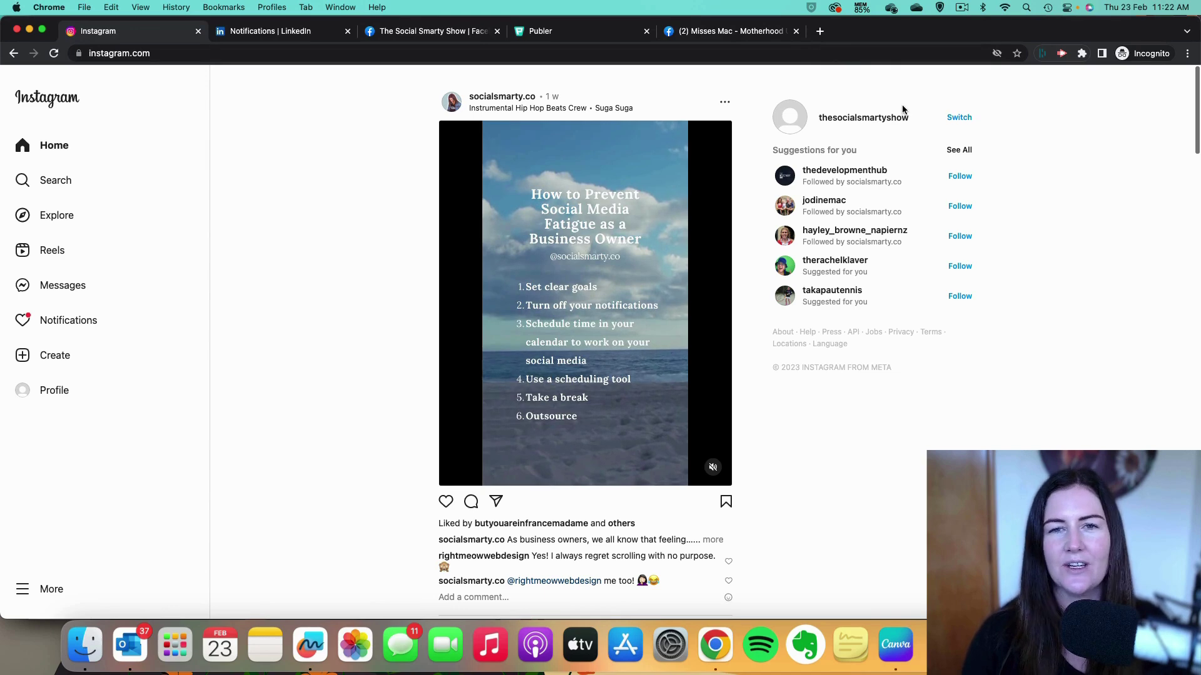
click(859, 120)
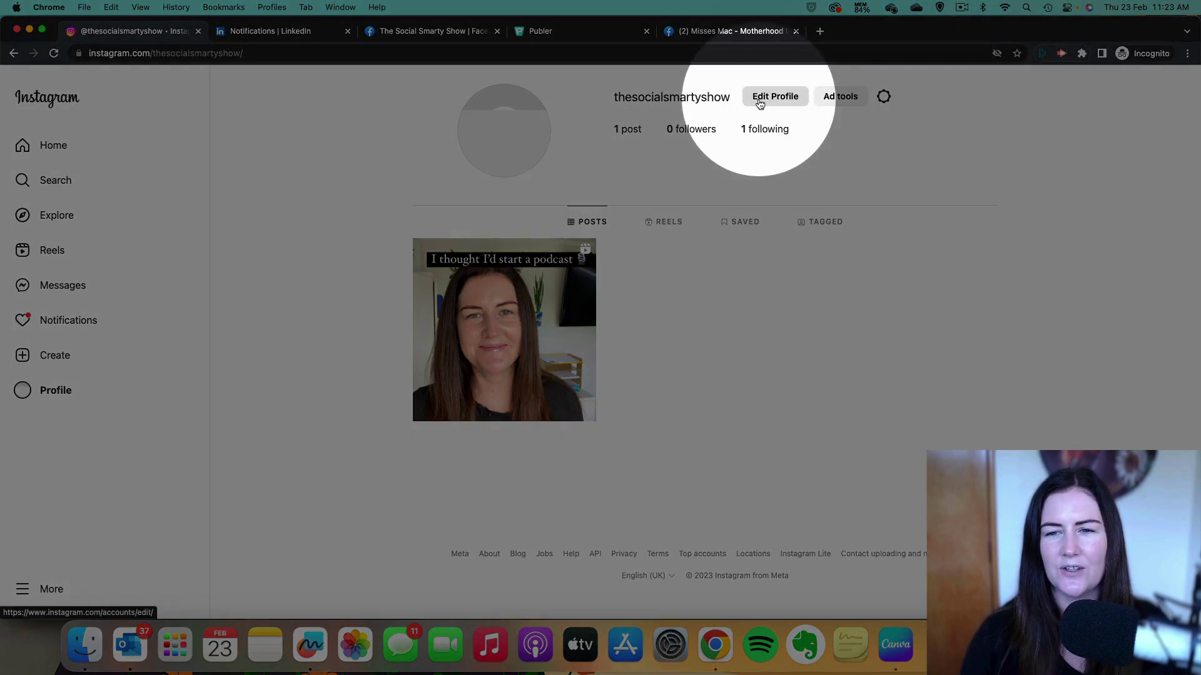
click(771, 99)
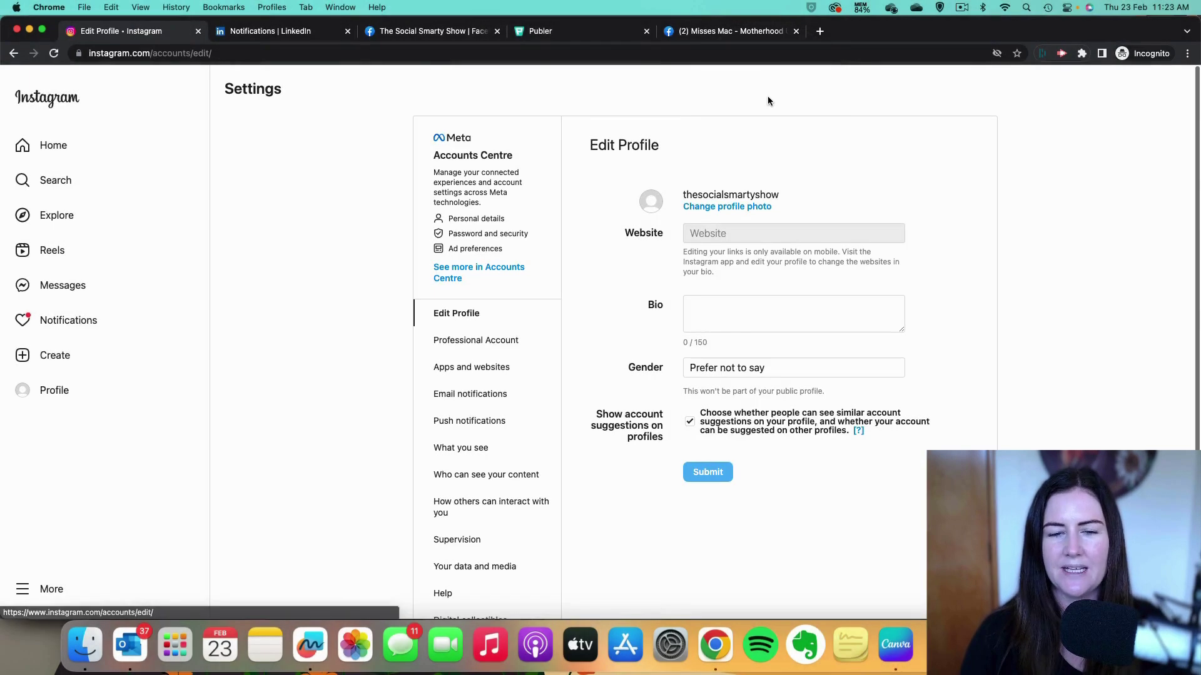
scroll(515, 303, down, 2)
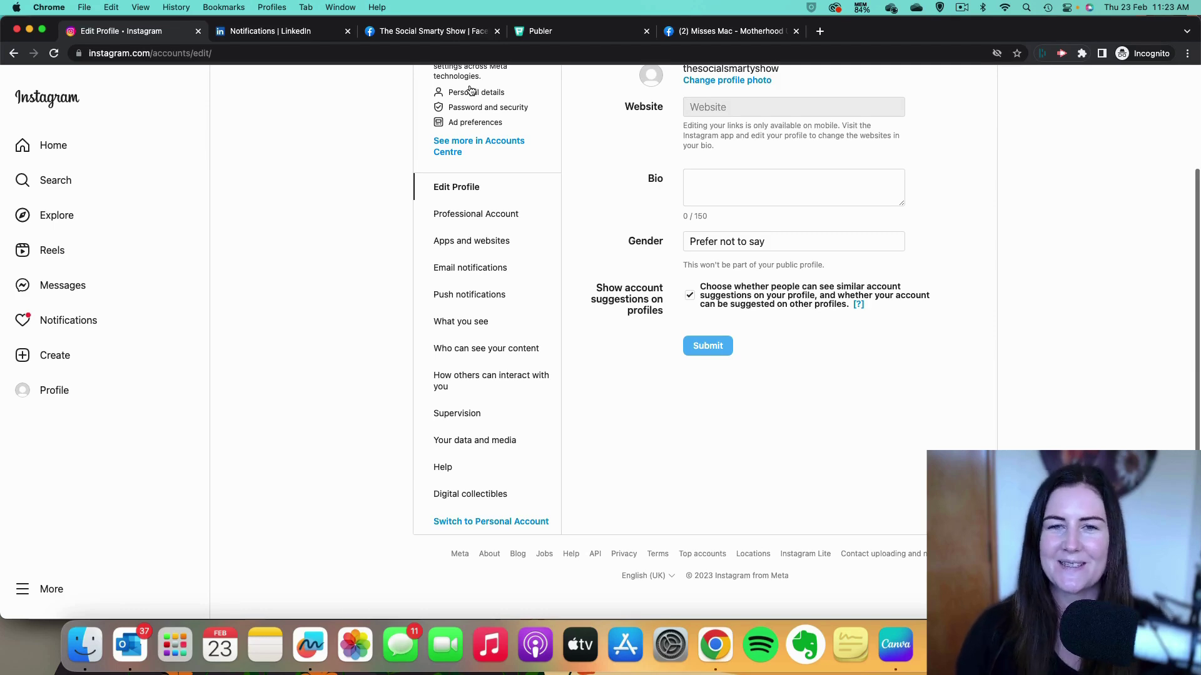
click(744, 31)
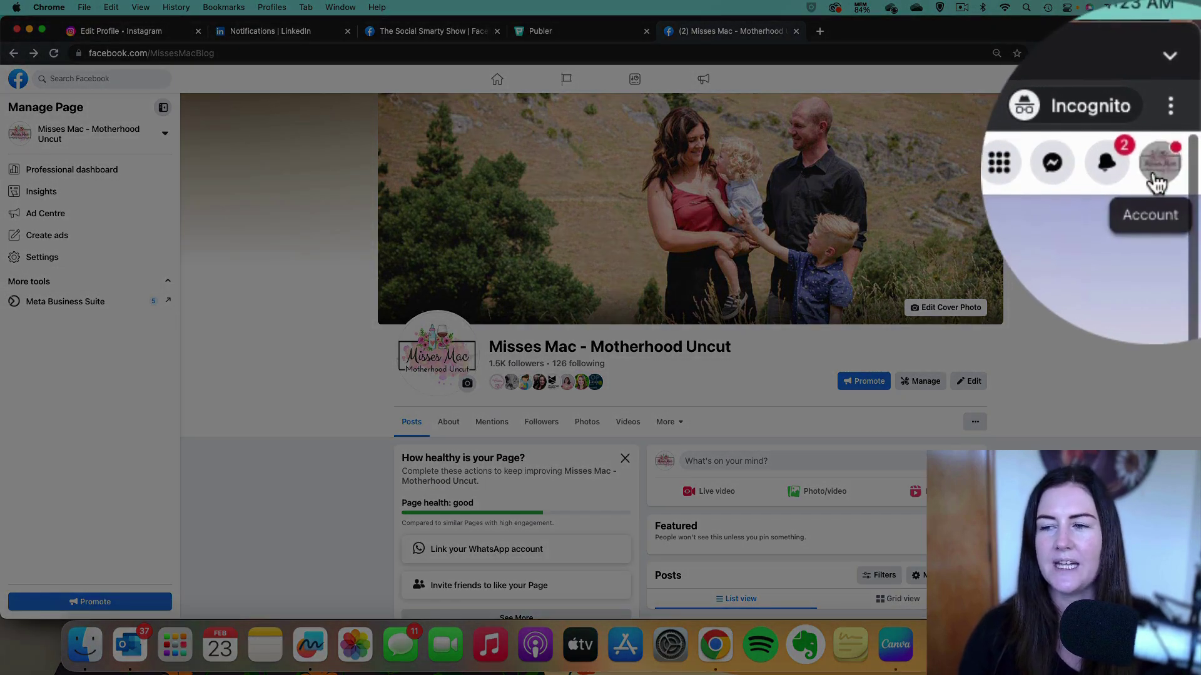
Open the Misses Mac Page's Linked accounts in the Professional dashboard to confirm its Instagram connection.
click(1181, 79)
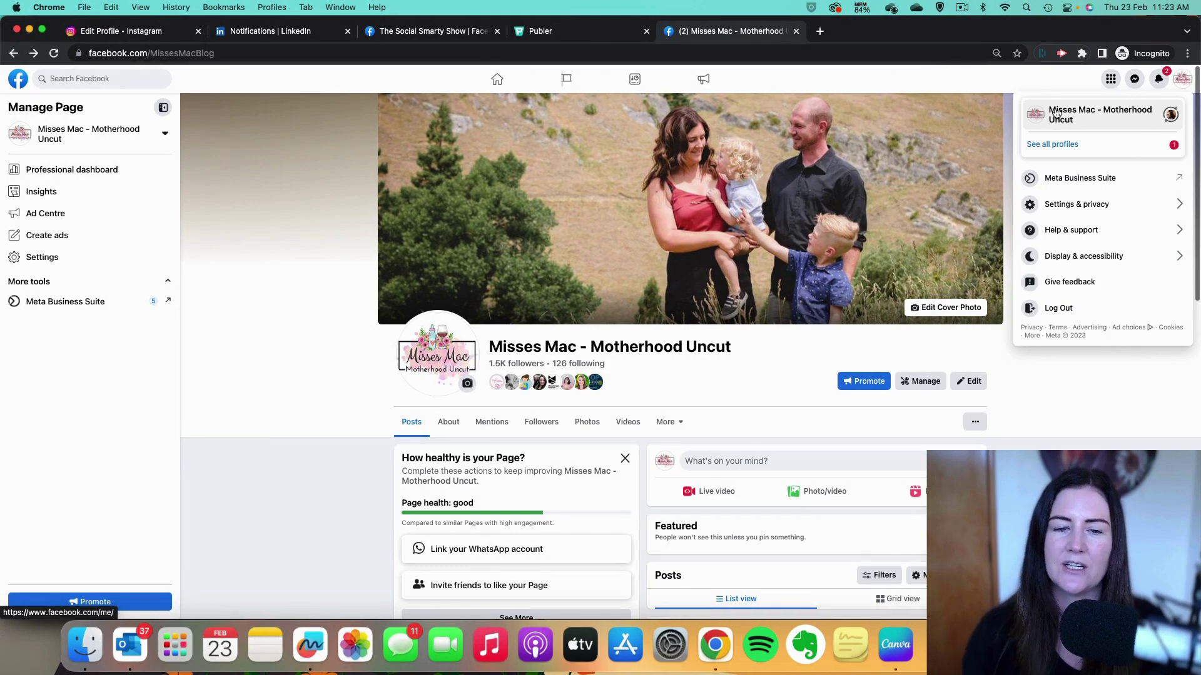
click(1023, 375)
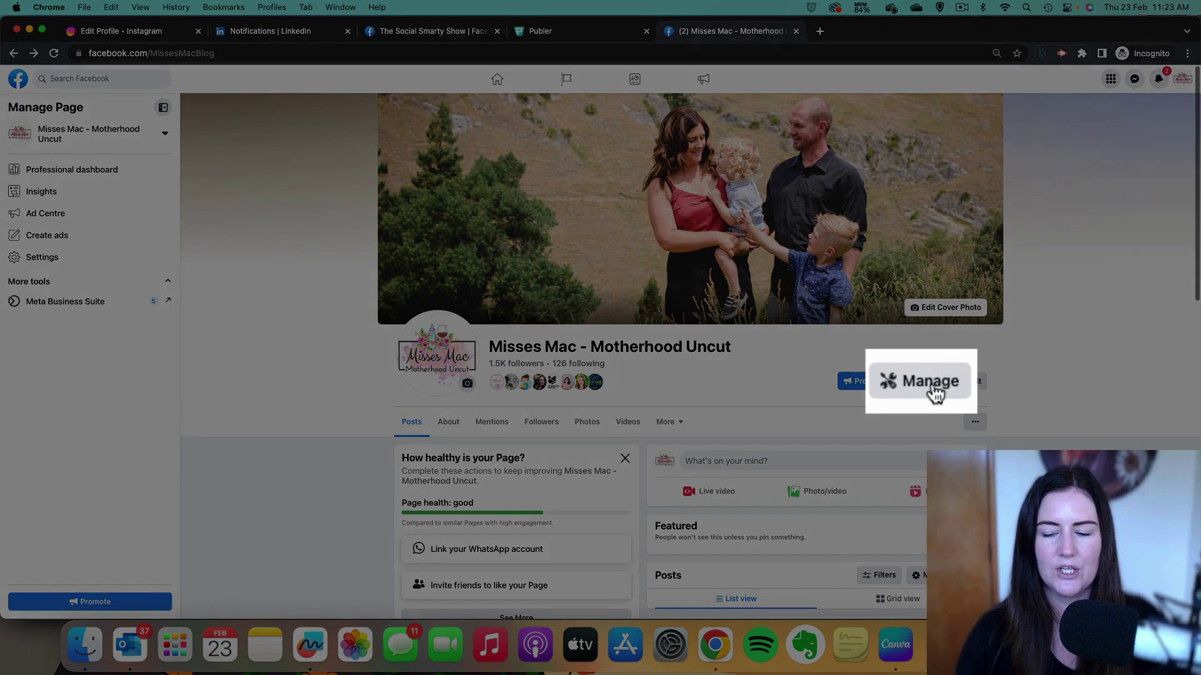
click(934, 392)
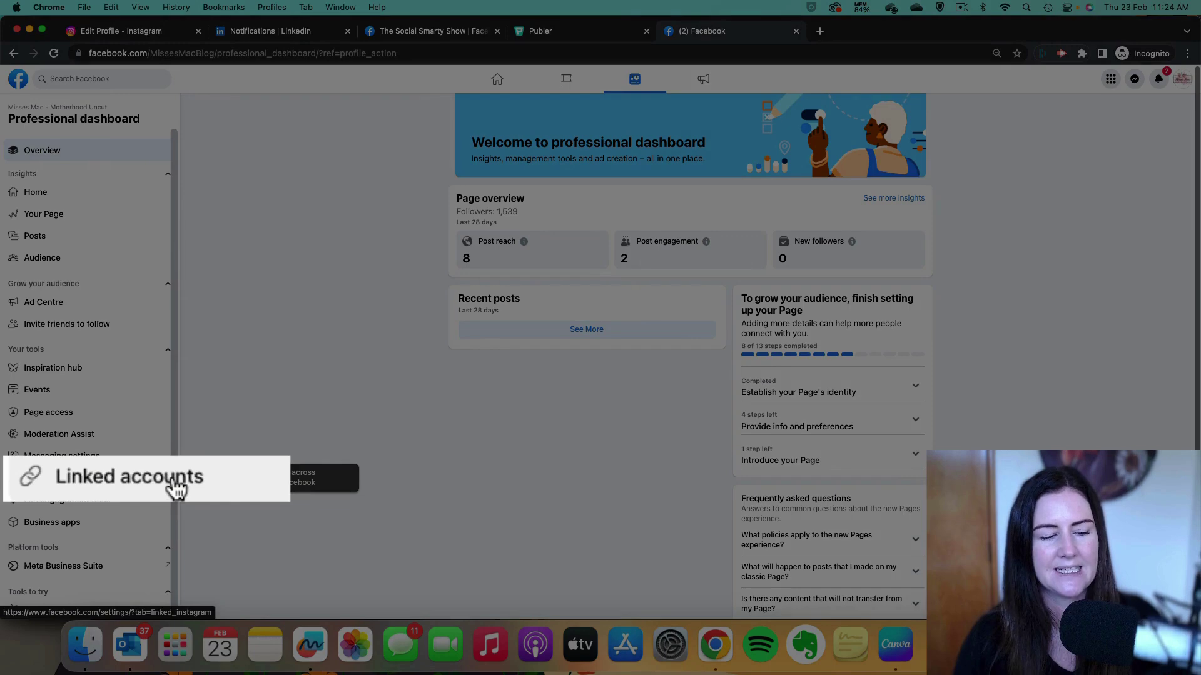
click(75, 480)
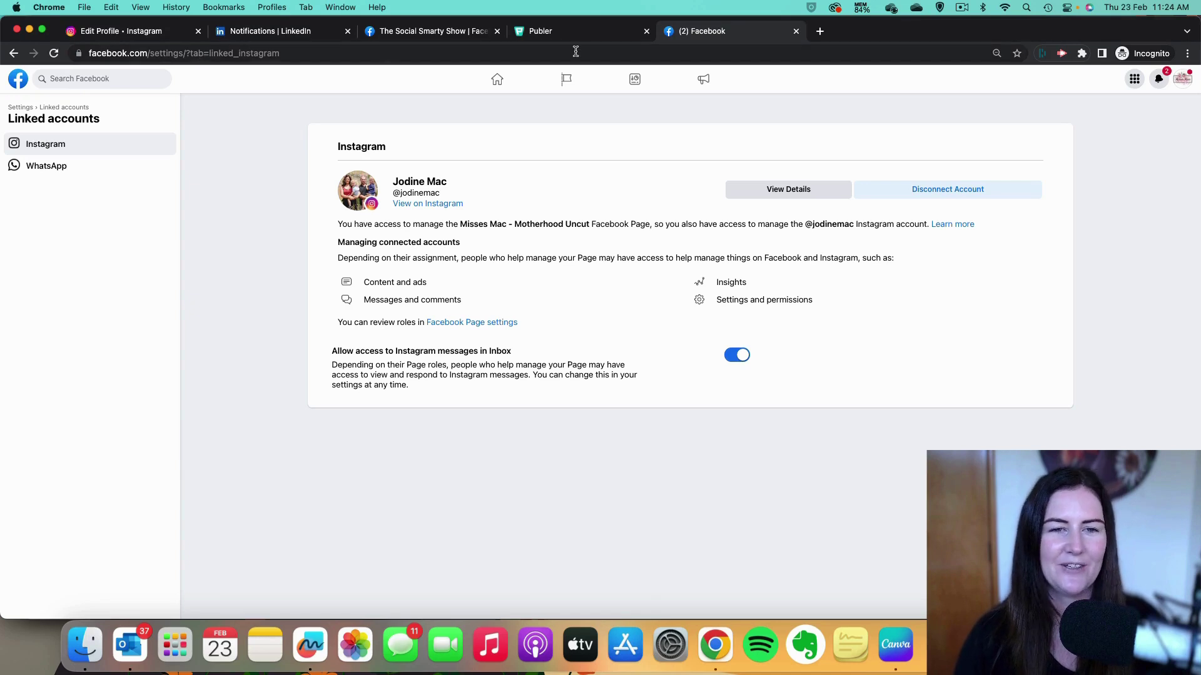
Switch to the personal profile and open The Social Smarty Show Page's settings.
click(460, 32)
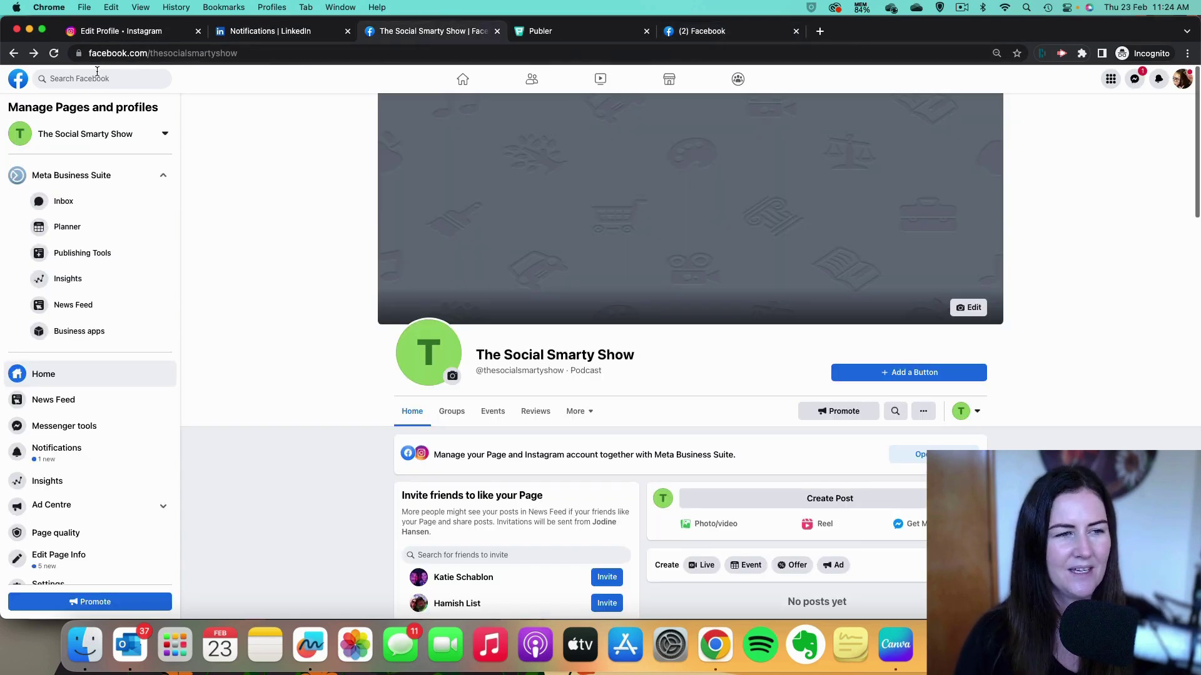
click(62, 55)
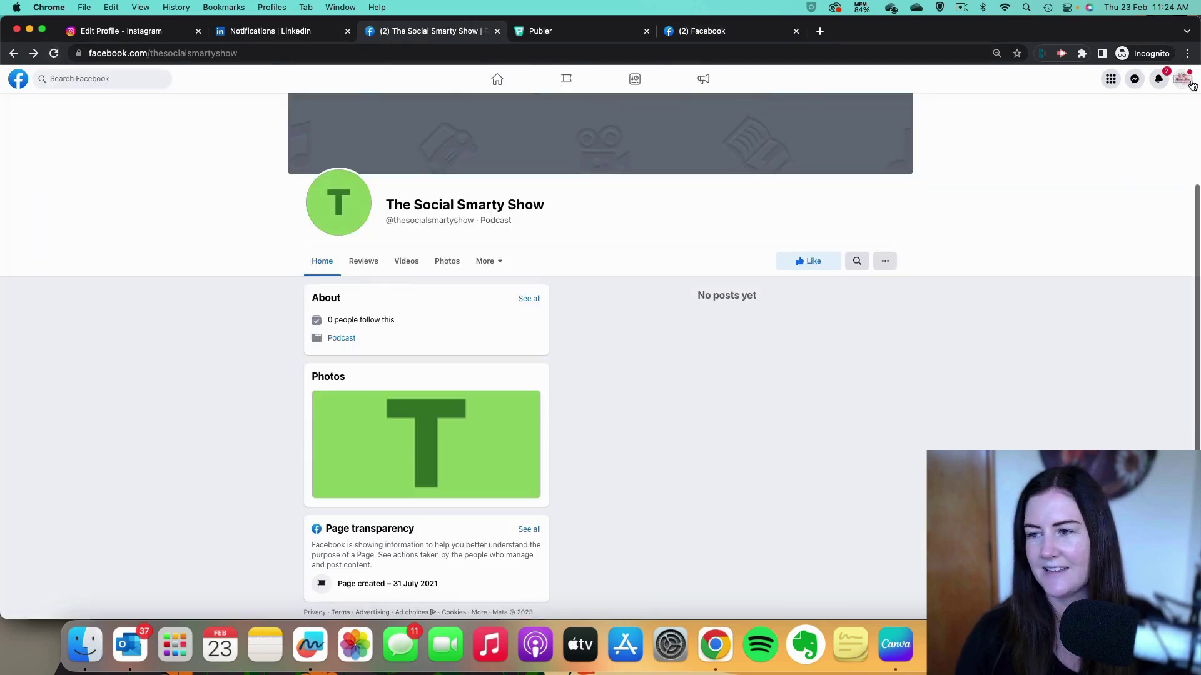
click(1182, 78)
click(1078, 153)
click(1076, 165)
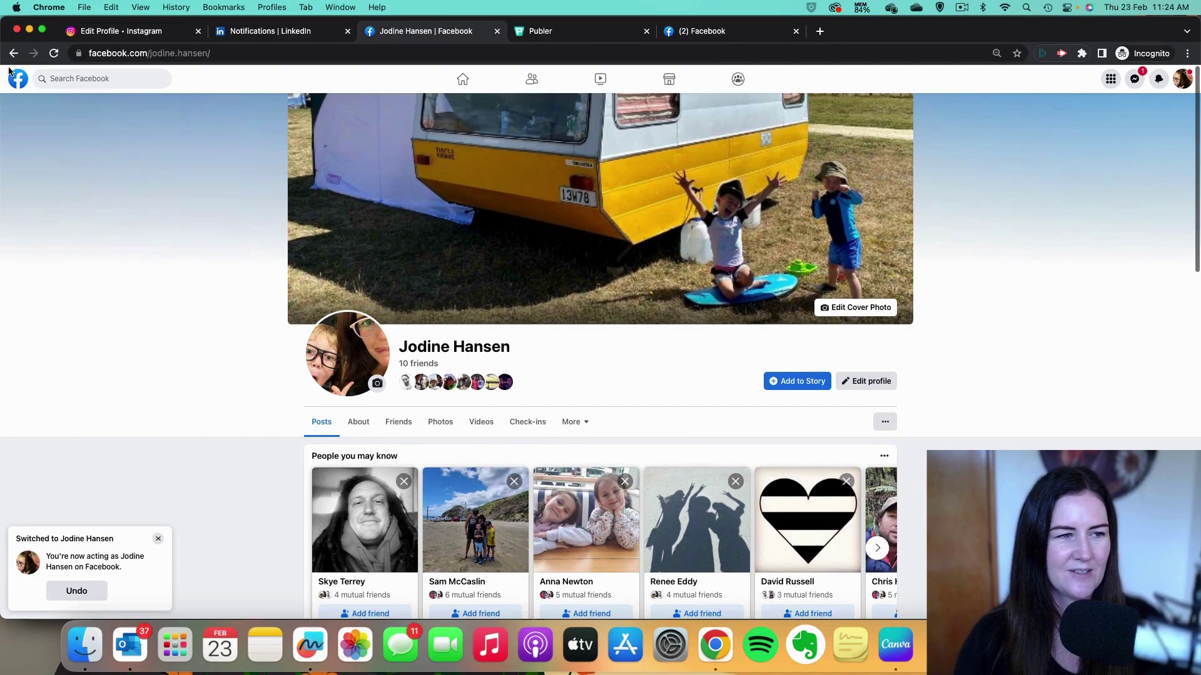
click(13, 53)
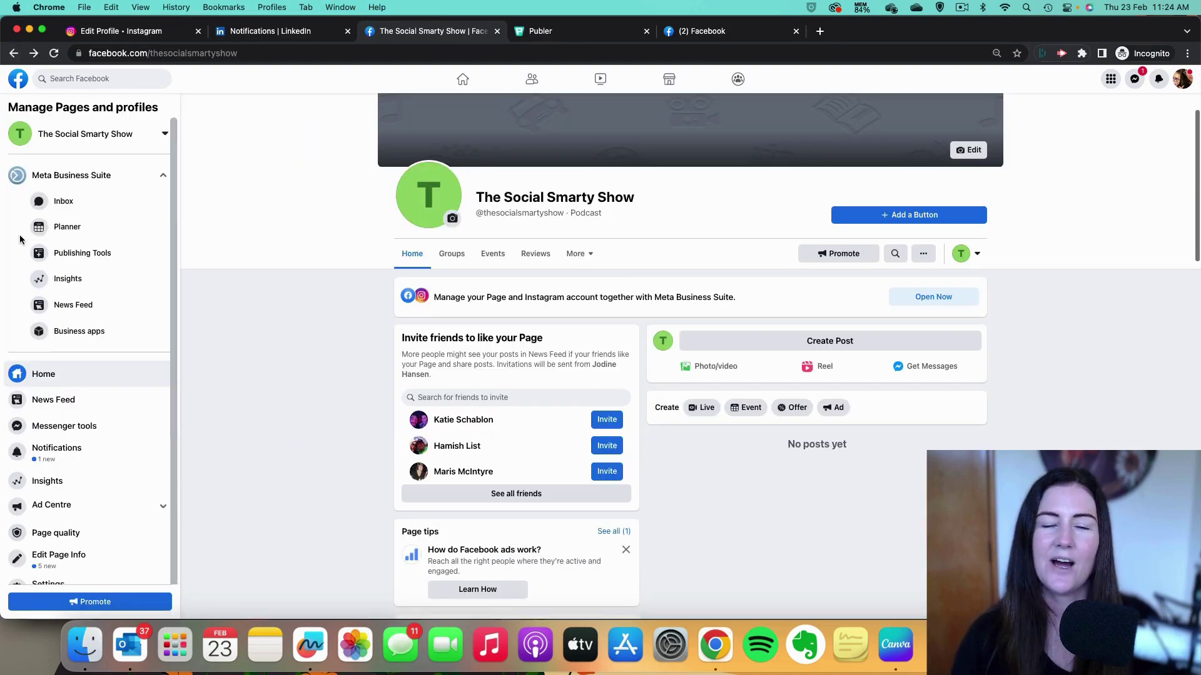
scroll(85, 269, down, 5)
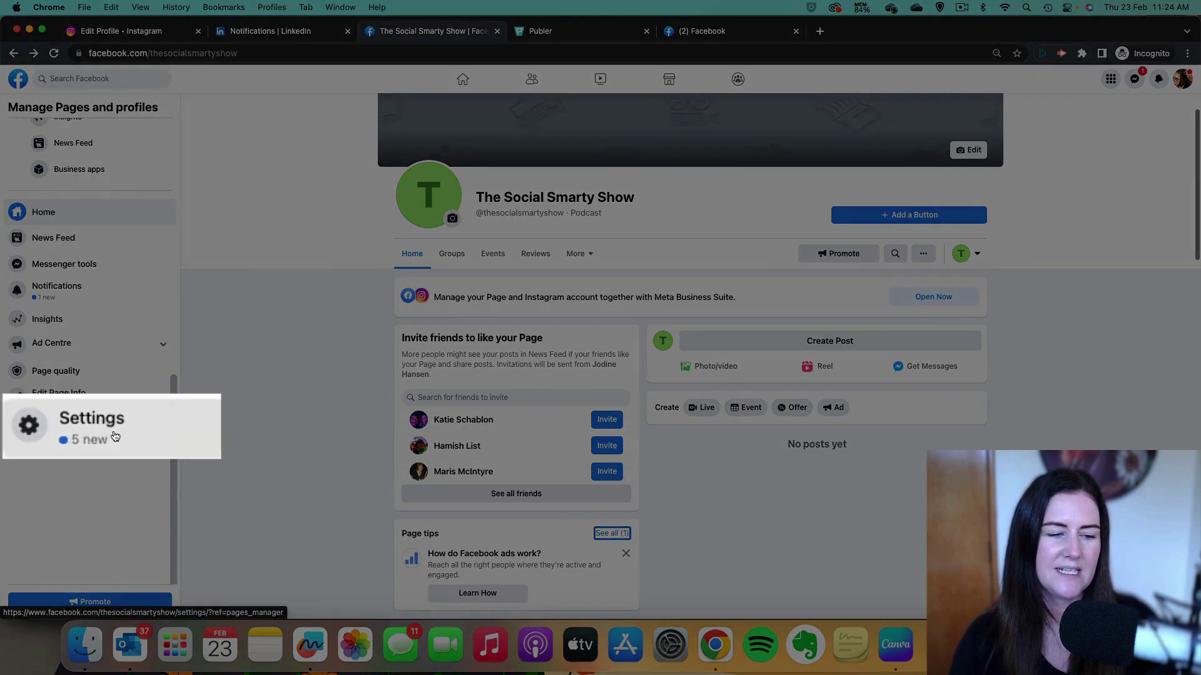
click(115, 436)
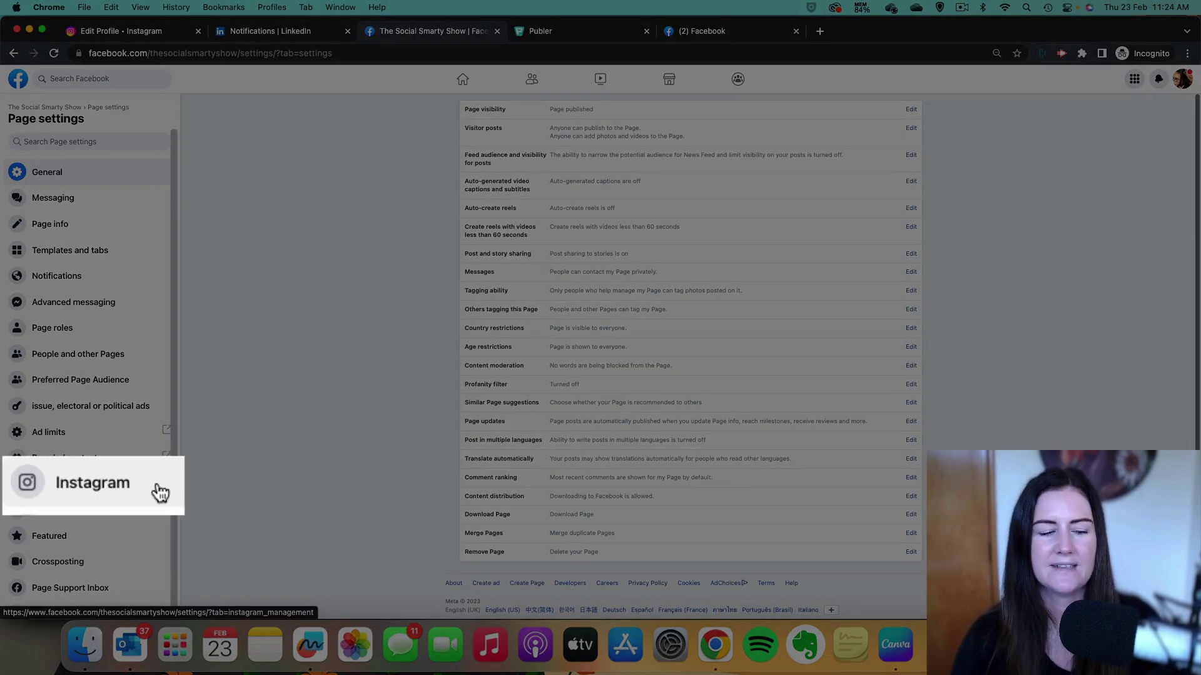
Connect the show's Instagram account in the Page's Instagram settings and save the login information.
click(98, 491)
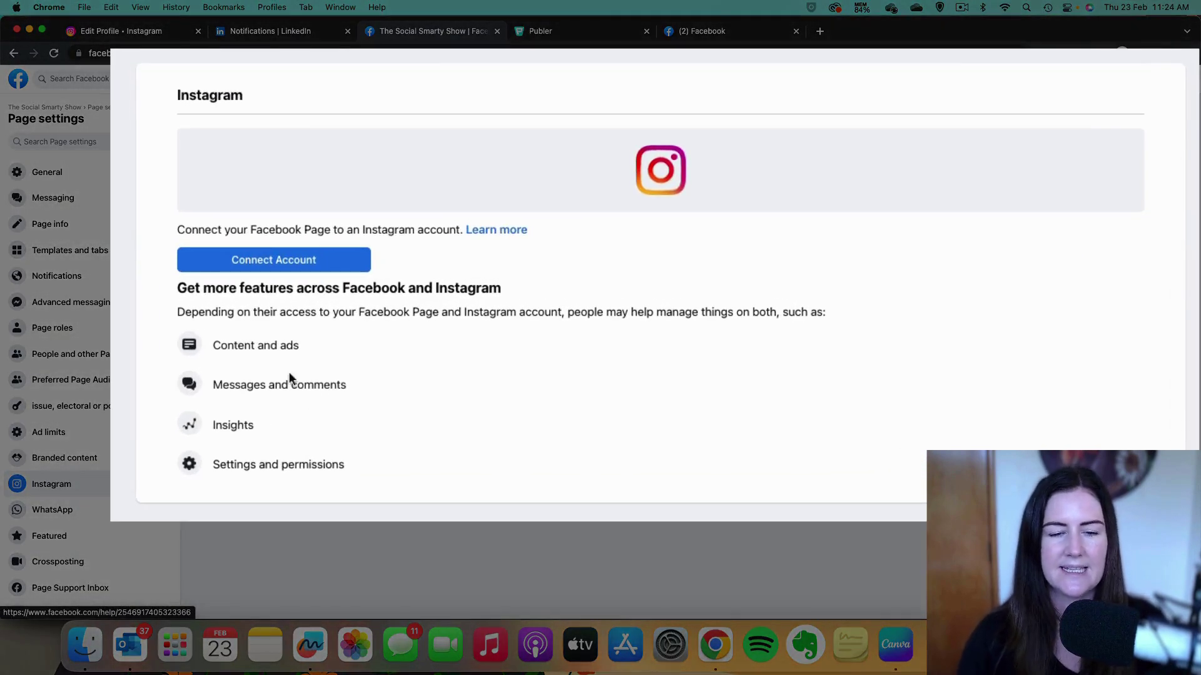
click(287, 260)
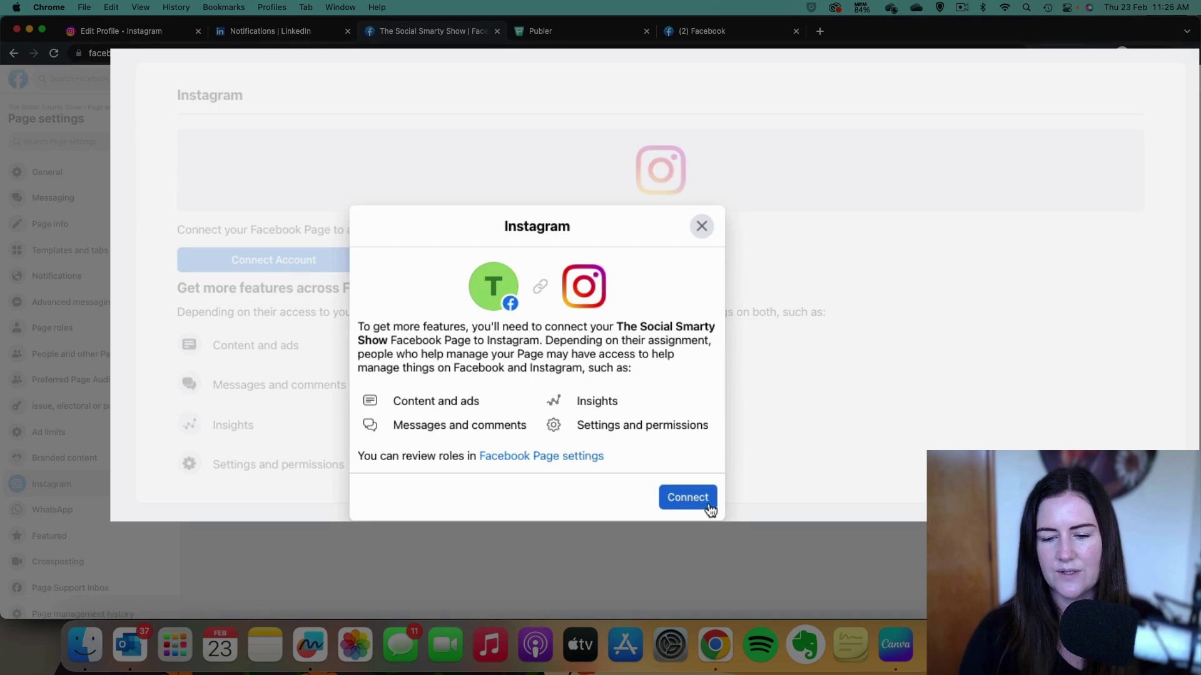
click(687, 498)
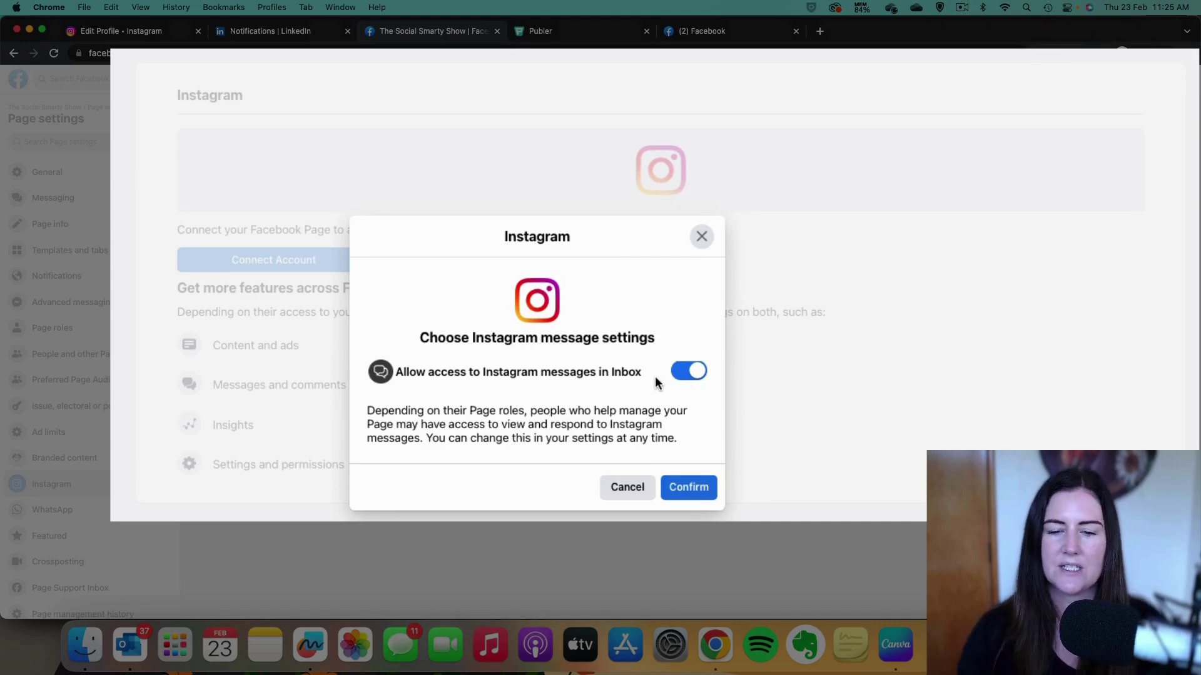
click(691, 498)
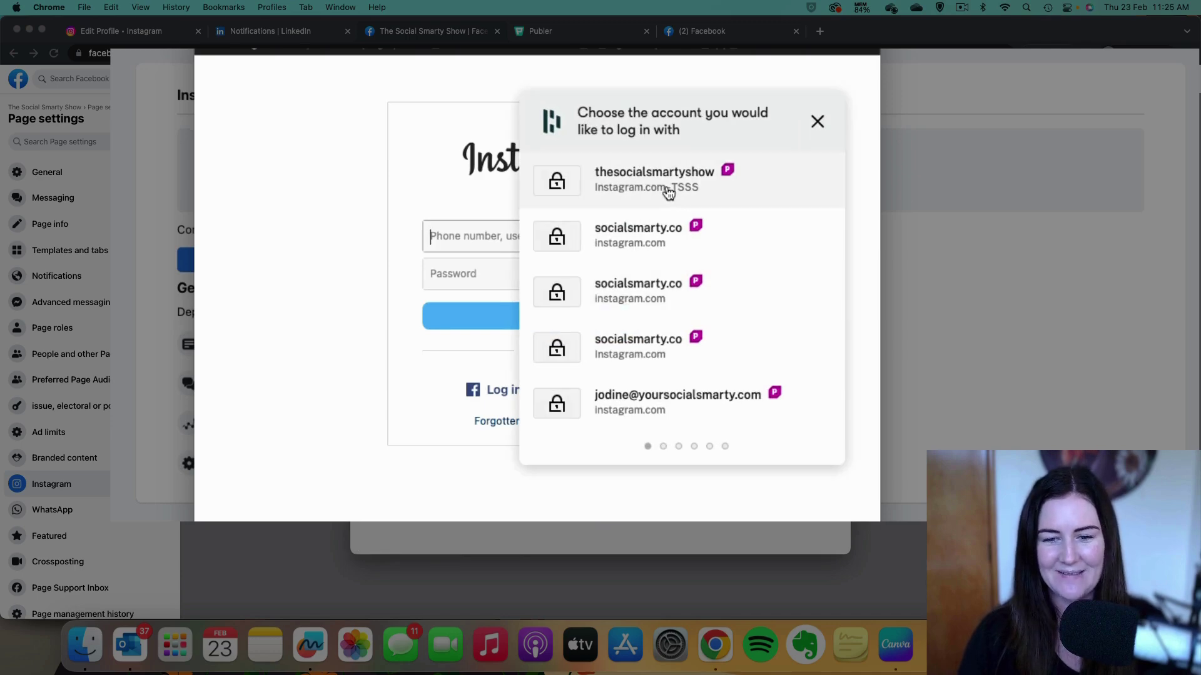
click(667, 186)
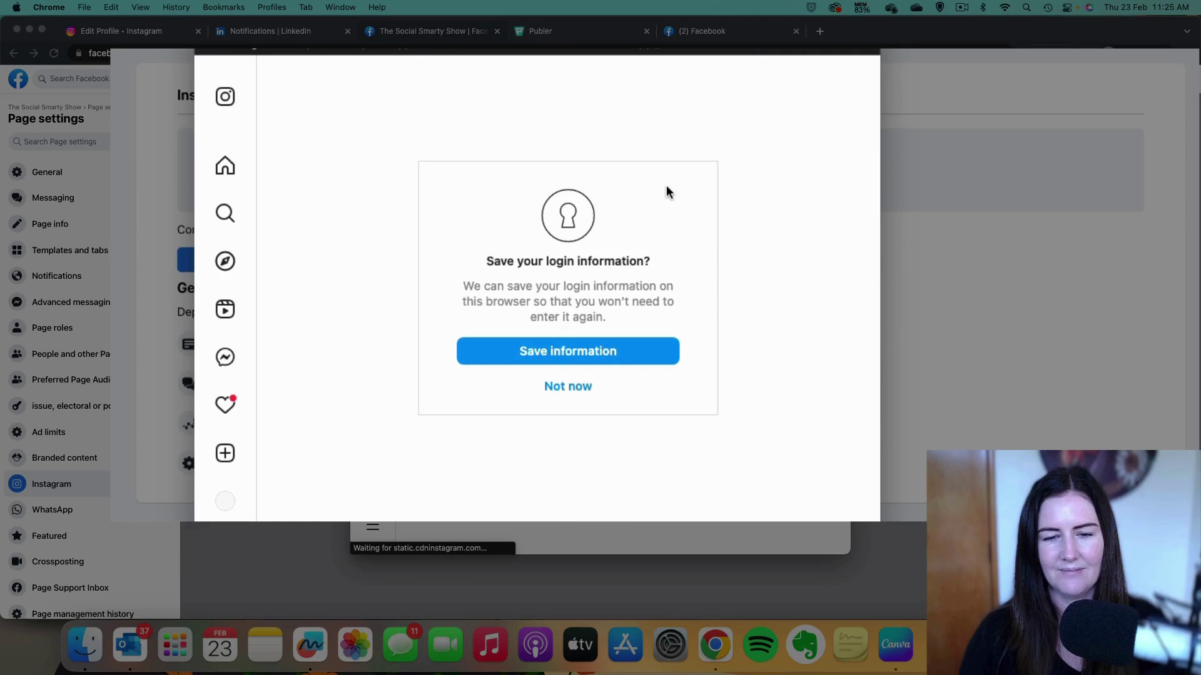
click(634, 362)
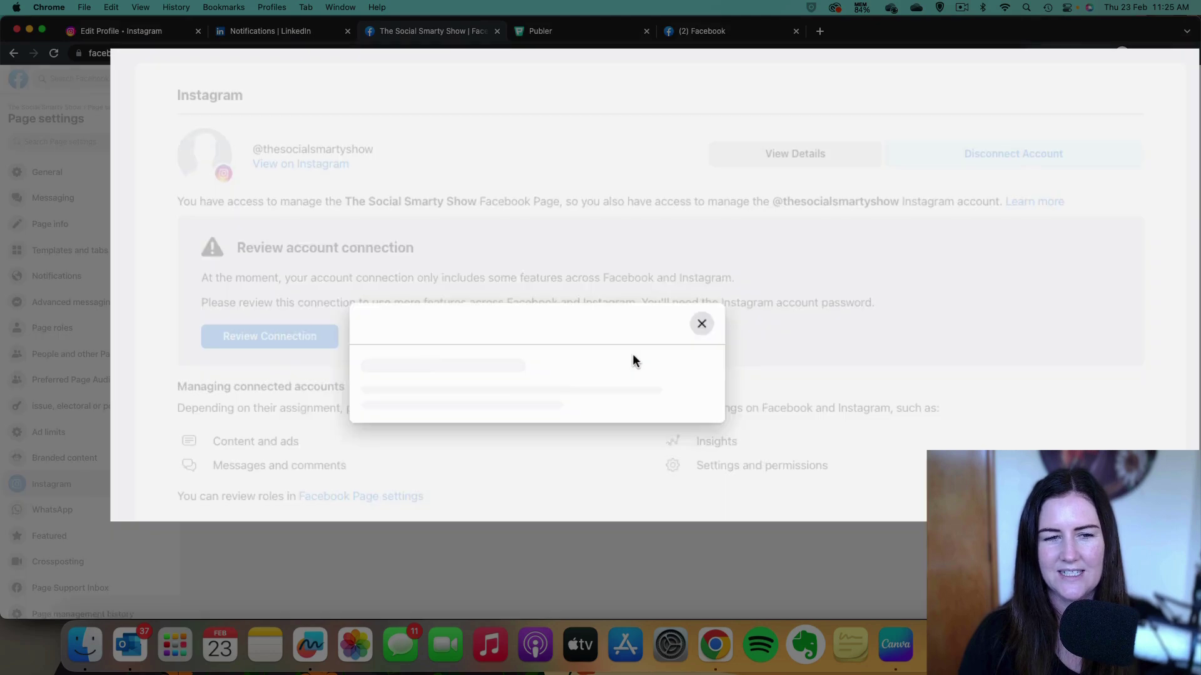
Review and confirm the Page–Instagram connection, logging in with the saved Instagram account.
click(727, 457)
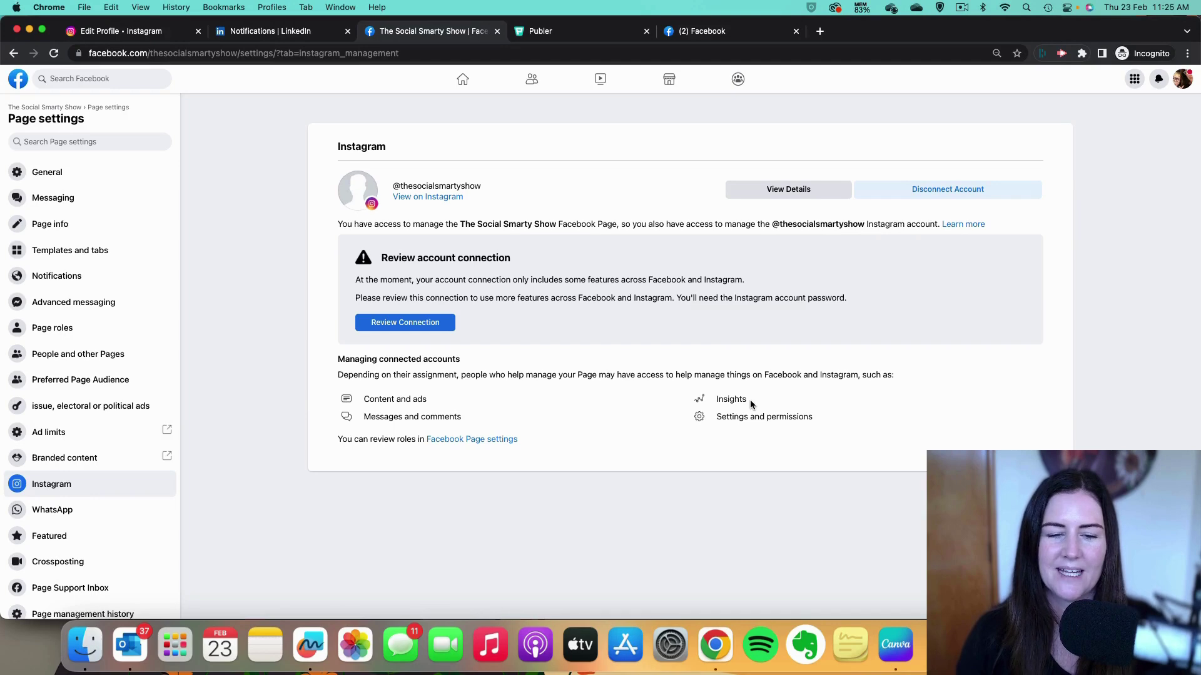
click(436, 326)
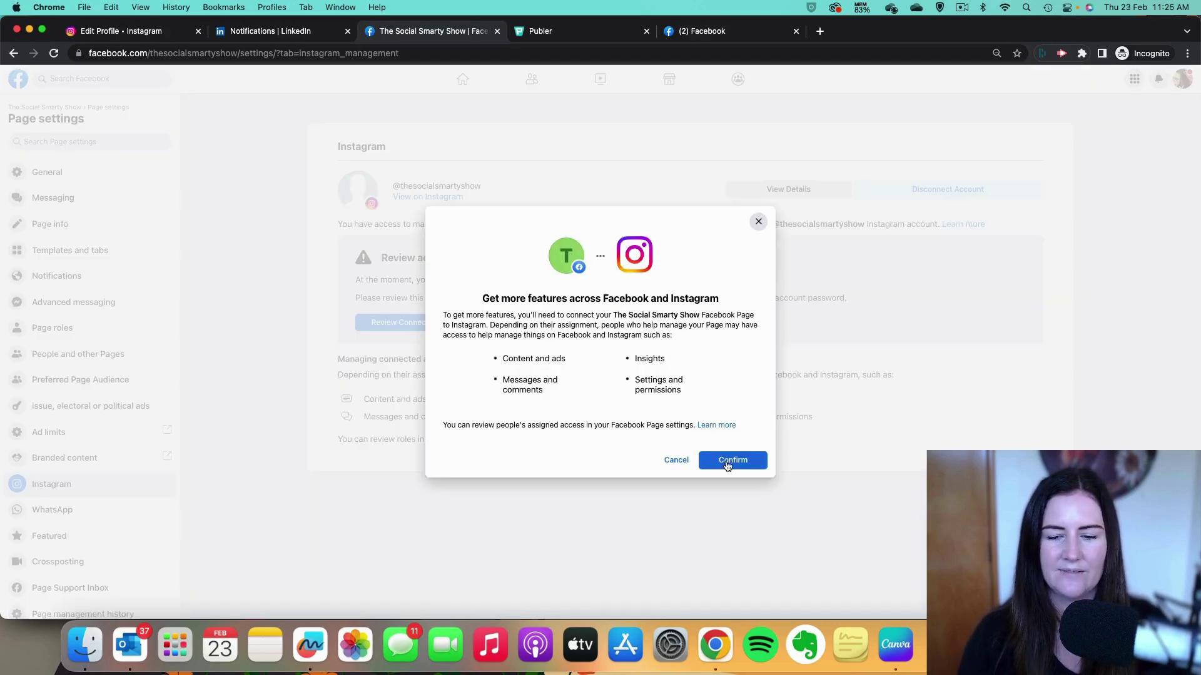
click(726, 459)
click(705, 439)
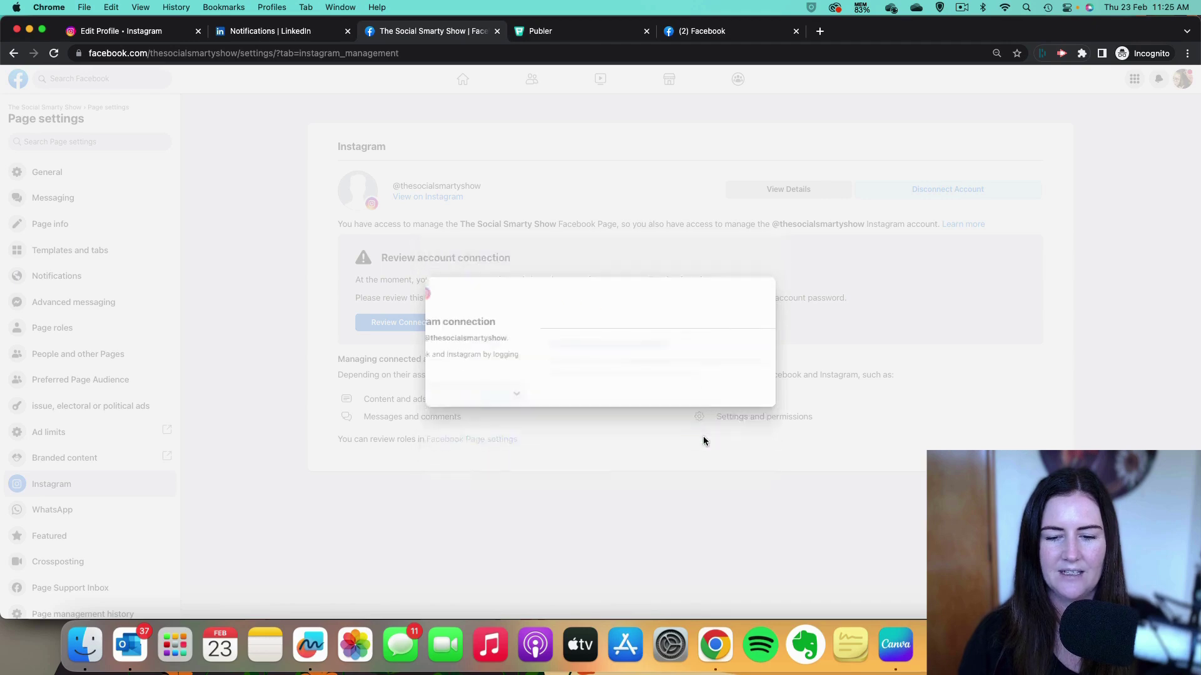
click(748, 440)
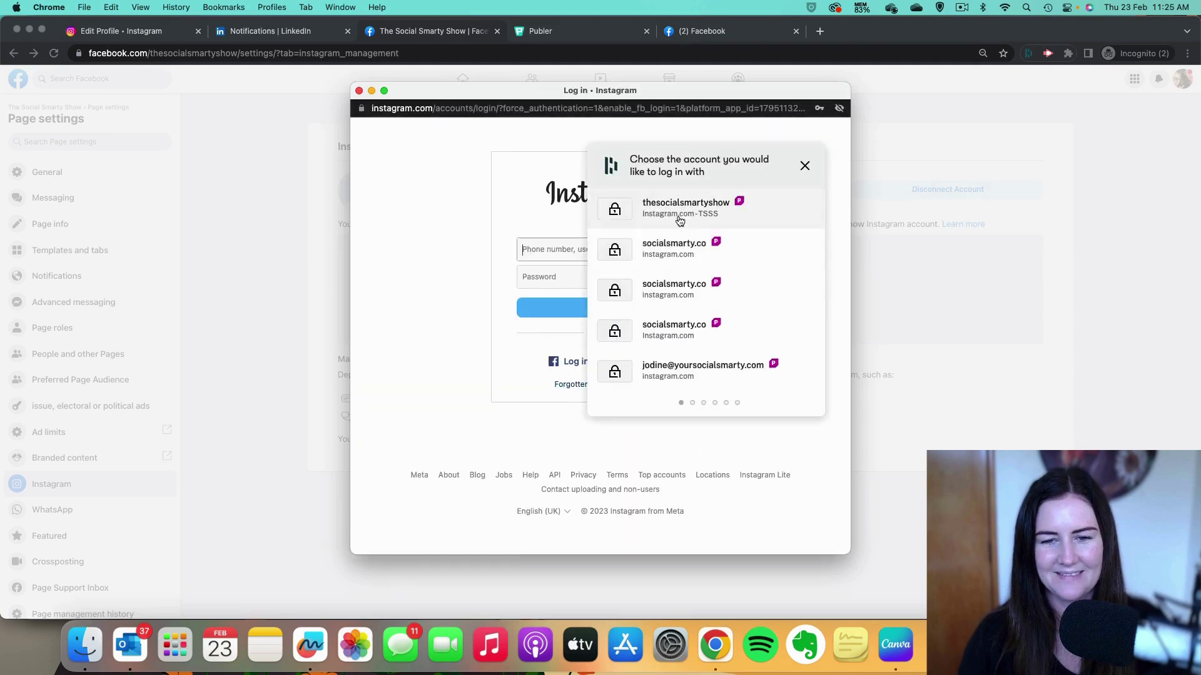
click(679, 221)
click(618, 314)
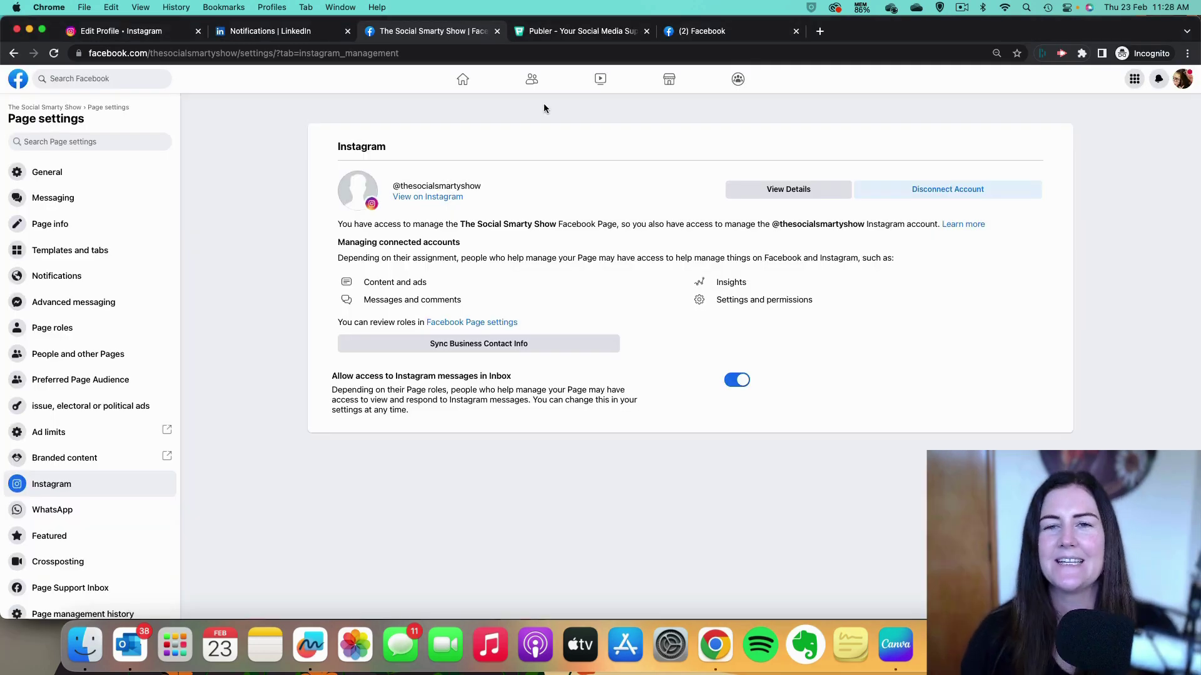
click(574, 33)
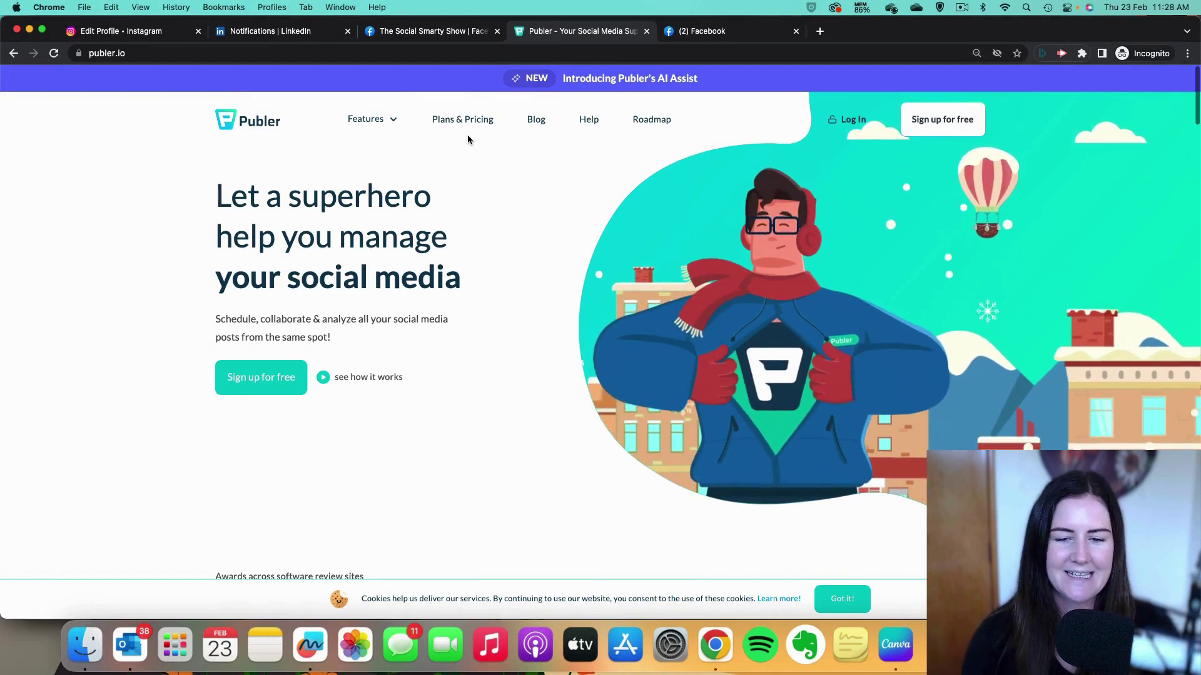
Go to Publer's free sign-up page from the homepage.
click(279, 389)
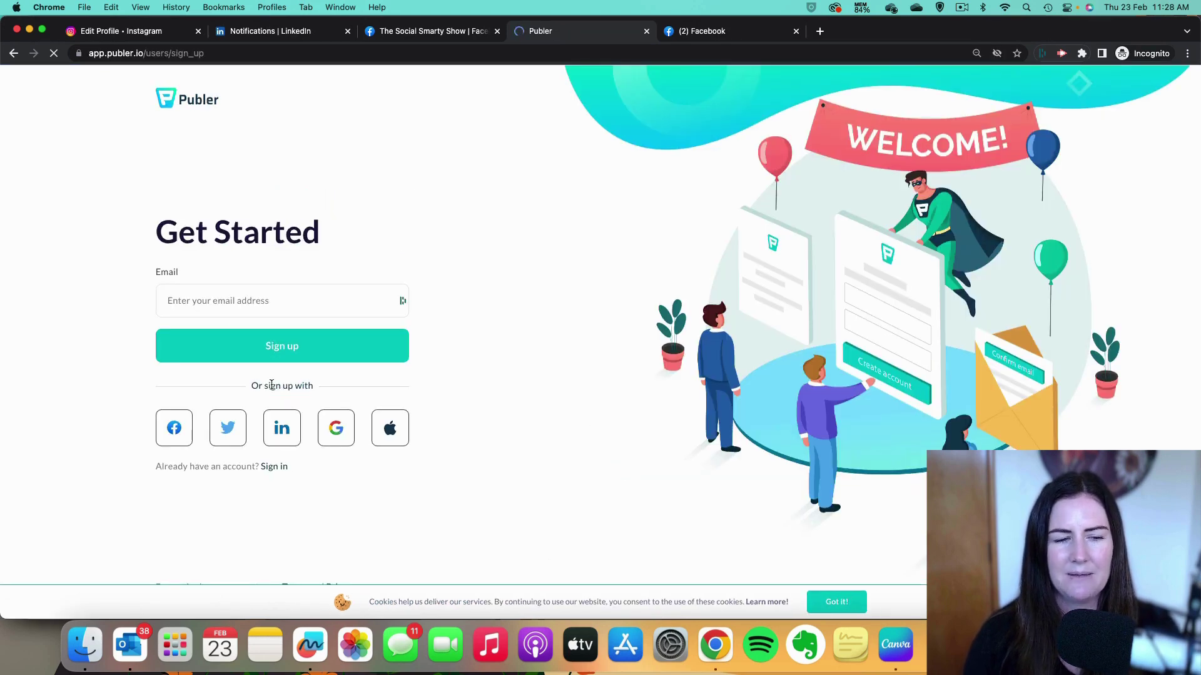
Sign up with the business e-mail address and pass the taxi-image reCAPTCHA.
click(239, 304)
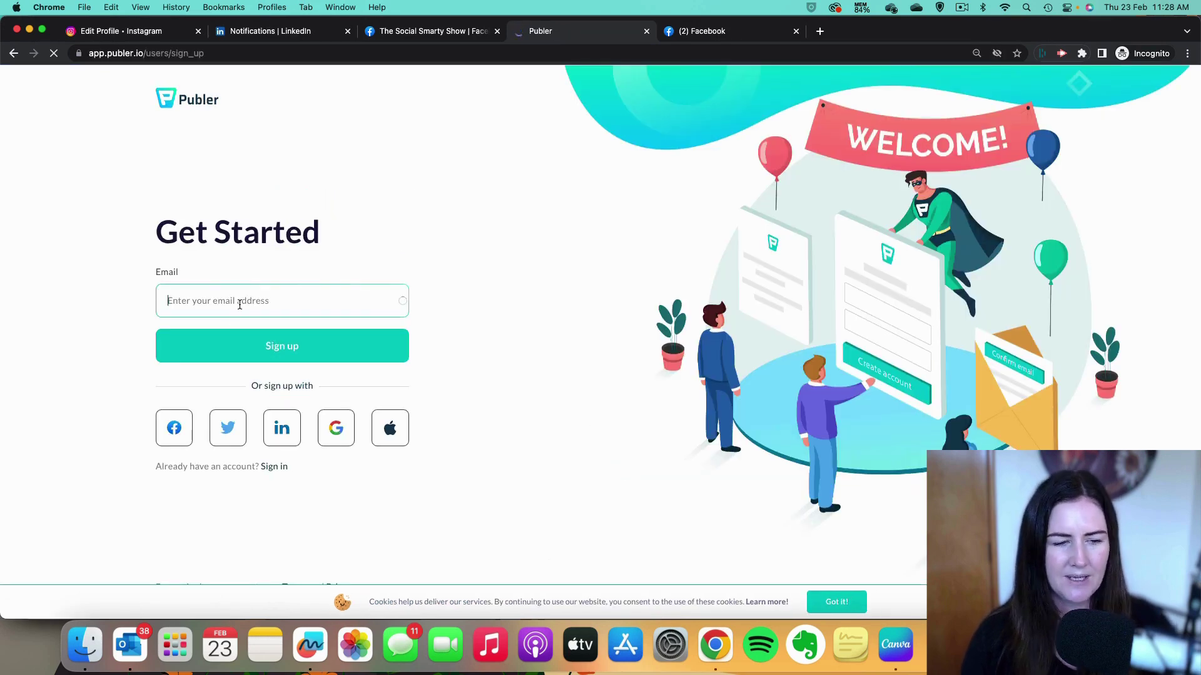
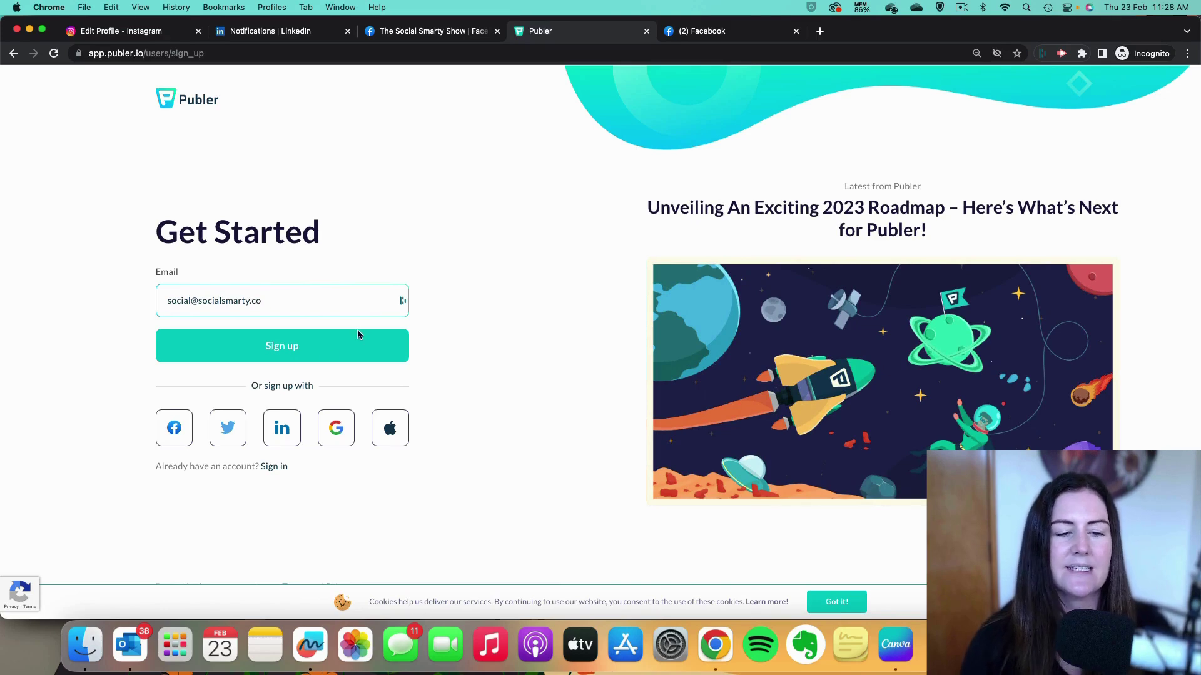
click(302, 349)
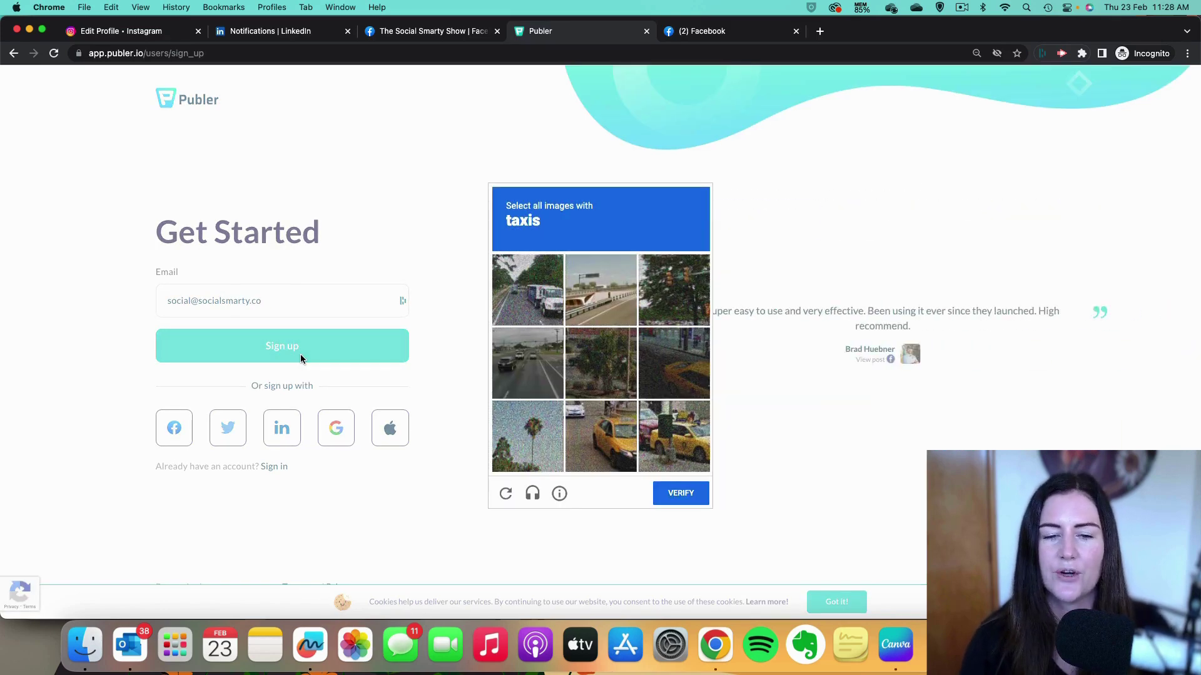
click(591, 436)
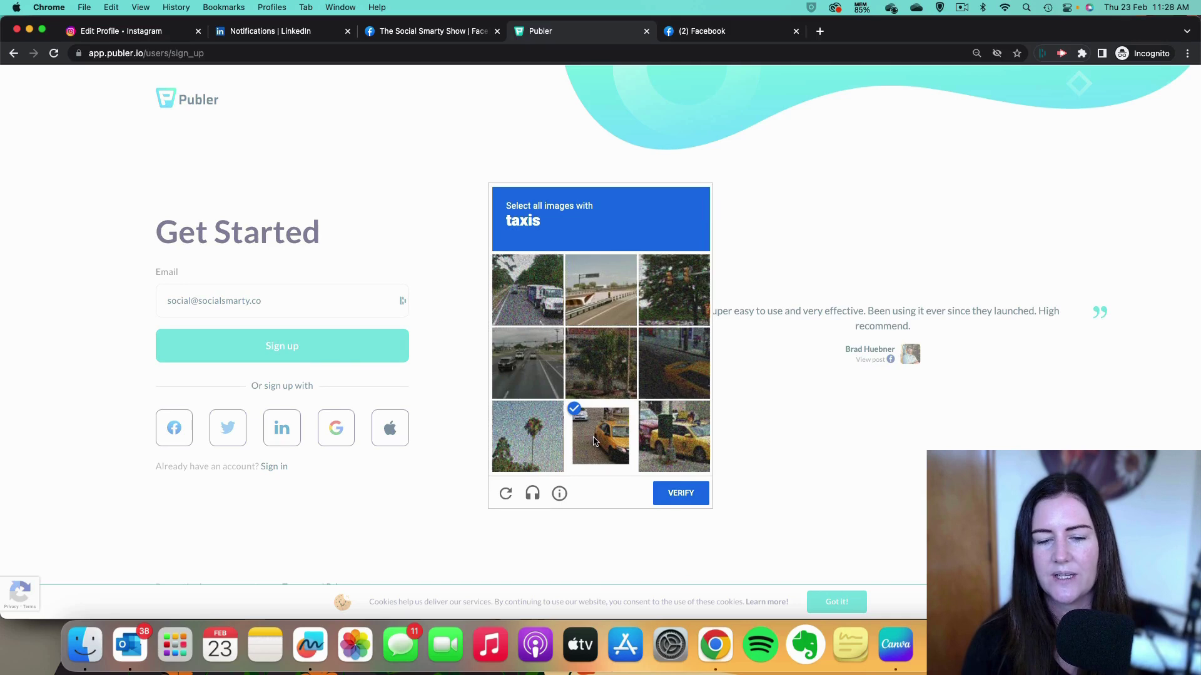
click(668, 436)
click(683, 379)
click(681, 494)
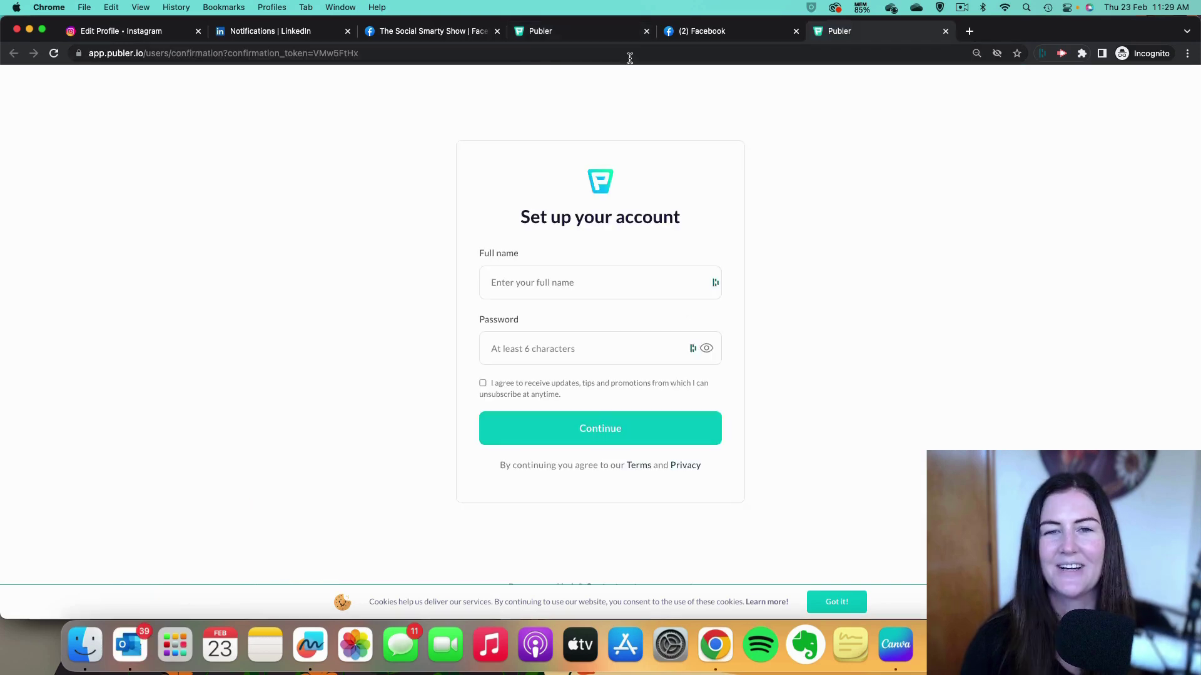
Complete account setup with the user's full name and the saved password.
click(563, 282)
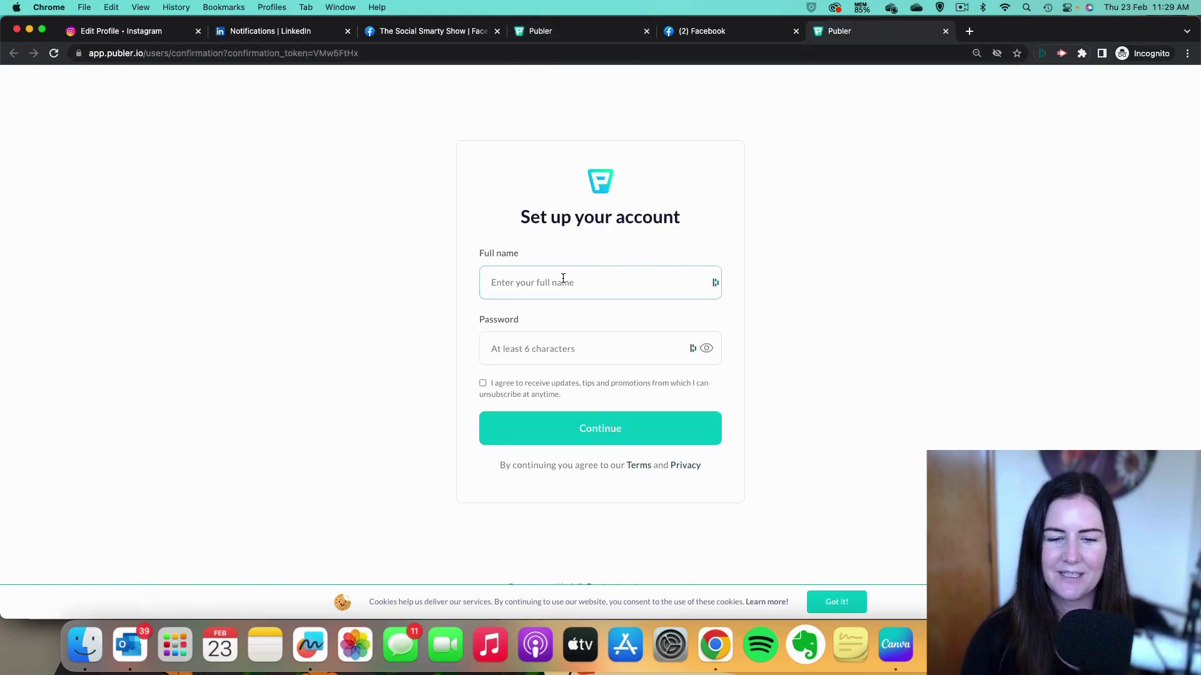
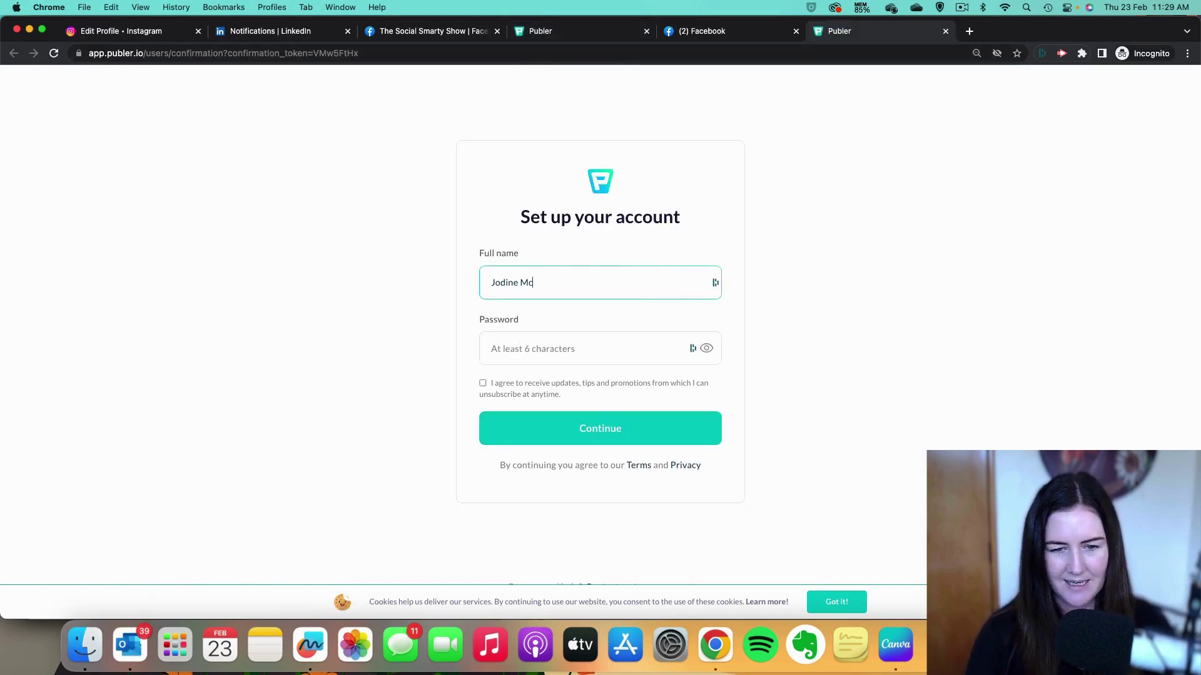
click(689, 354)
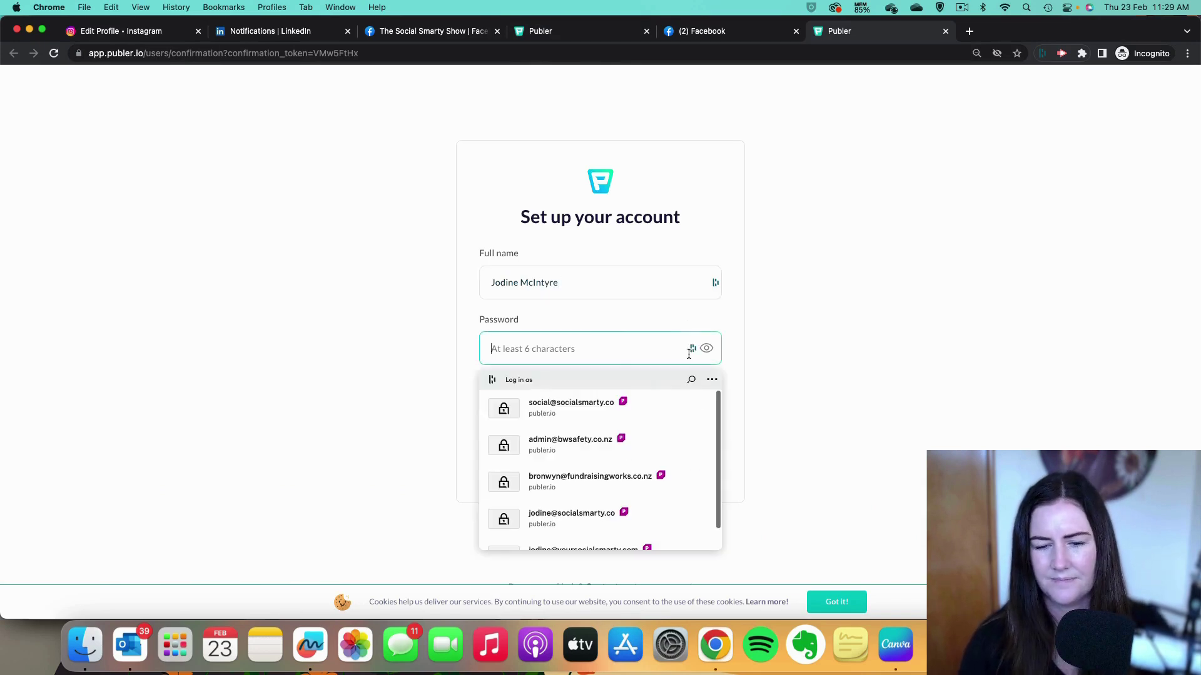
click(591, 405)
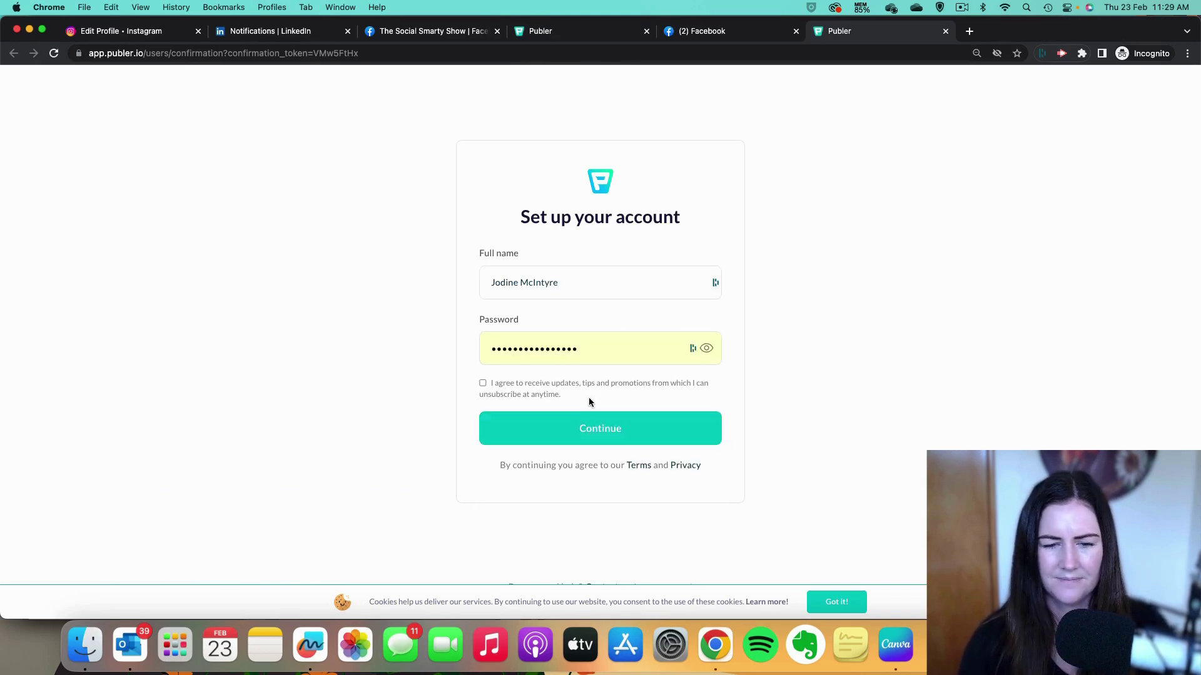
click(573, 434)
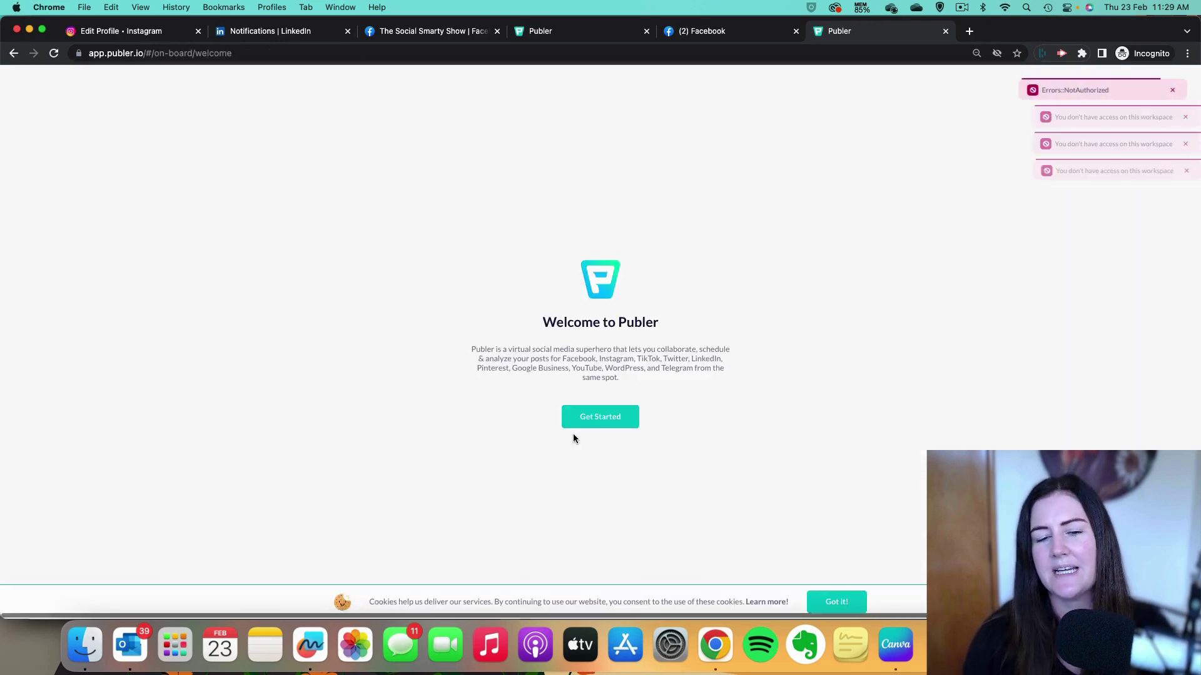
Answer onboarding with Small Business Owner, 'Someone referred it to me', and 'more active on social media'.
click(595, 419)
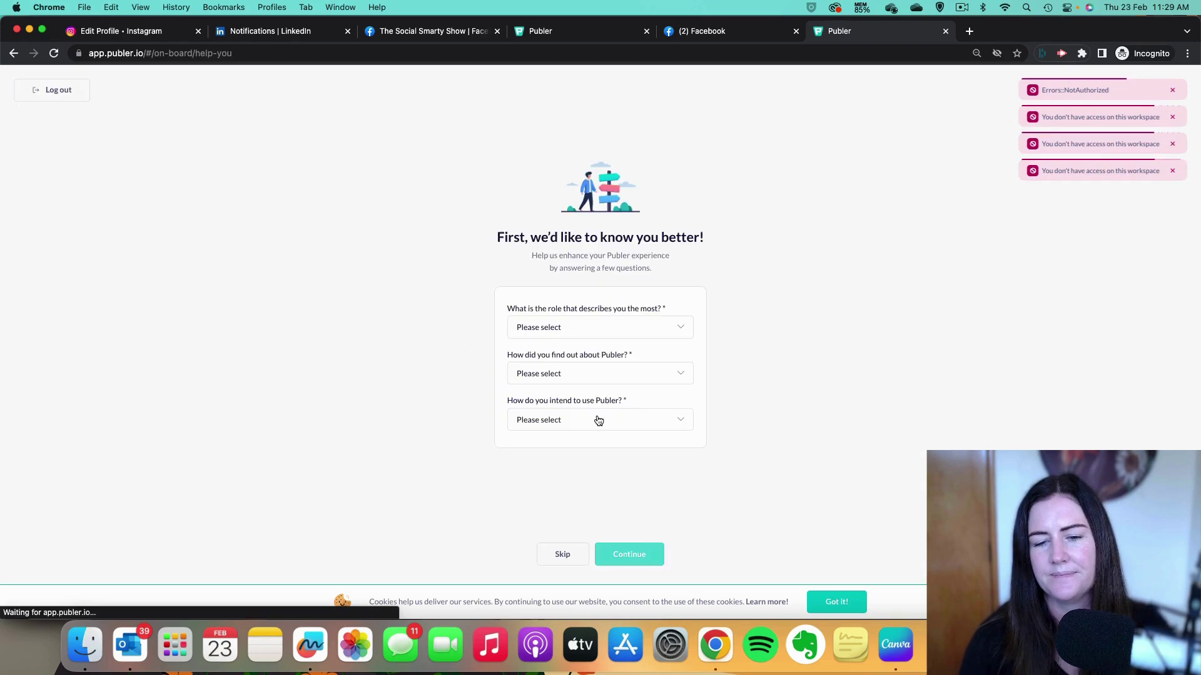
click(621, 332)
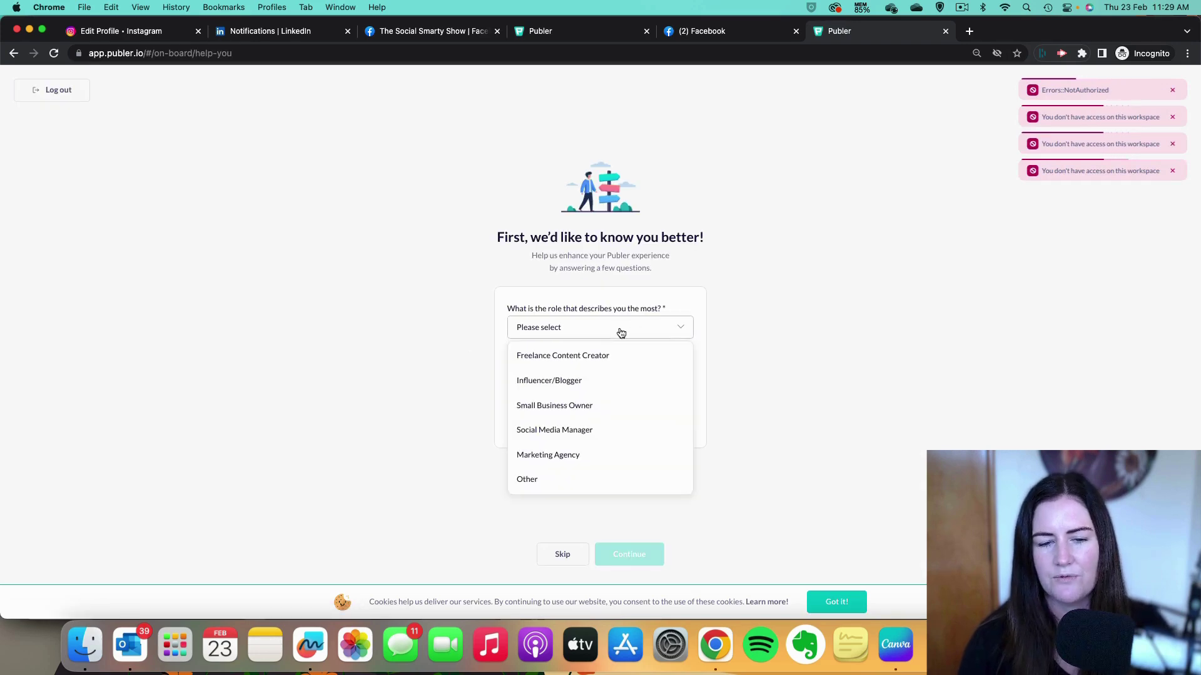
click(569, 405)
click(572, 375)
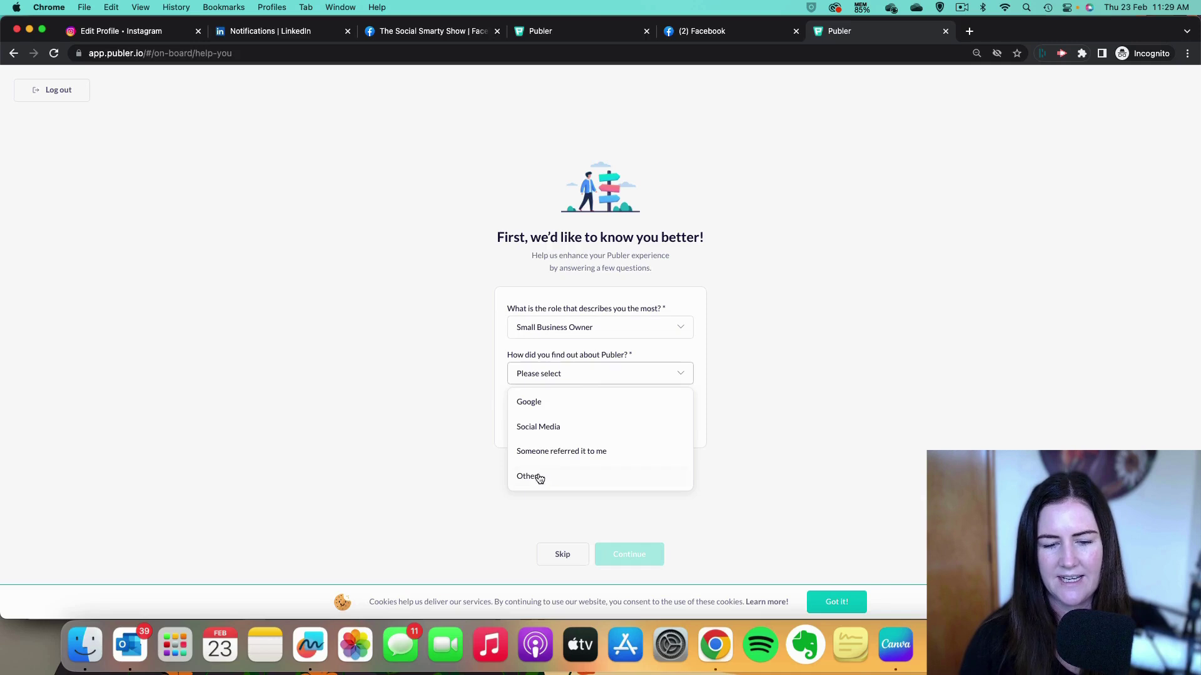
click(557, 453)
click(592, 420)
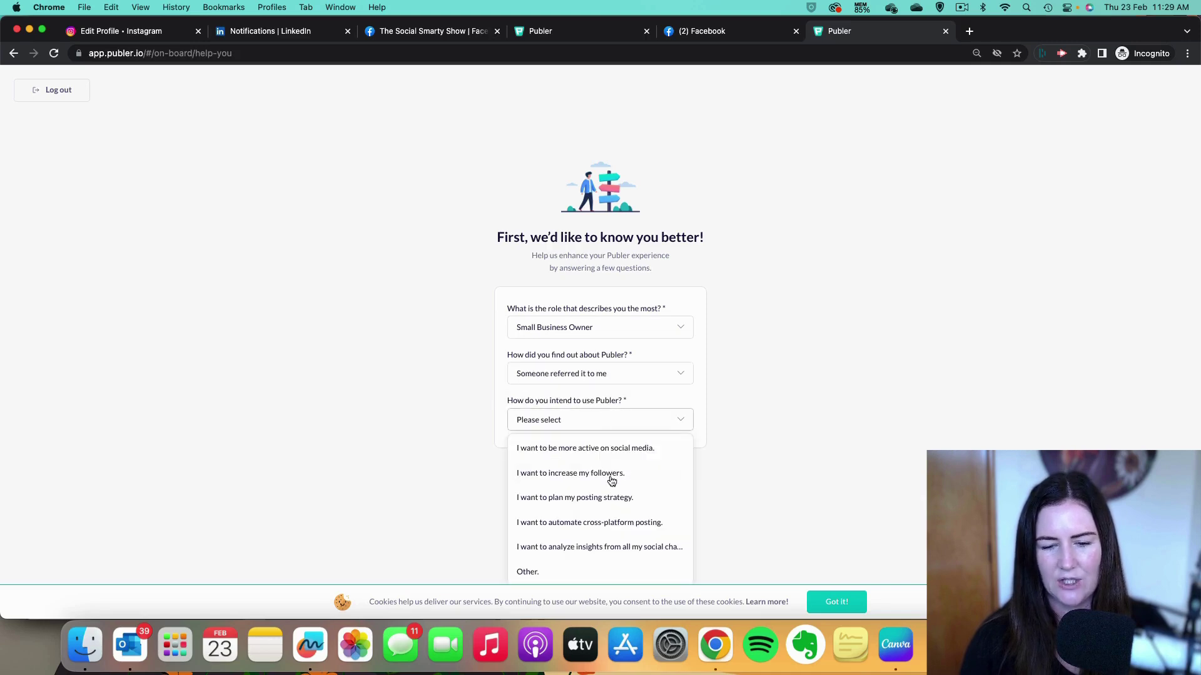
click(615, 448)
click(657, 563)
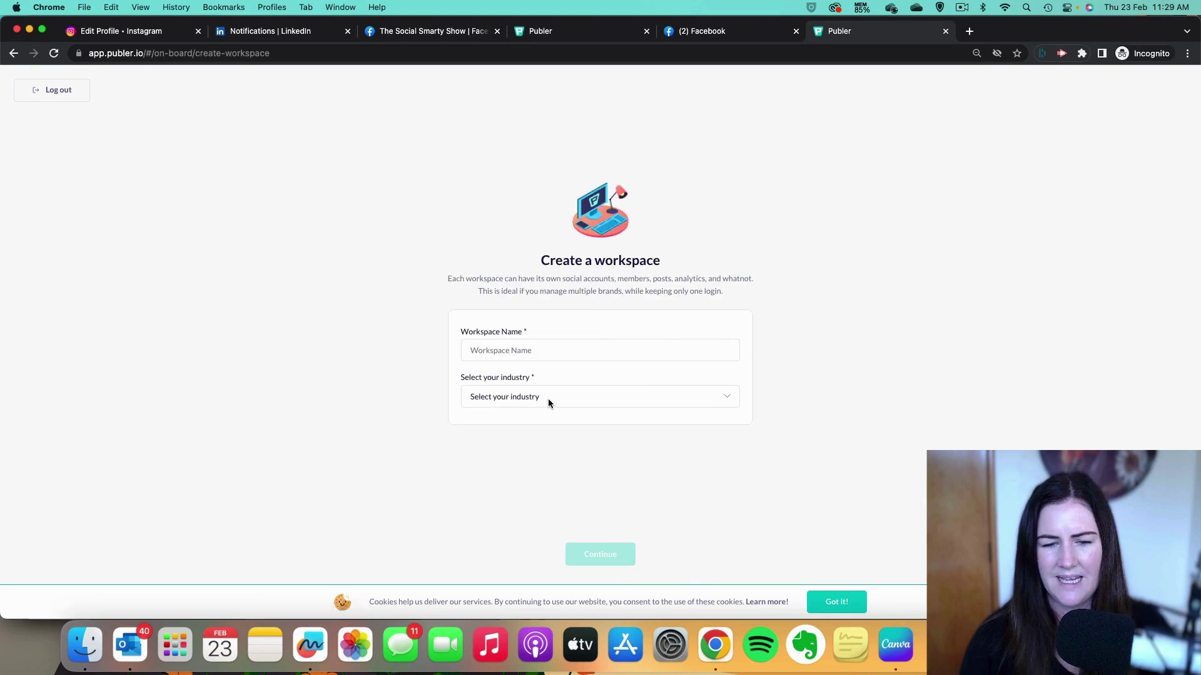
Create the 'Social Smarty' workspace with Media & Entertainment as its industry.
click(560, 352)
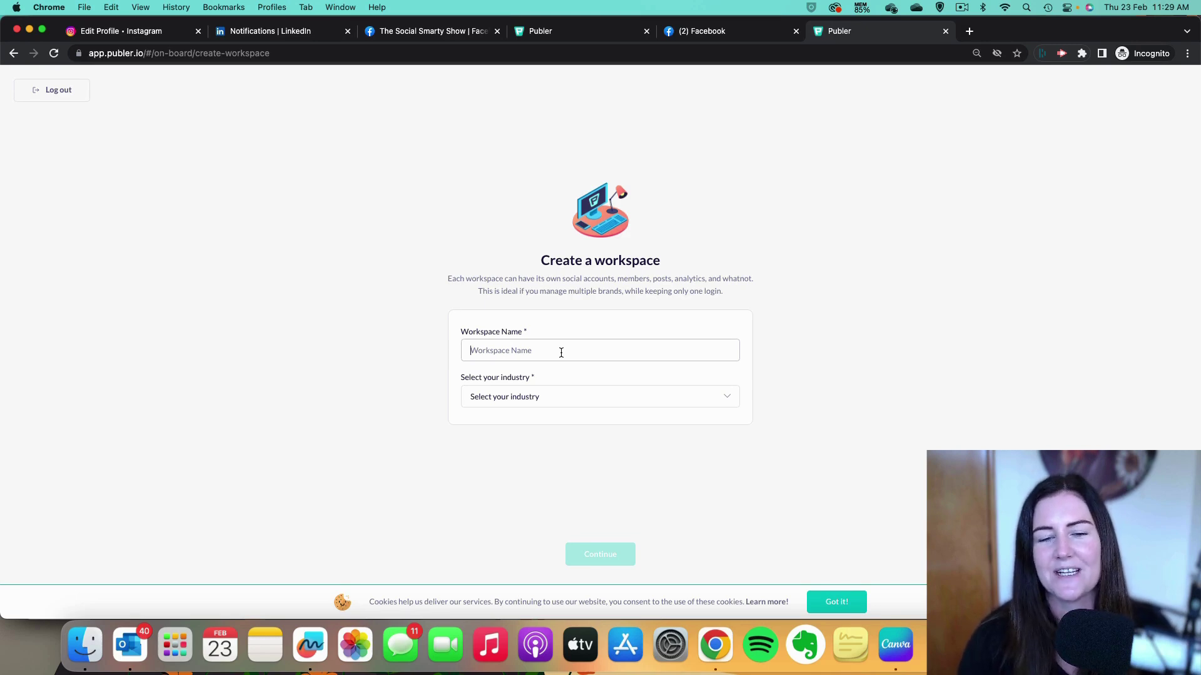
click(561, 352)
text(S)
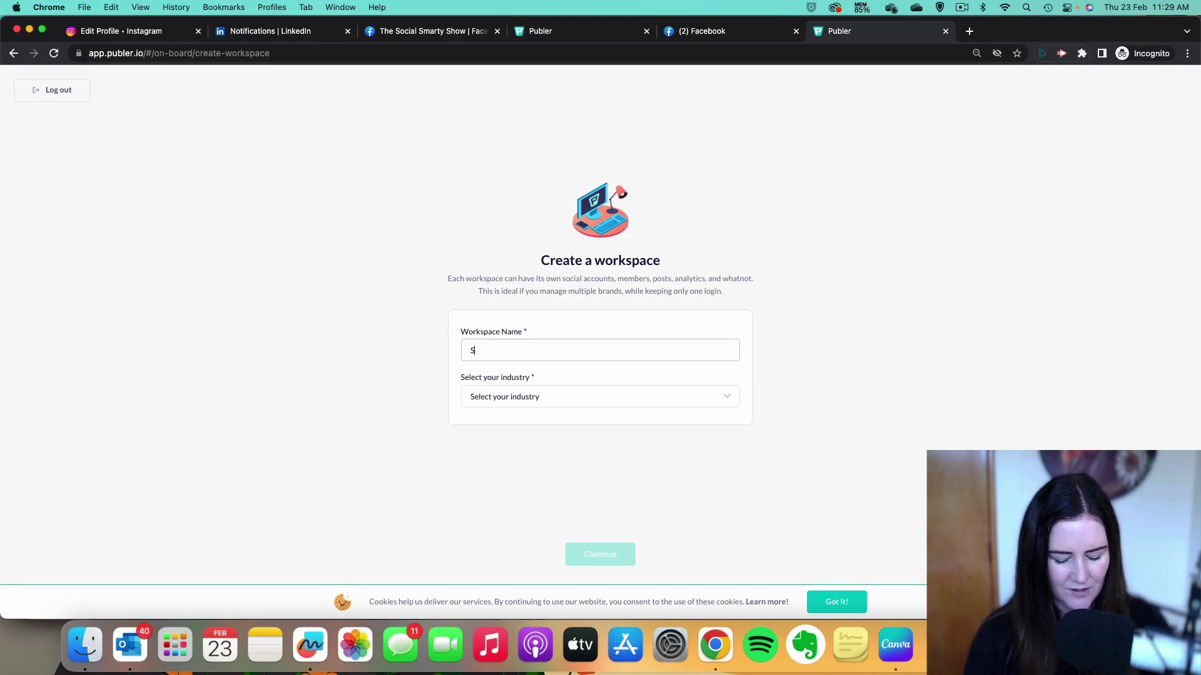
text(ocial Smarty)
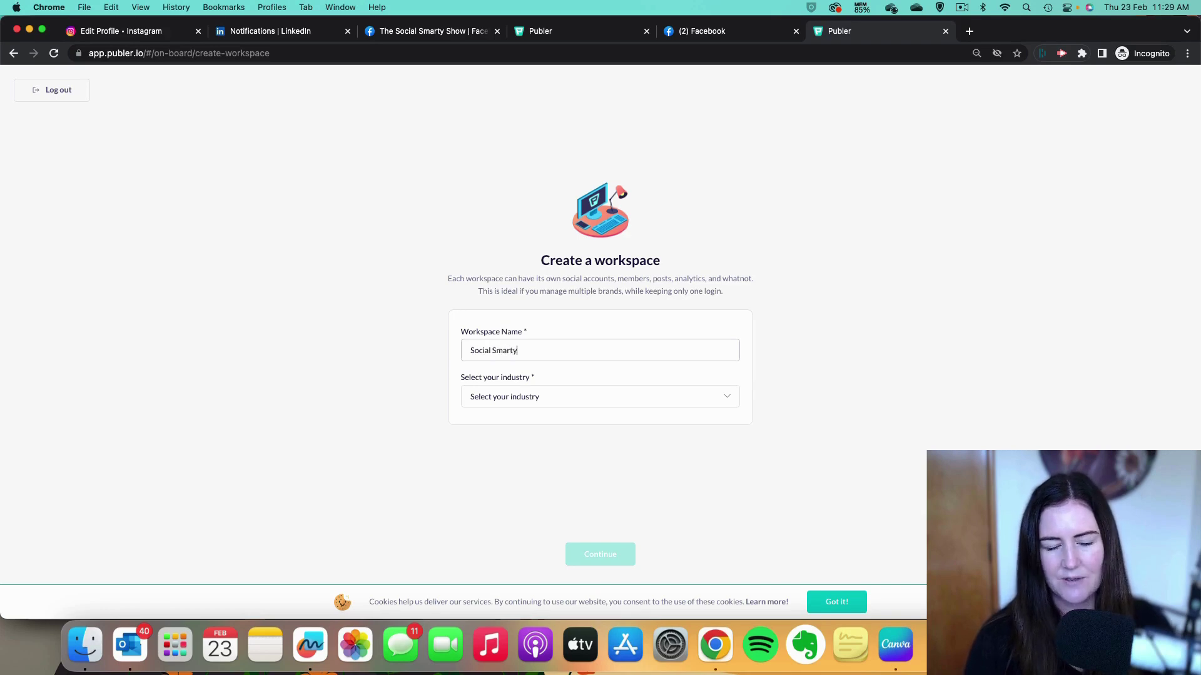
click(576, 401)
scroll(584, 494, down, 5)
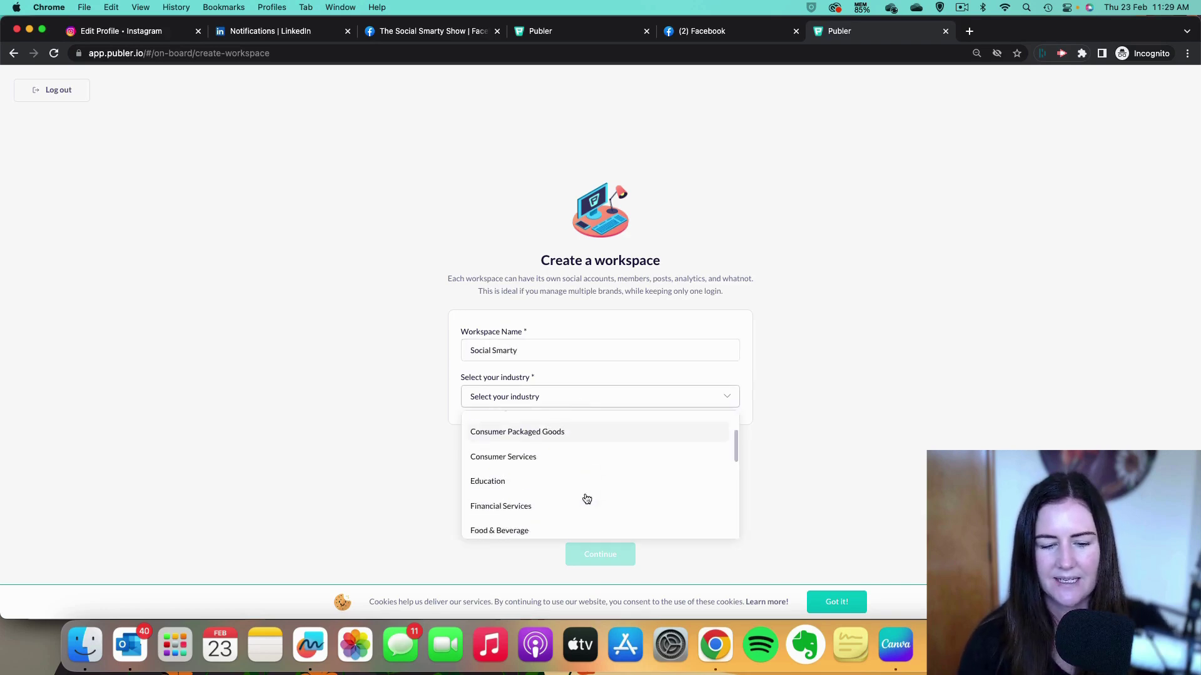
click(523, 443)
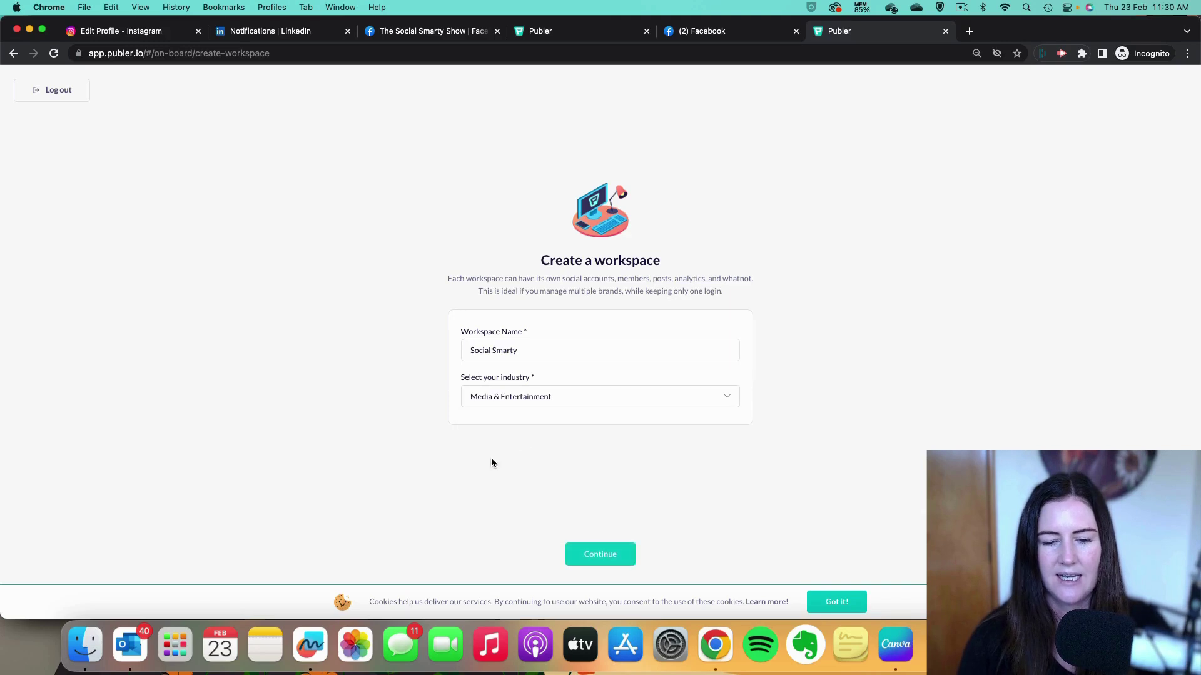
click(599, 556)
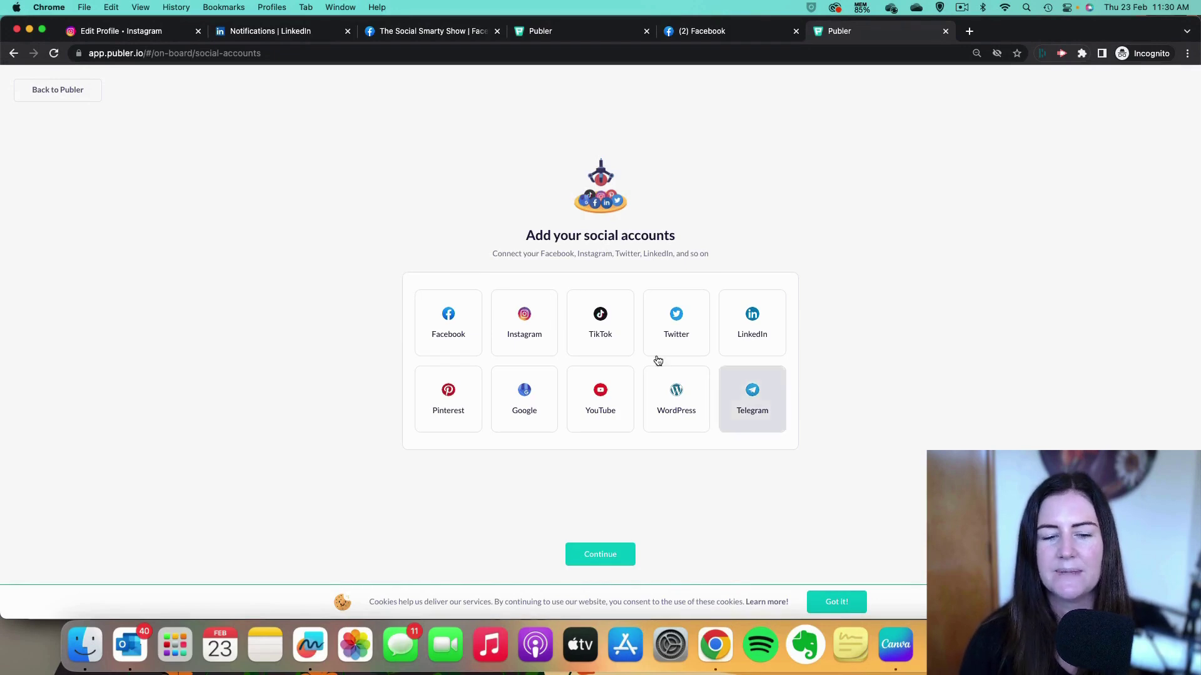
Choose to add a Facebook Page from Publer's Facebook tile.
click(450, 332)
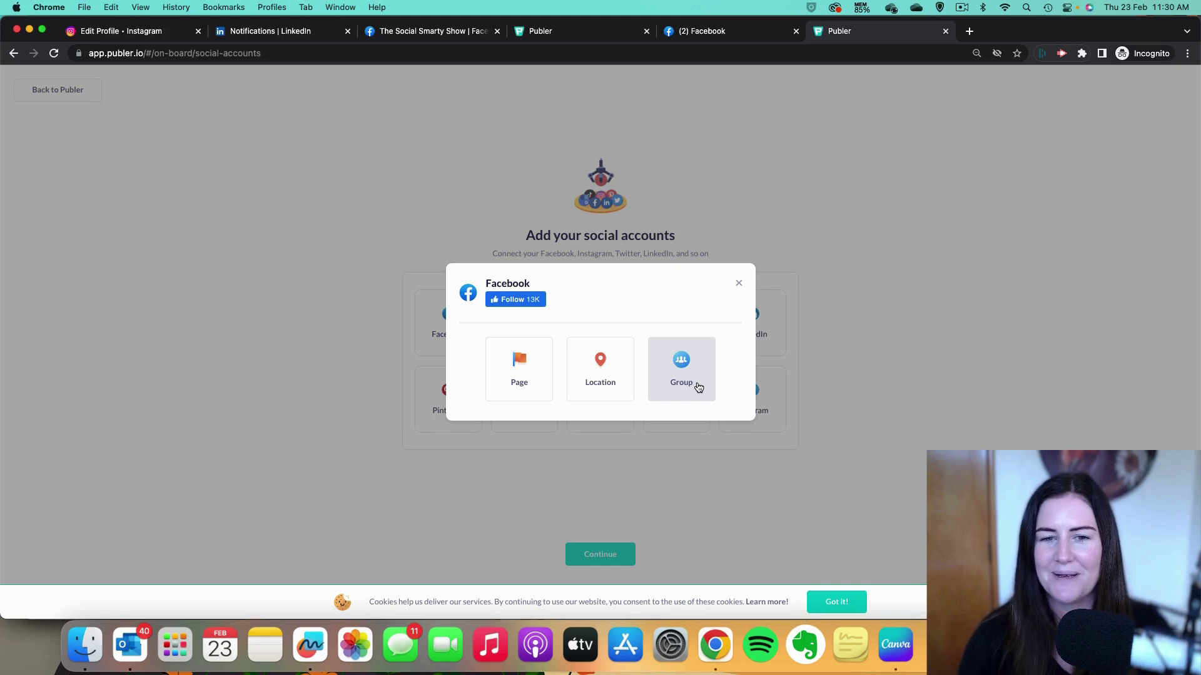
click(517, 375)
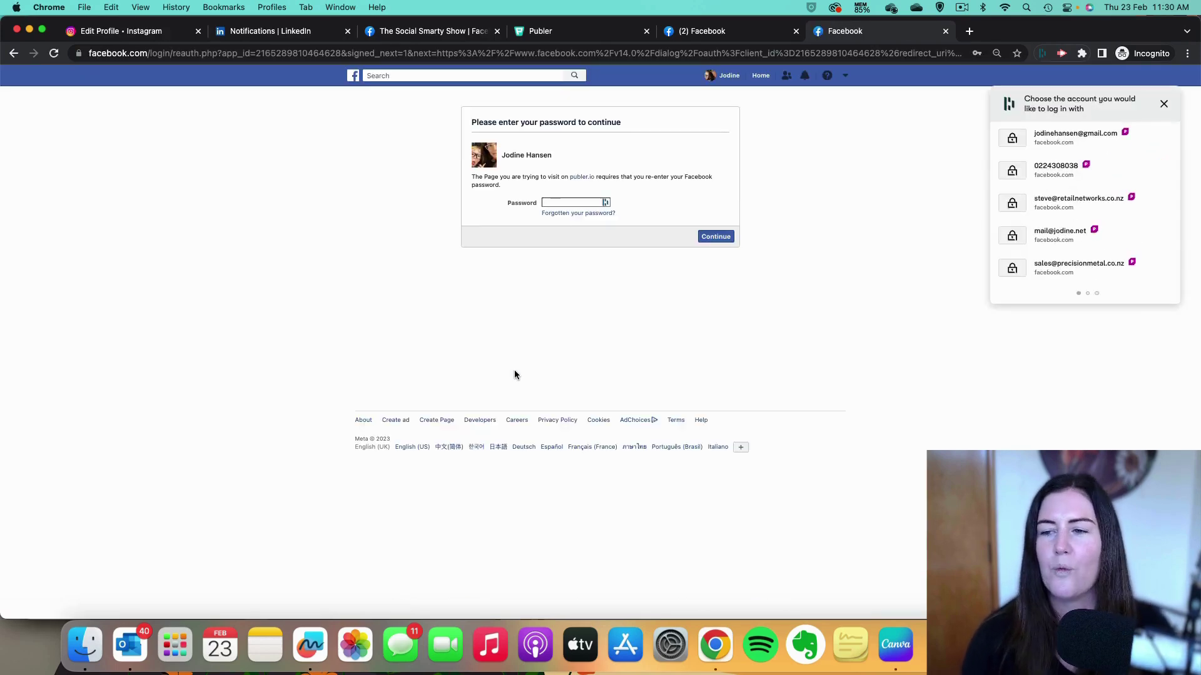
Re-enter the Facebook password using the saved browser login.
click(1081, 145)
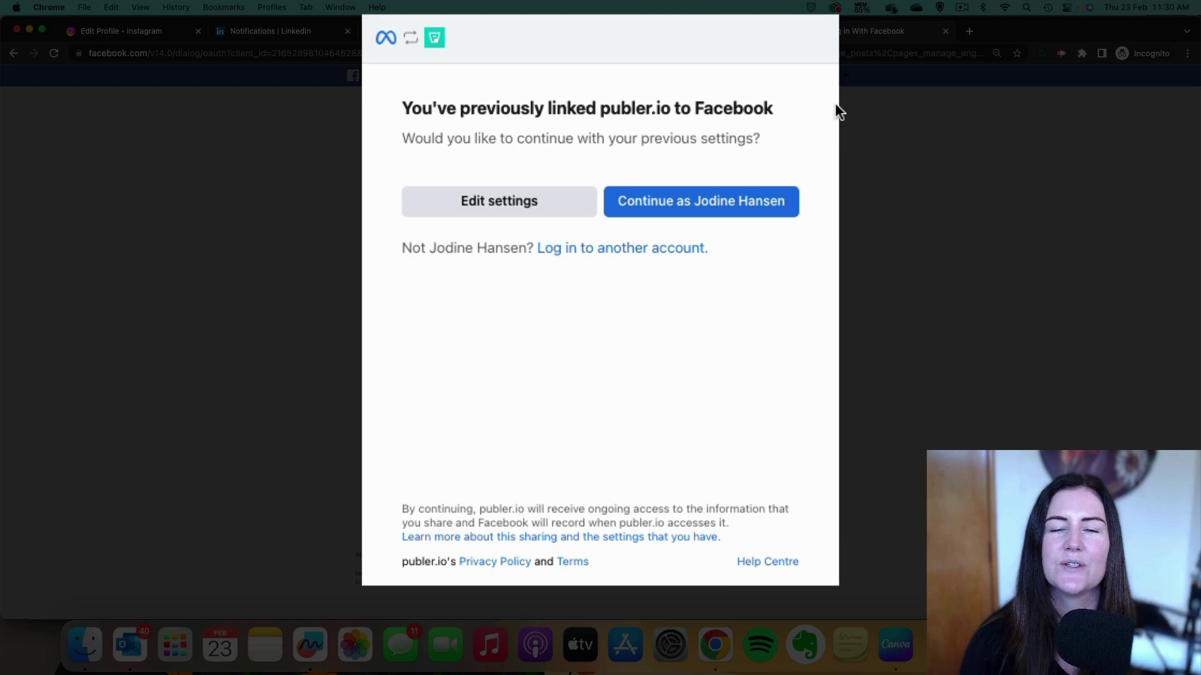
Edit publer.io's page access to include The Social Smarty Show, approve permissions, and confirm the link.
click(491, 200)
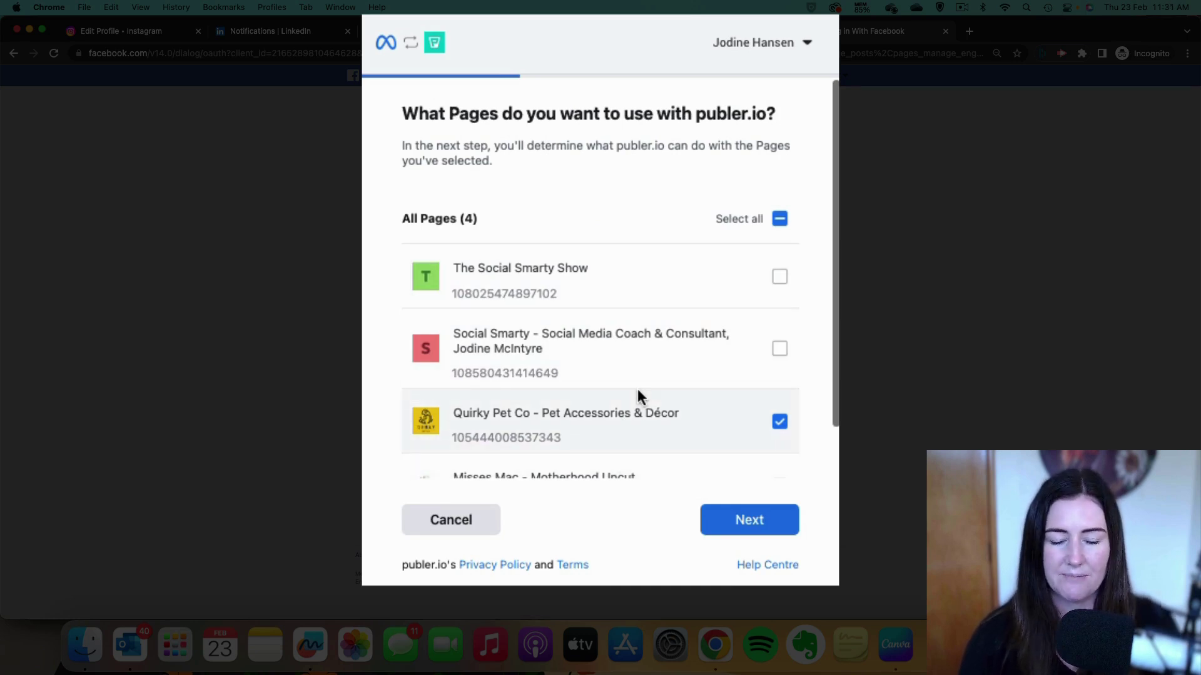
click(779, 277)
scroll(660, 285, down, 2)
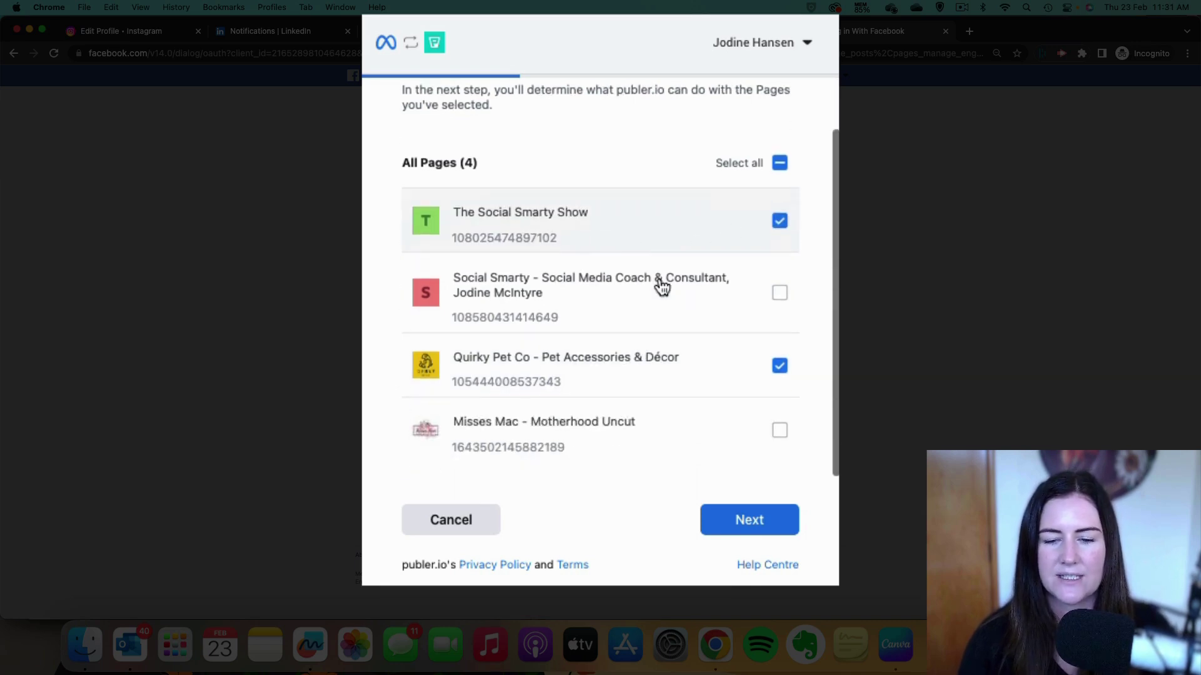
click(751, 522)
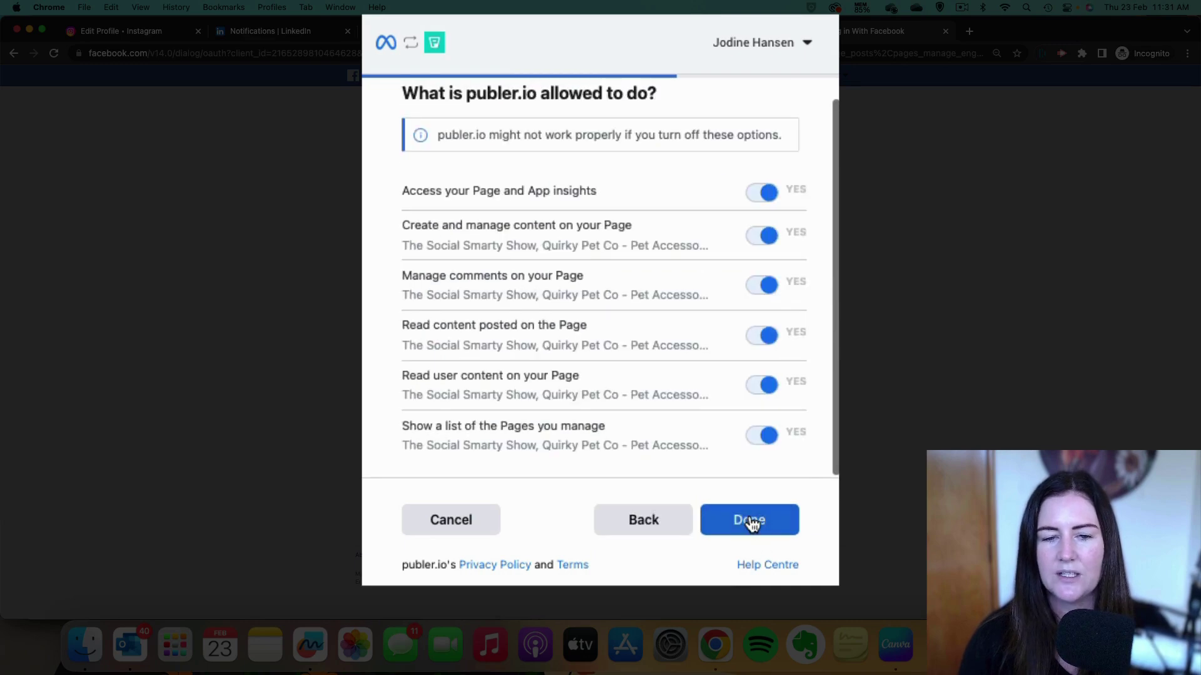
scroll(684, 373, up, 2)
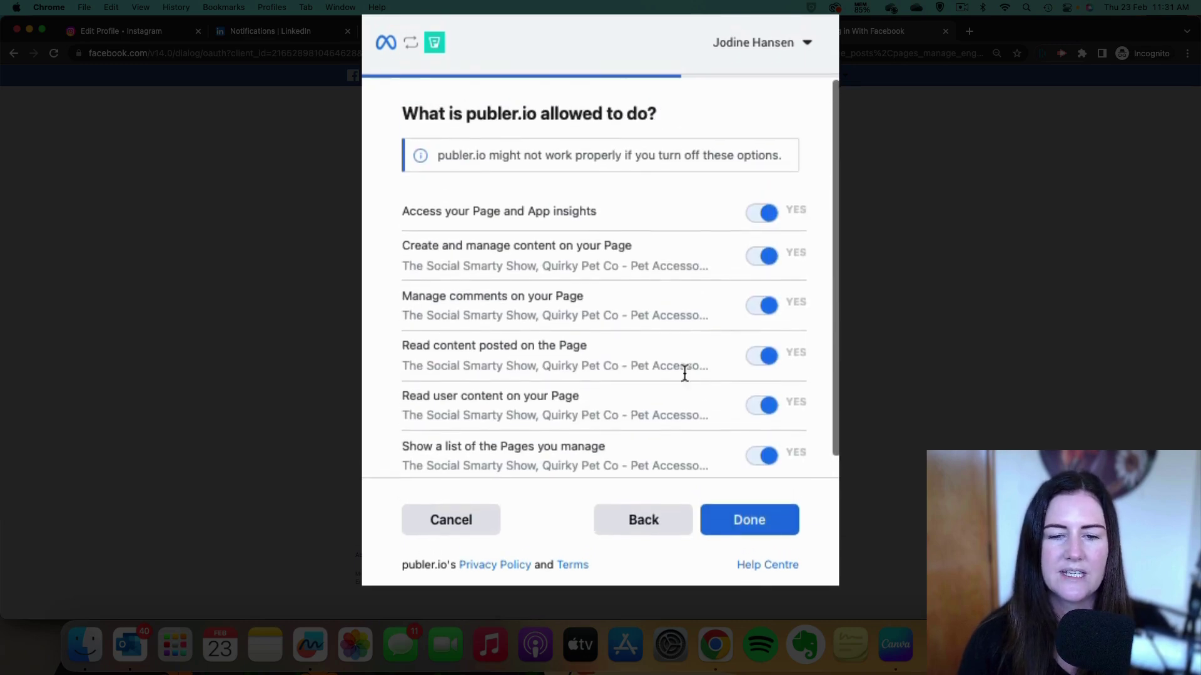
click(751, 523)
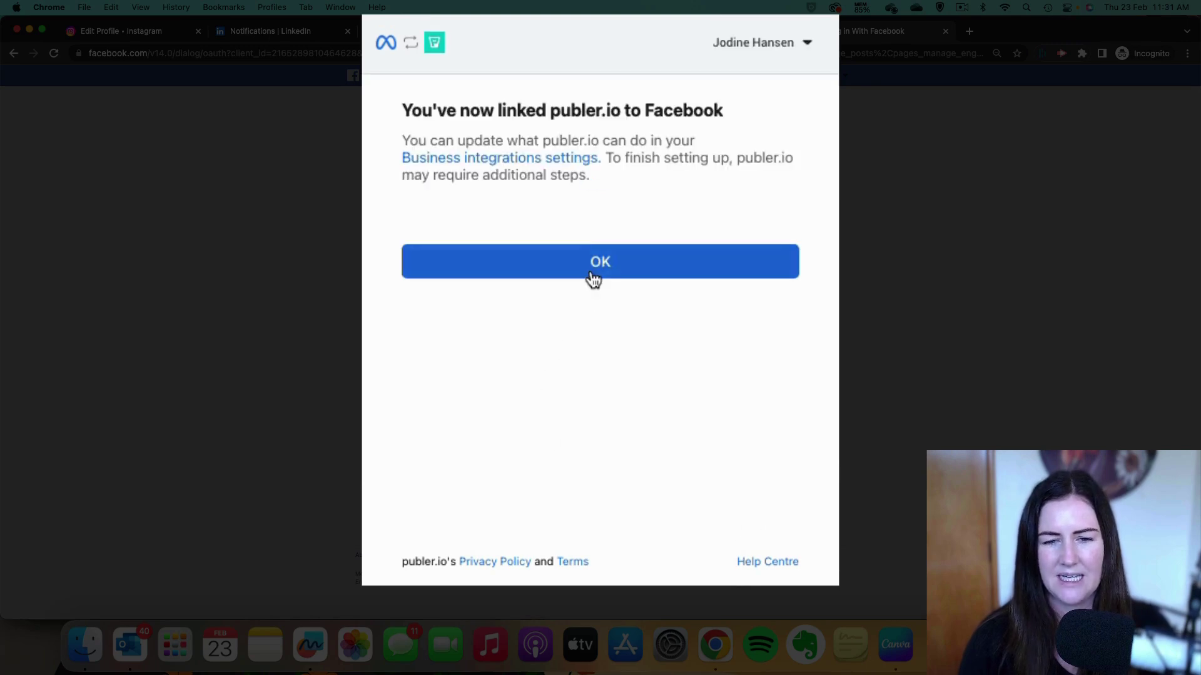
click(595, 274)
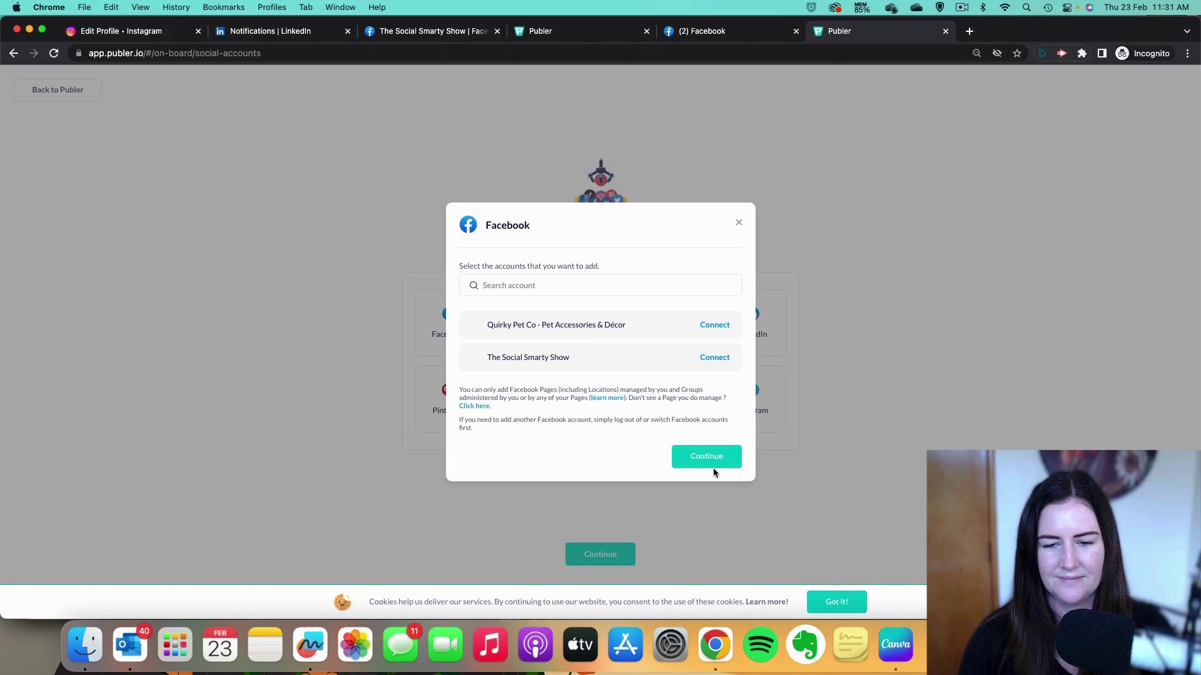
Connect The Social Smarty Show Facebook Page in Publer and close the Facebook dialog.
click(712, 361)
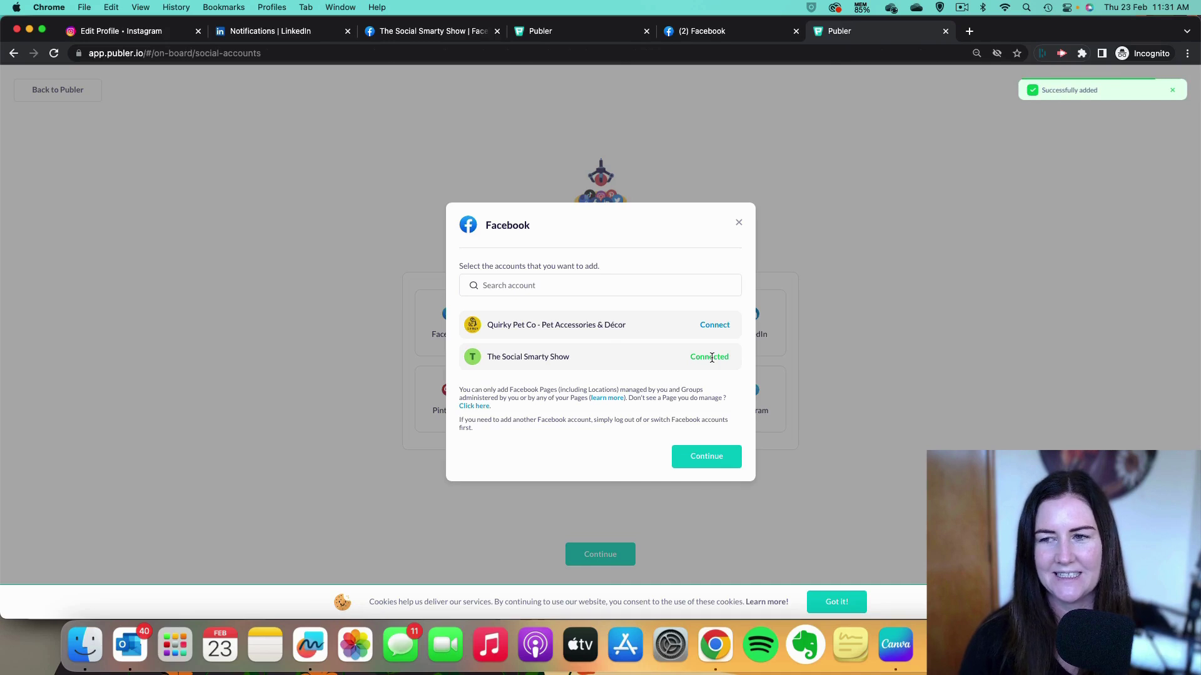
click(706, 457)
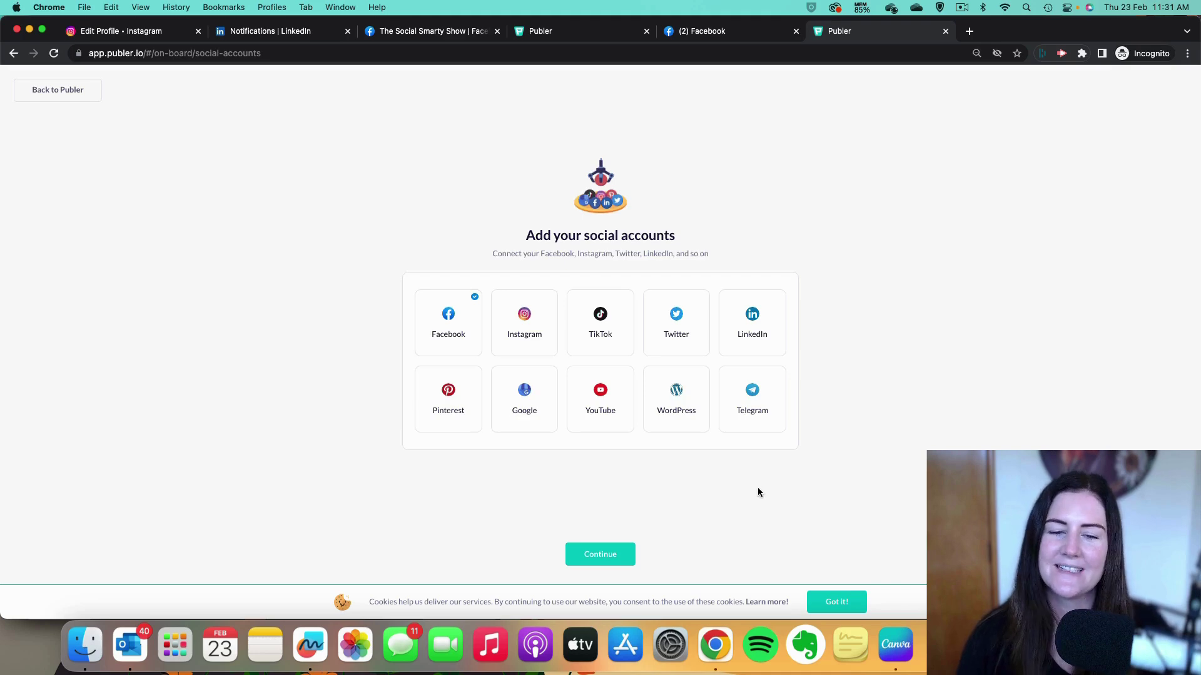
click(533, 333)
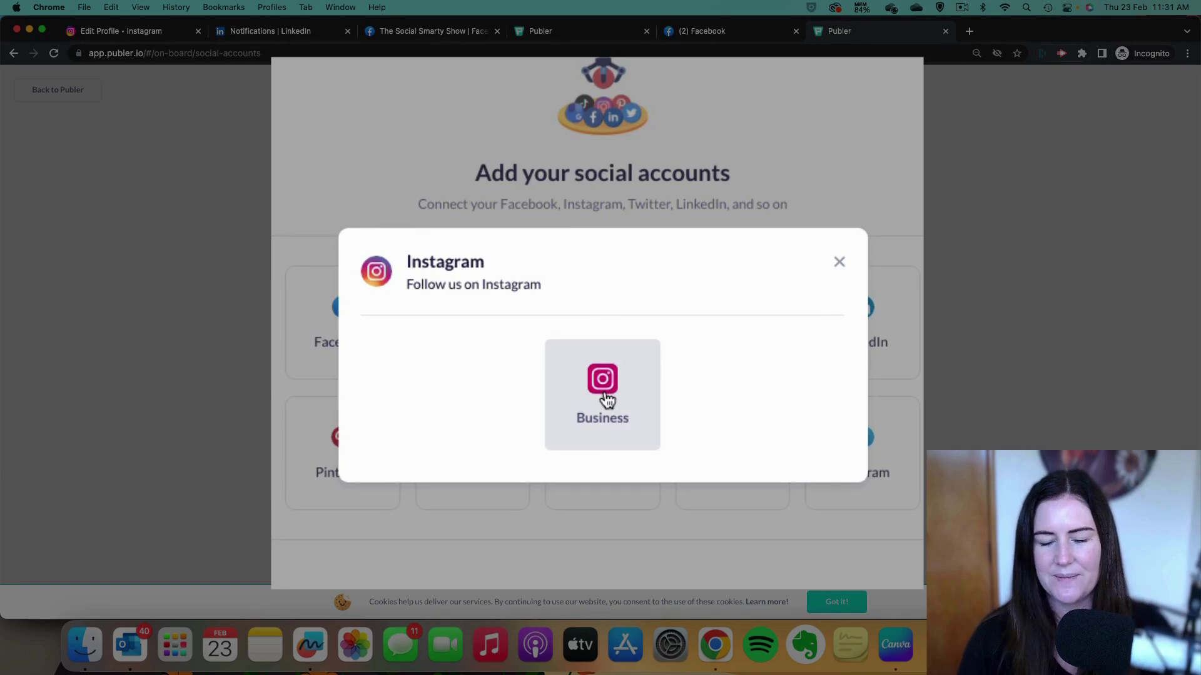
Choose an Instagram Business account and grant publer.io access to The Social Smarty Show account.
click(606, 398)
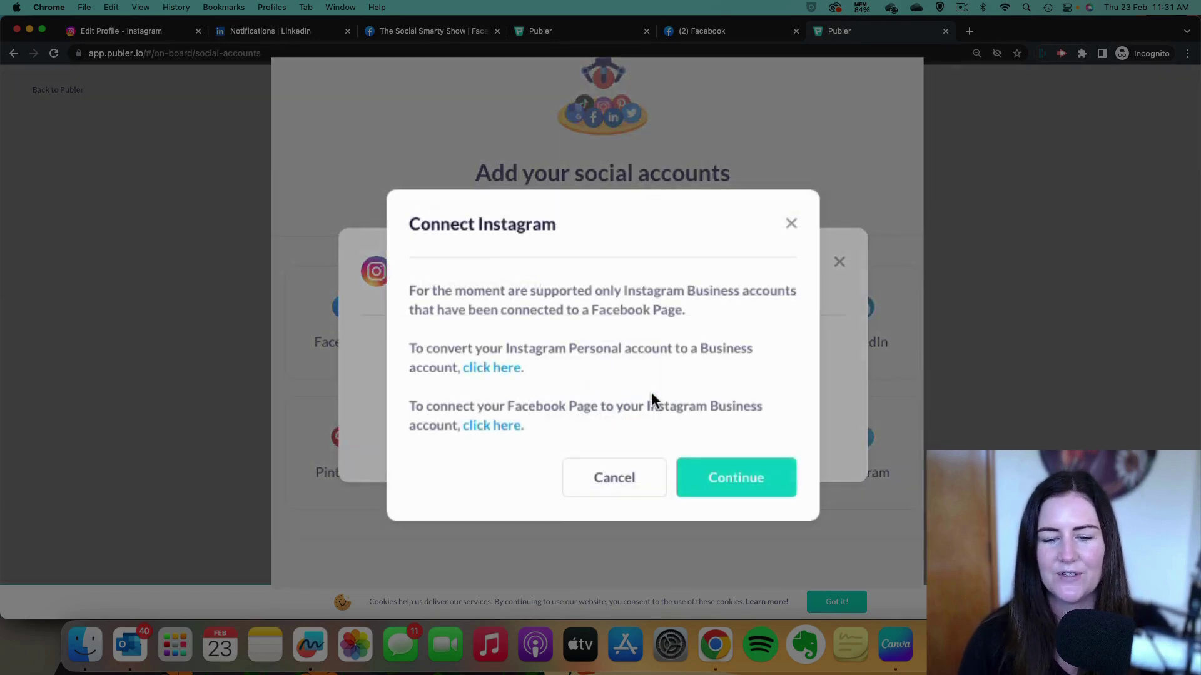
click(759, 496)
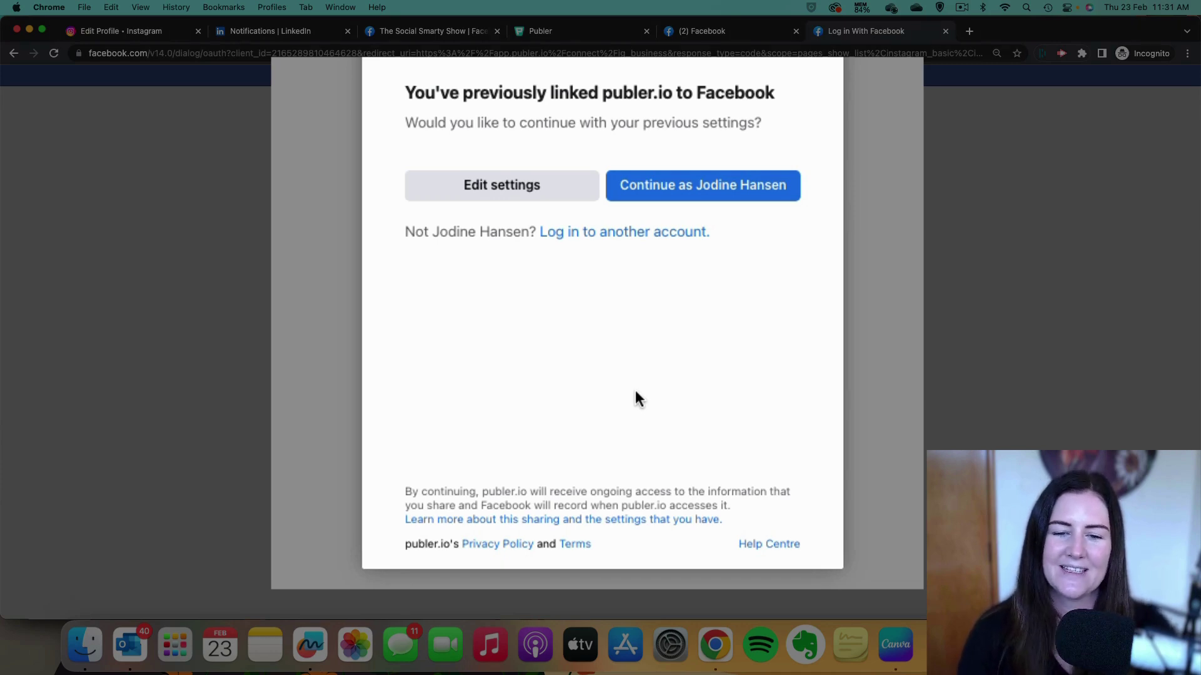
click(524, 191)
click(781, 347)
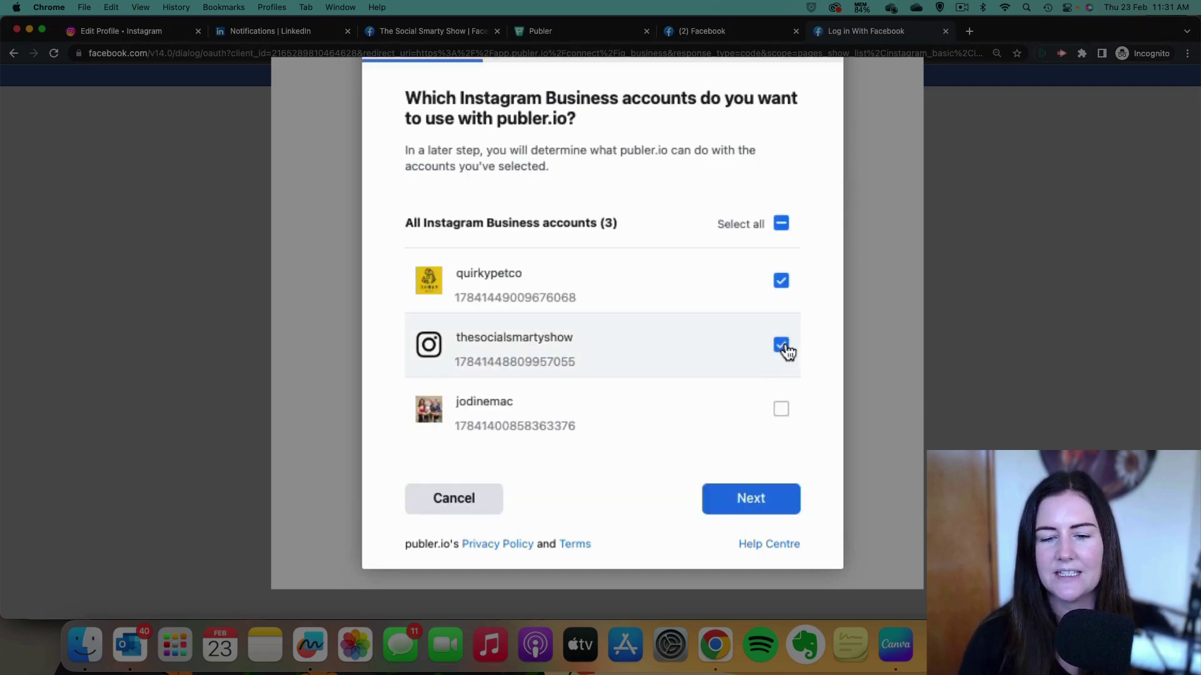
click(753, 504)
Approve the permissions, then connect the thesocialsmartyshow Instagram account in Publer.
scroll(728, 366, down, 2)
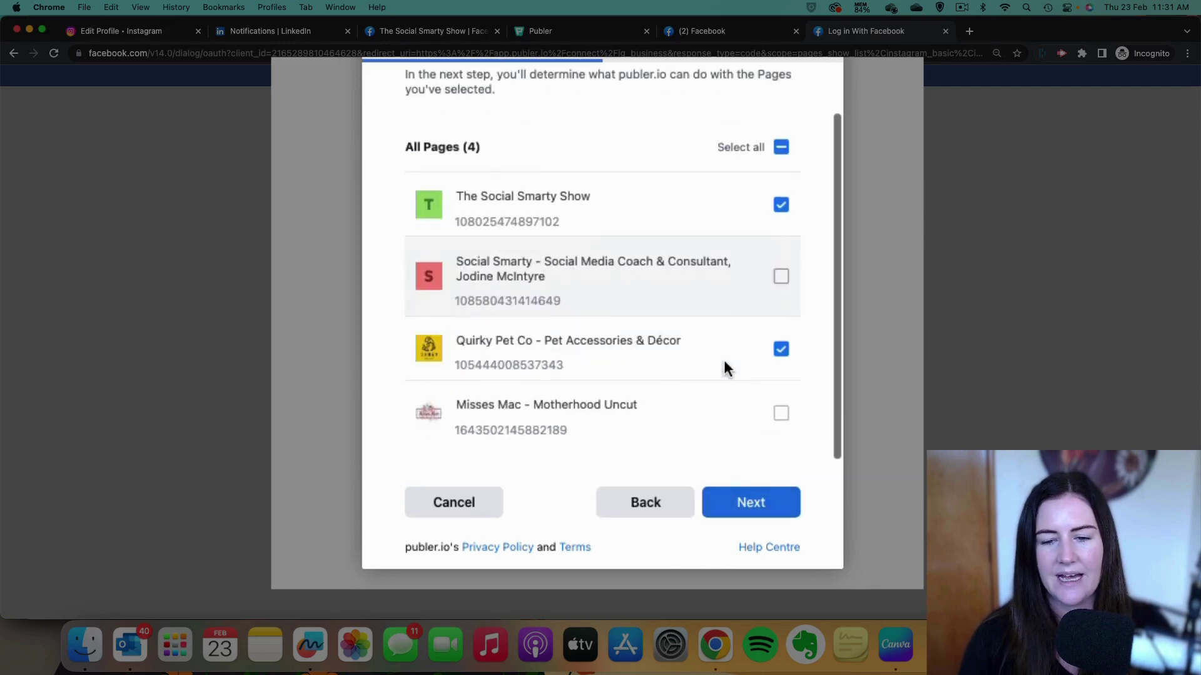
click(756, 499)
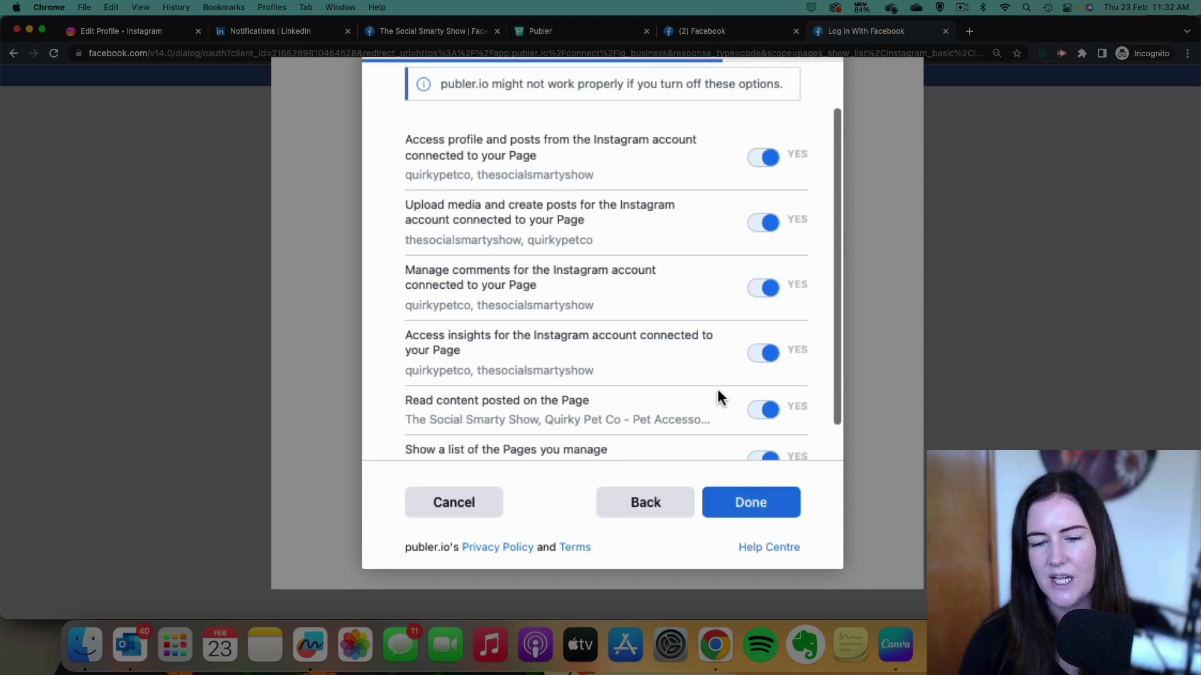
scroll(719, 398, down, 1)
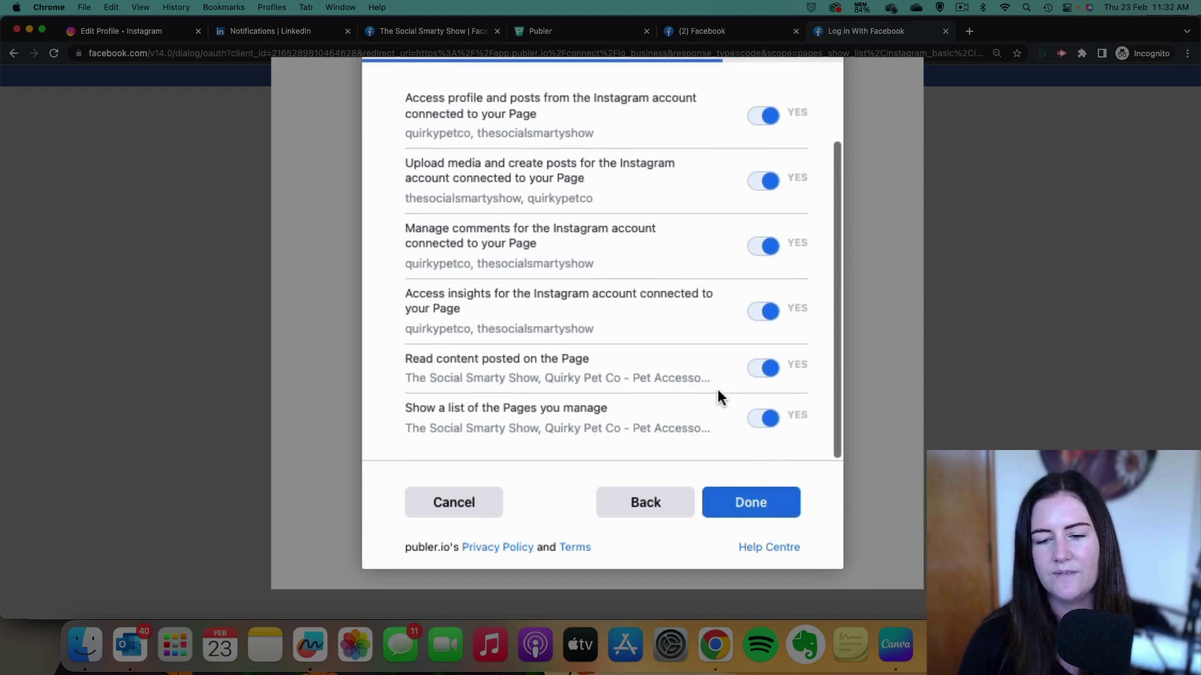
click(755, 501)
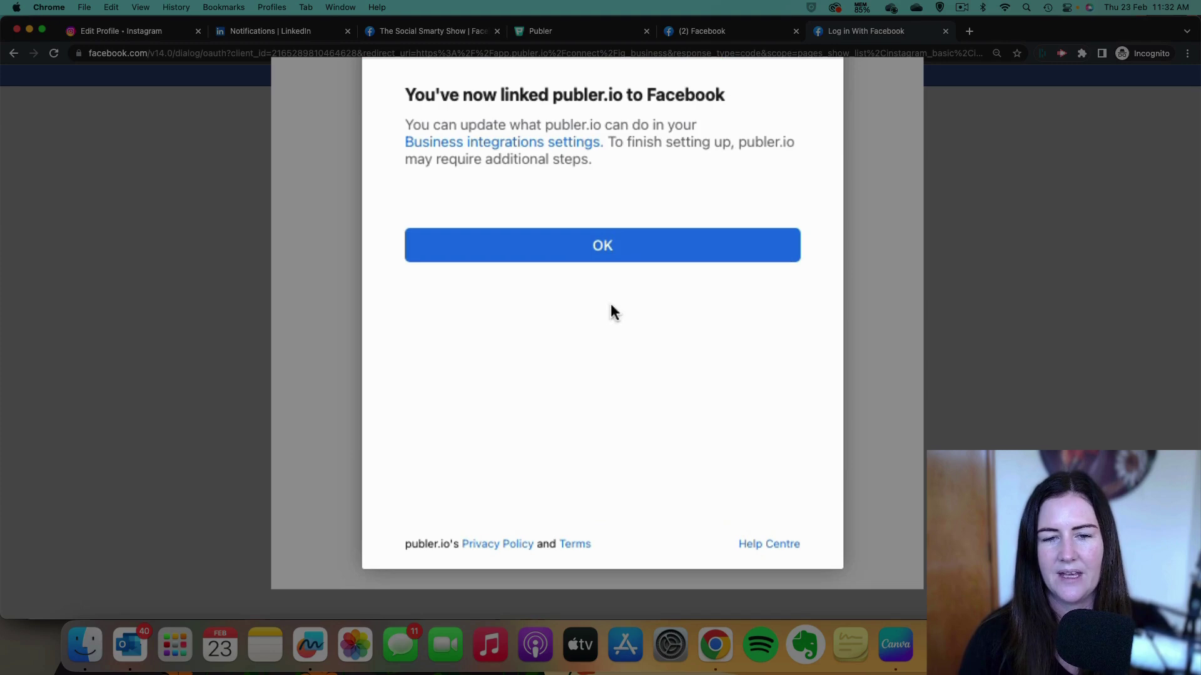
click(607, 258)
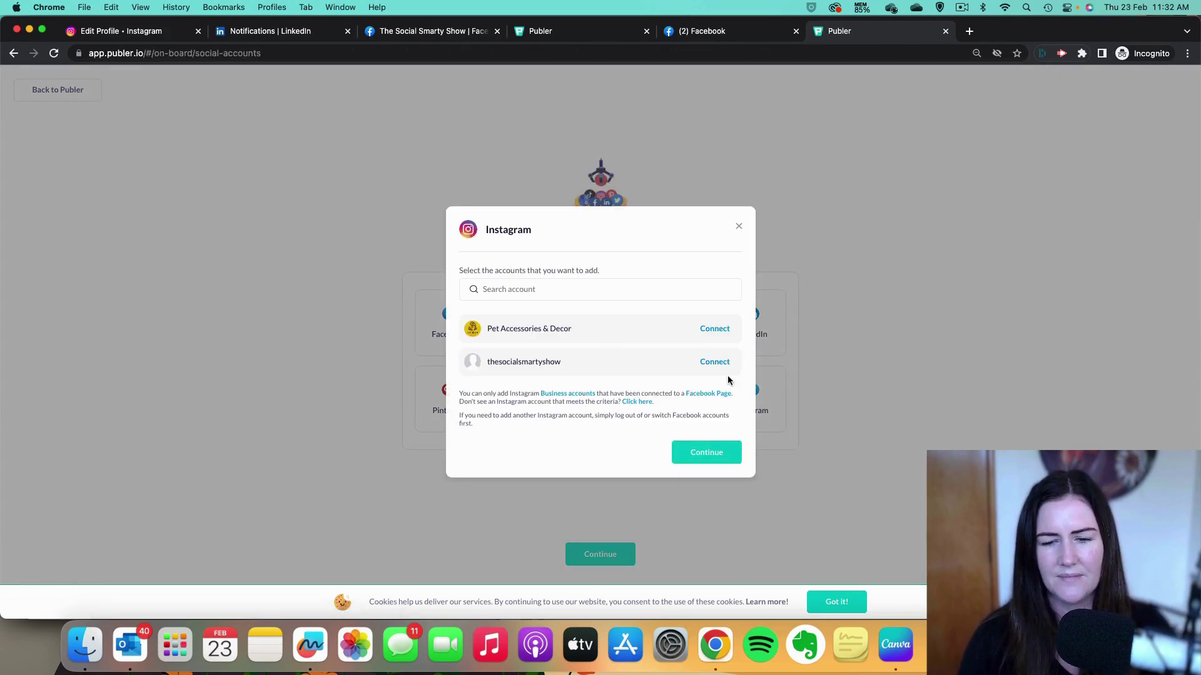
click(717, 364)
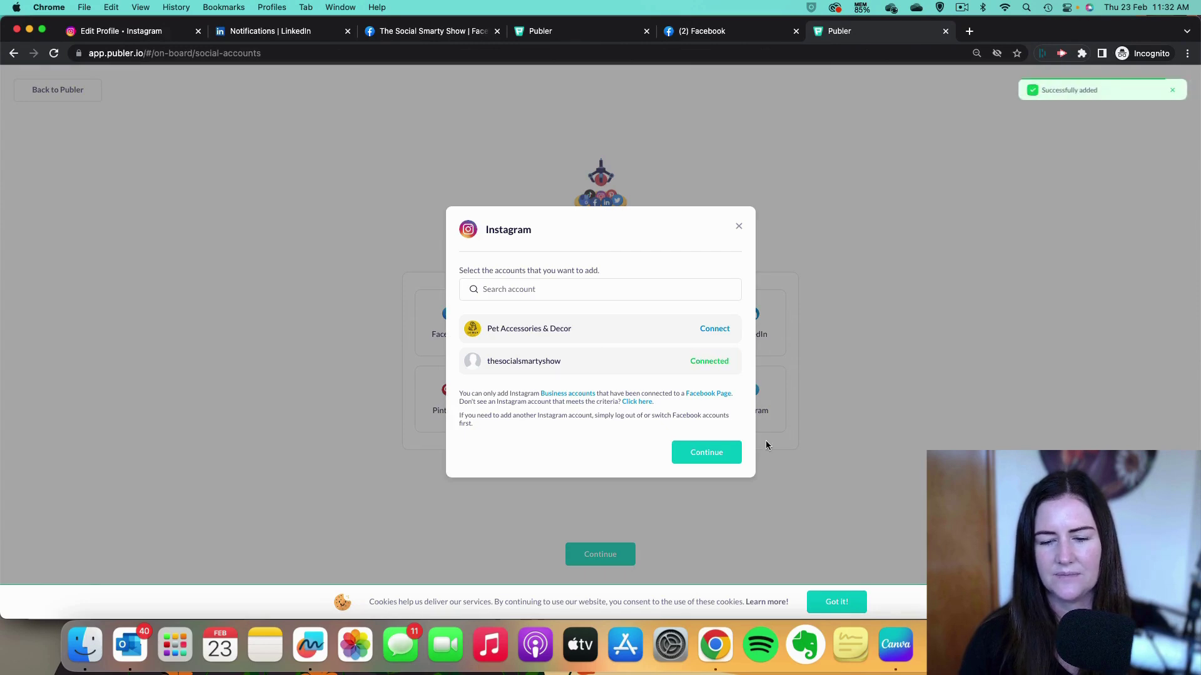
click(718, 458)
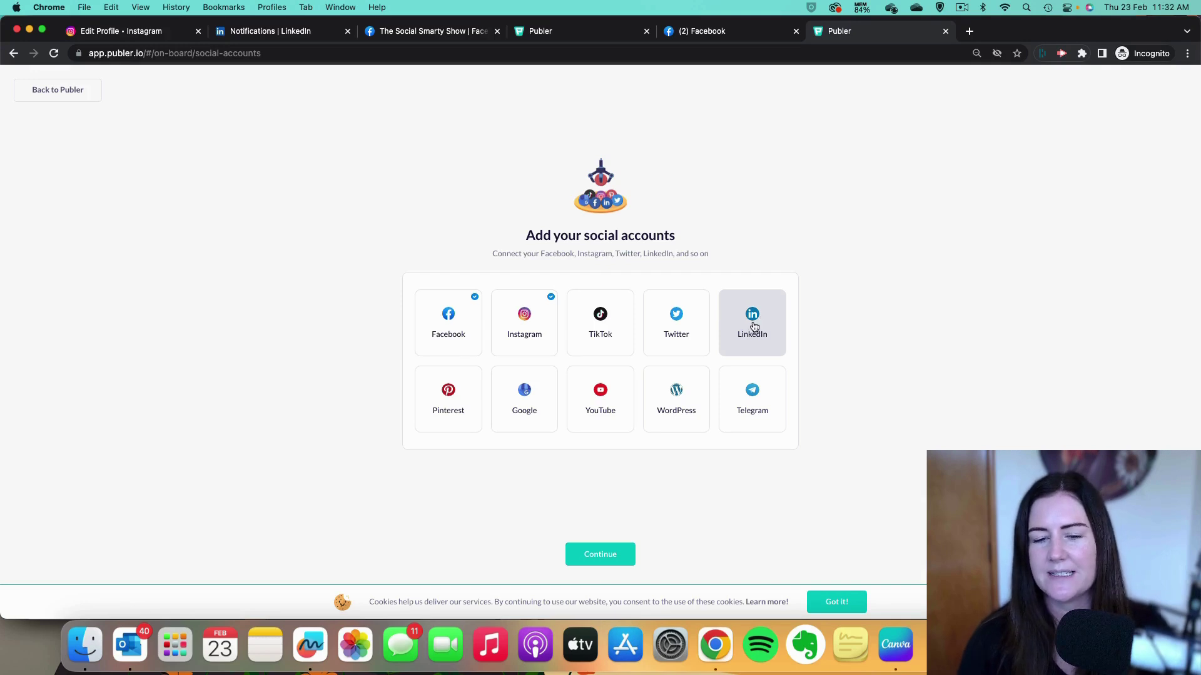
Choose a LinkedIn Page, sign in with the saved LinkedIn account, and allow Publer access.
click(754, 325)
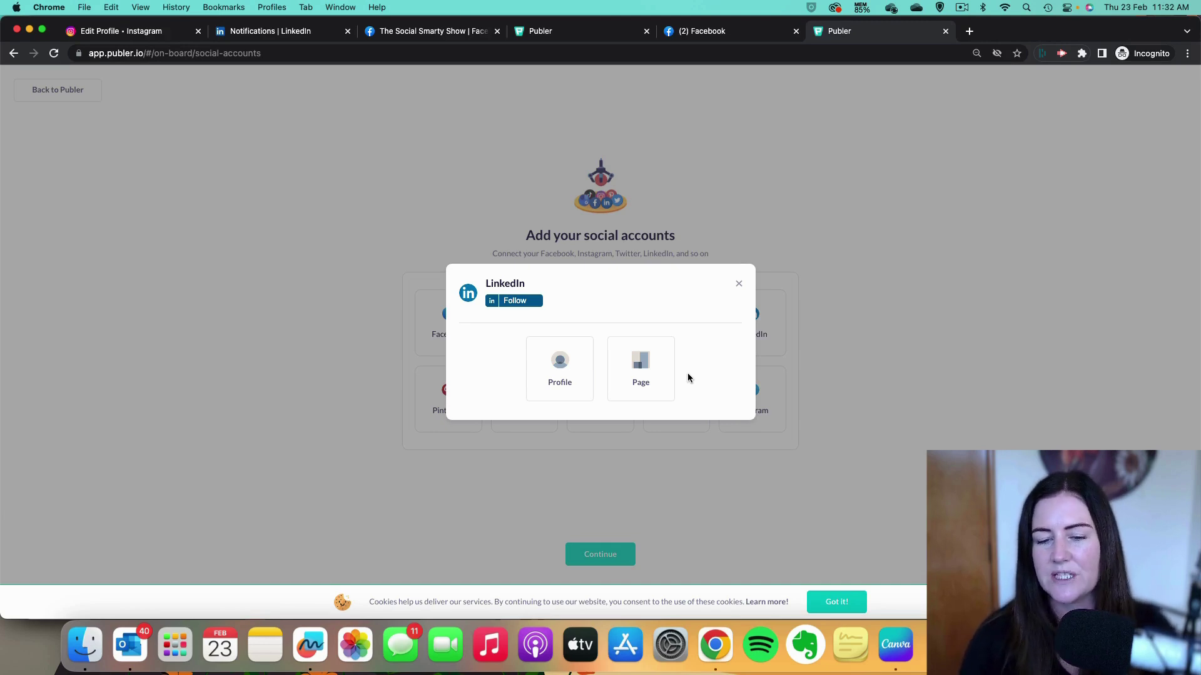
click(635, 372)
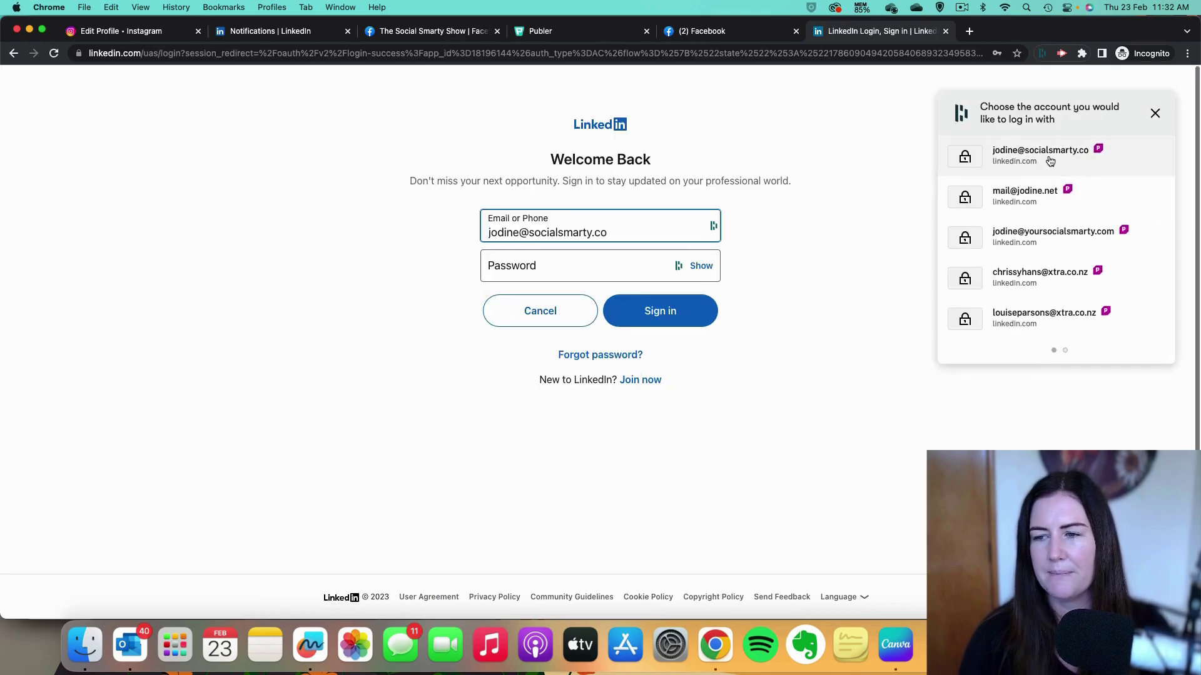
click(1119, 156)
click(674, 313)
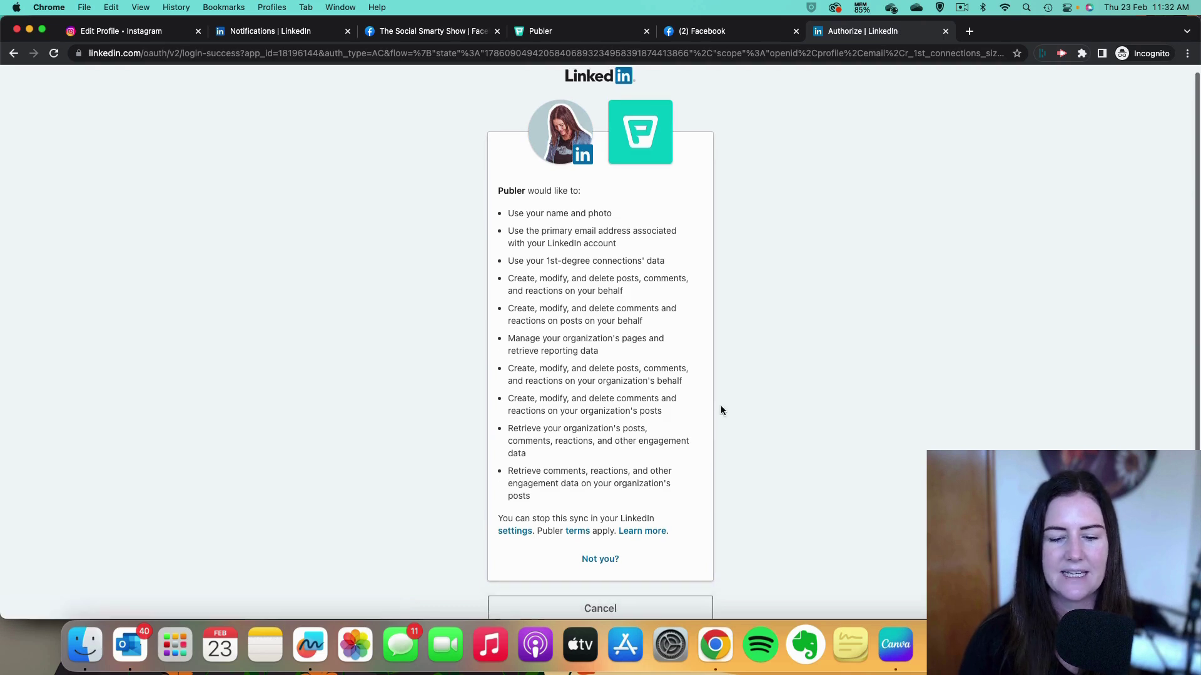
scroll(703, 429, down, 4)
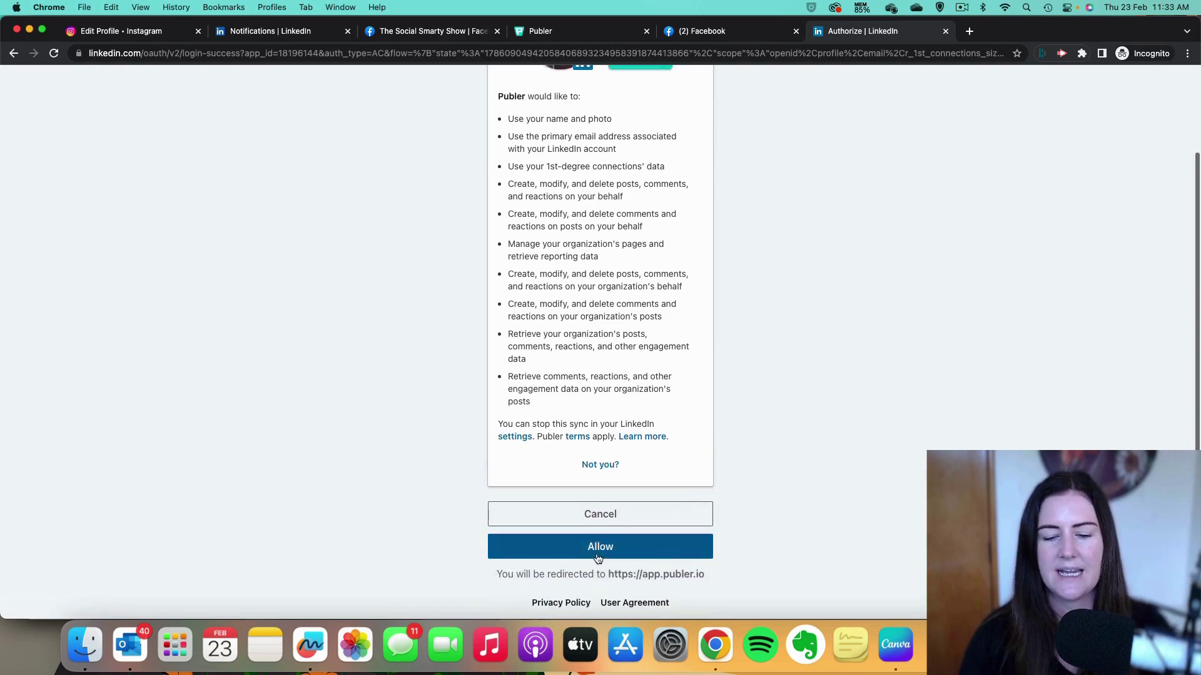
click(679, 555)
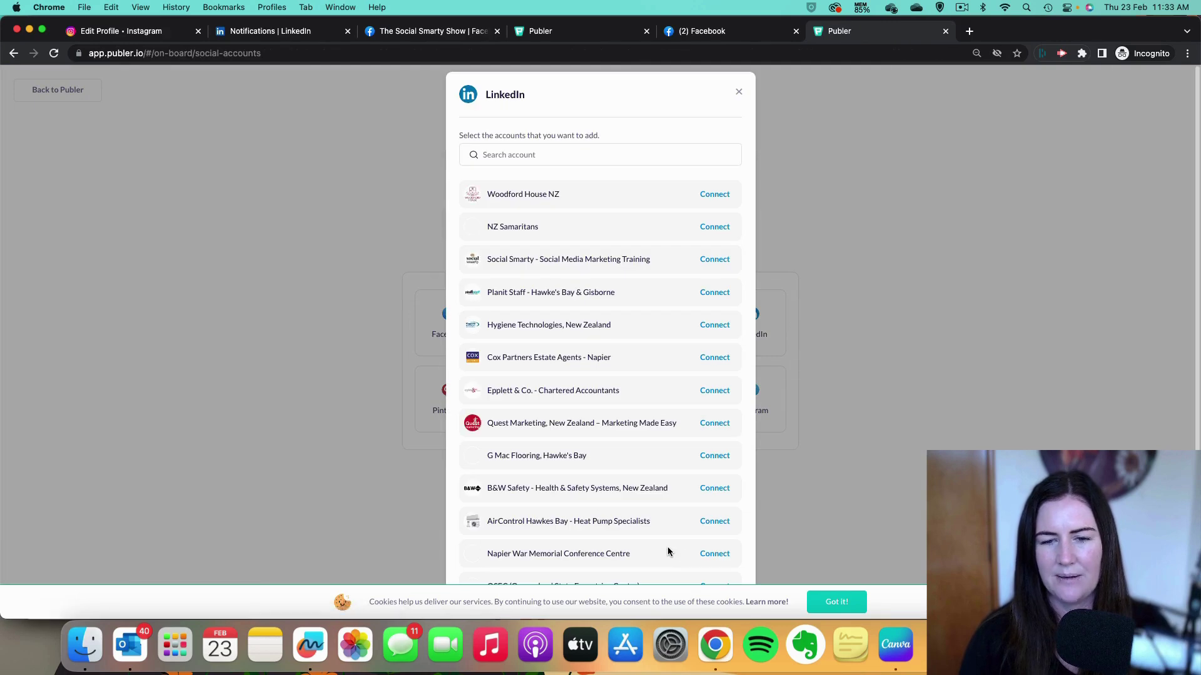
Connect the 'Social Smarty - Social Media Marketing Training' LinkedIn page, dismissing the cookie notice, and continue.
scroll(587, 445, down, 3)
scroll(587, 446, down, 3)
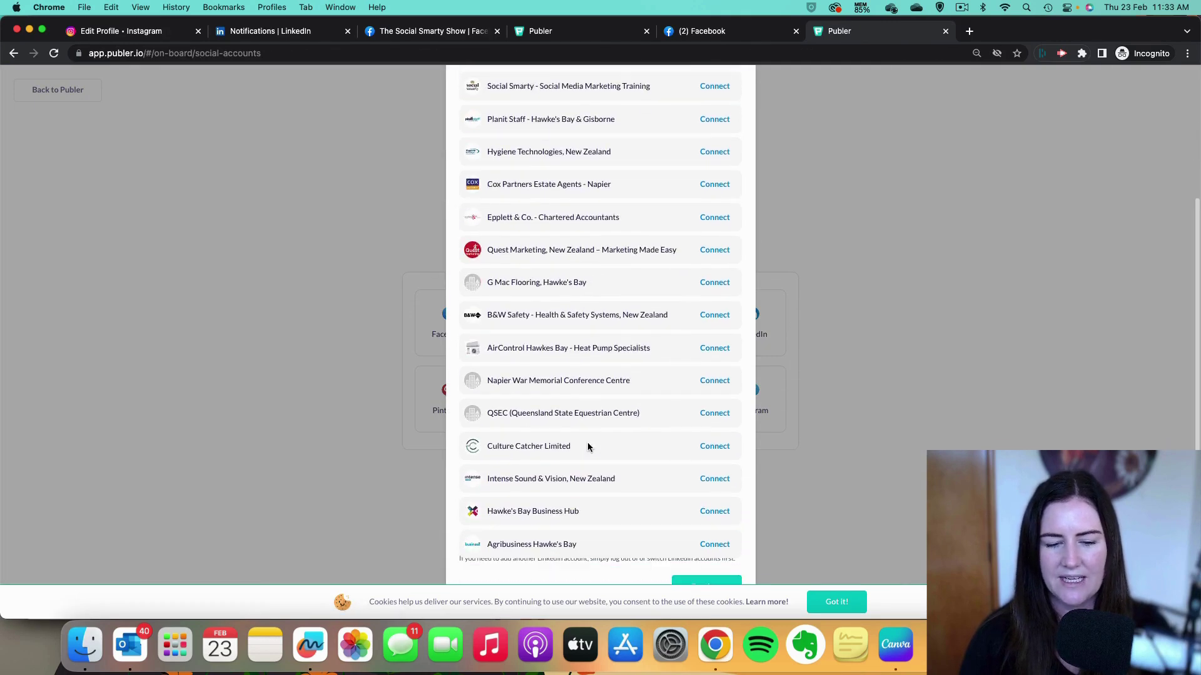
scroll(588, 446, up, 4)
scroll(591, 414, up, 2)
scroll(592, 407, down, 3)
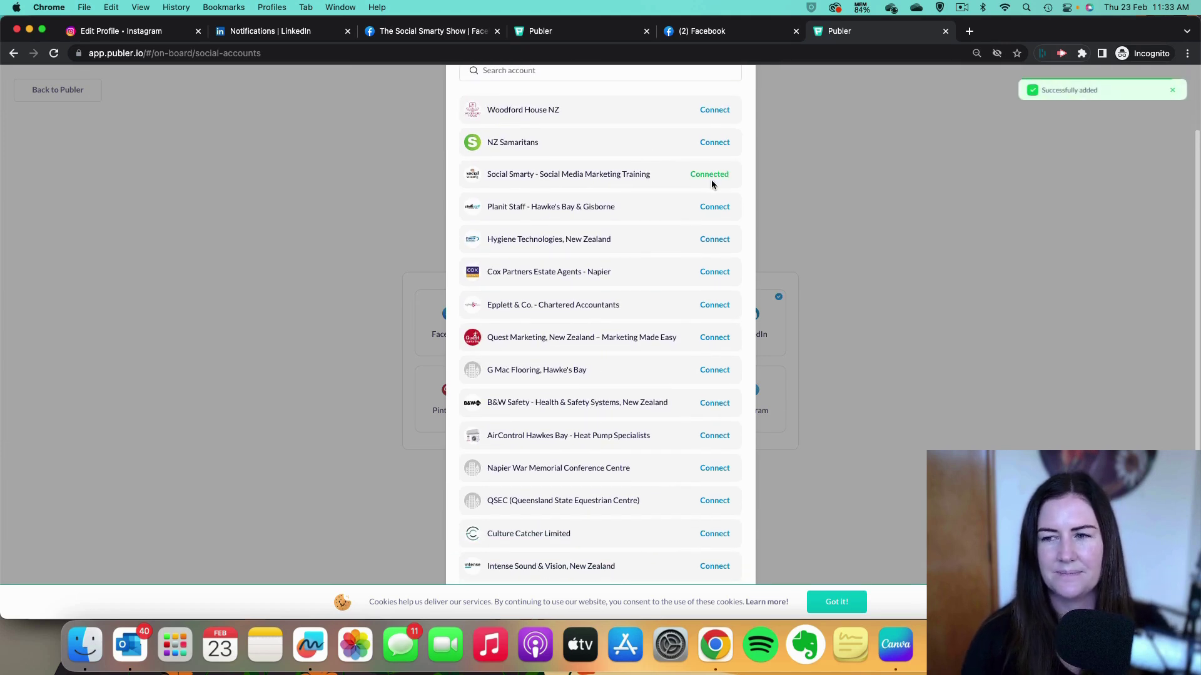
scroll(791, 361, down, 3)
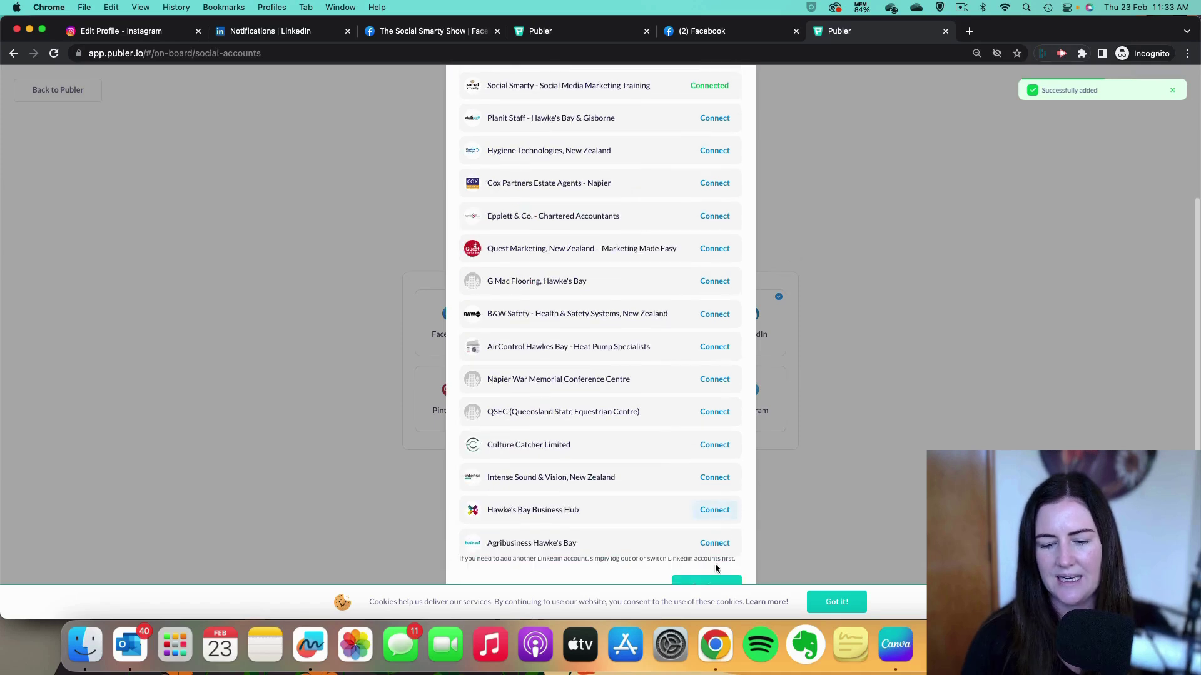
click(853, 614)
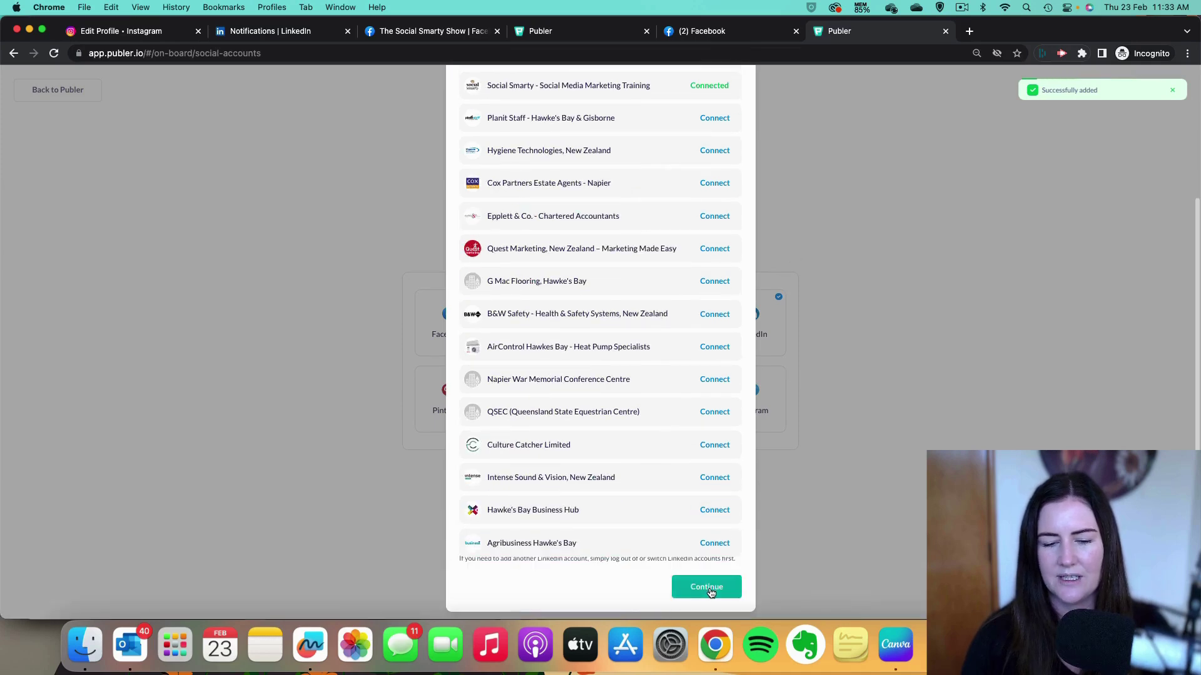
click(707, 588)
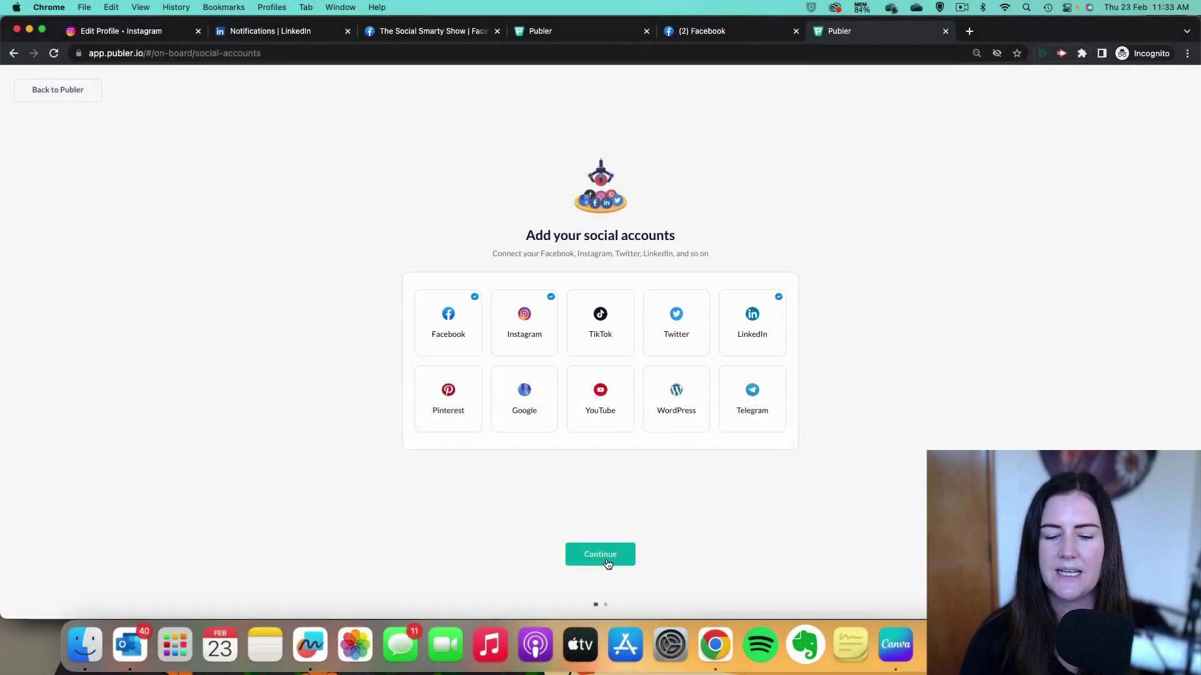
click(607, 556)
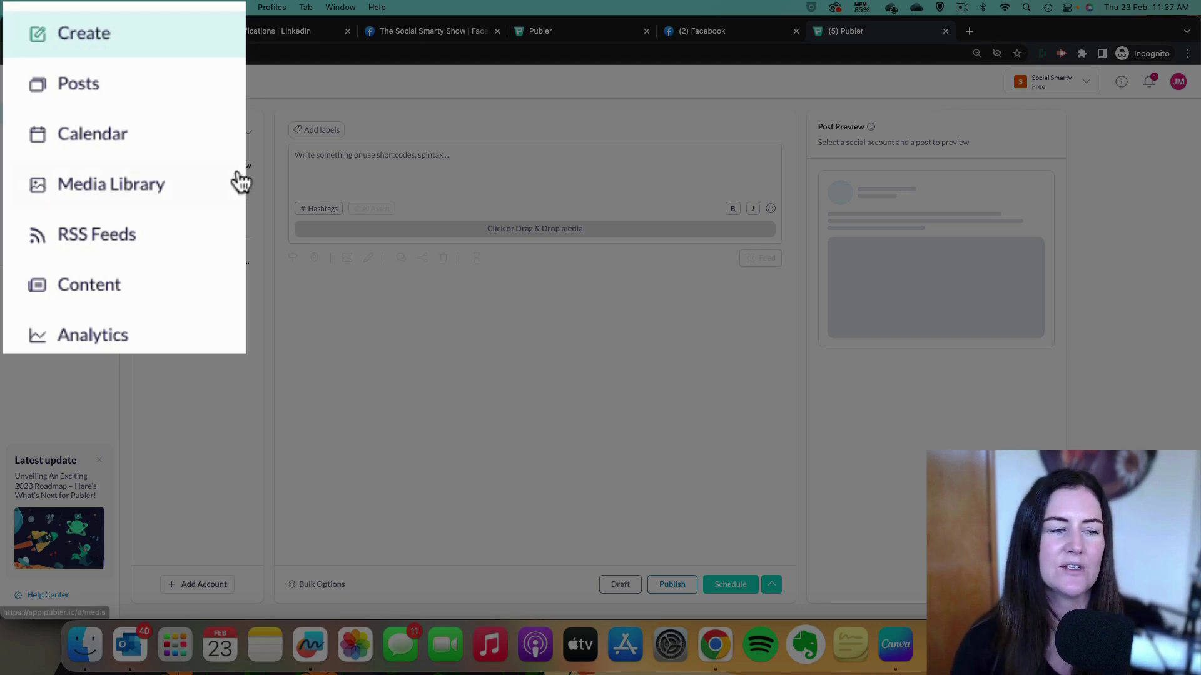
Browse the RSS Feeds and Content sections, ending on the Analytics page.
click(137, 240)
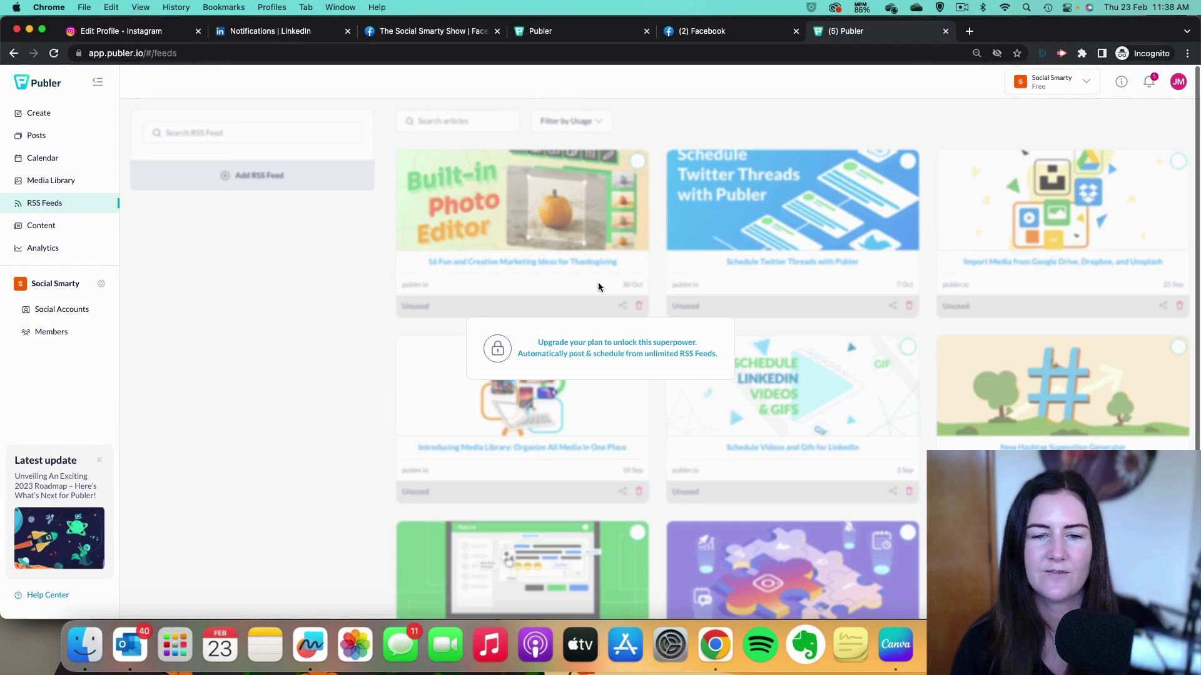
click(55, 227)
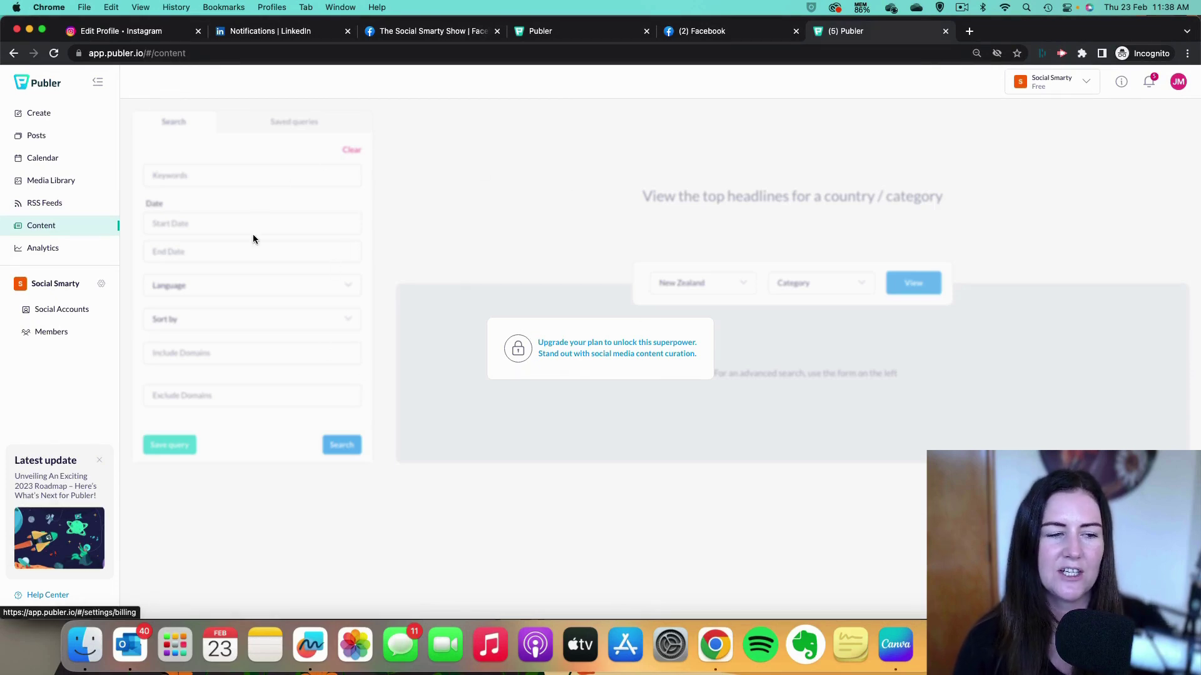
click(42, 250)
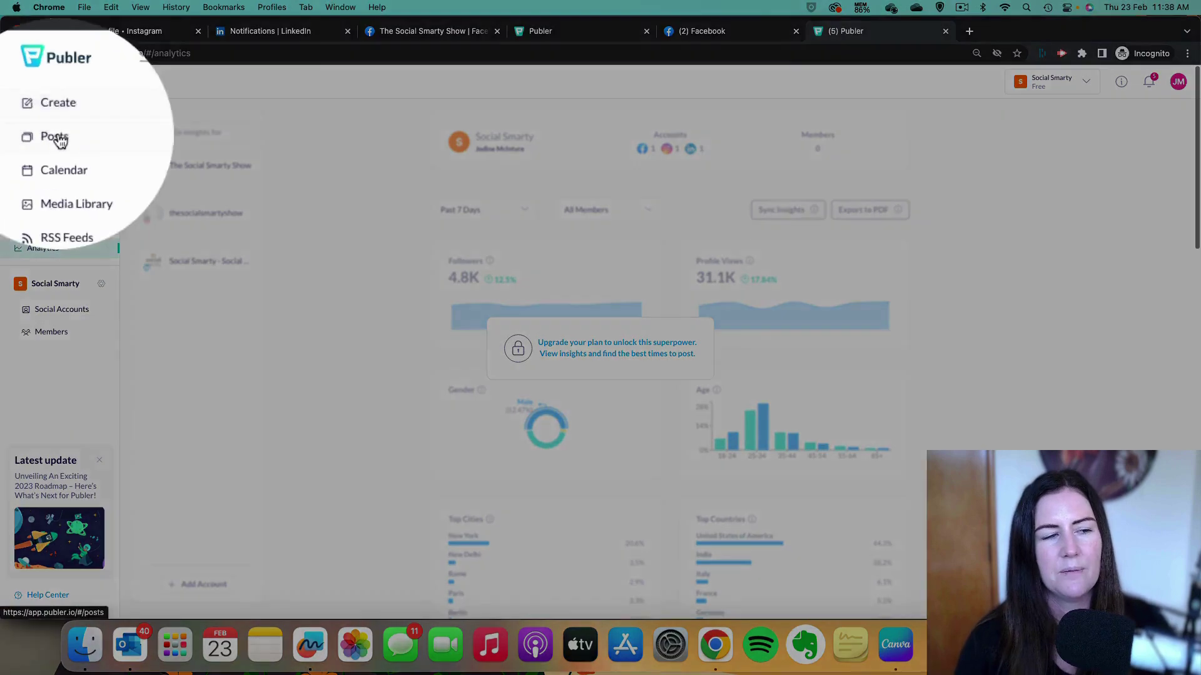
View the empty Posts list, then go back to the Create composer.
click(59, 140)
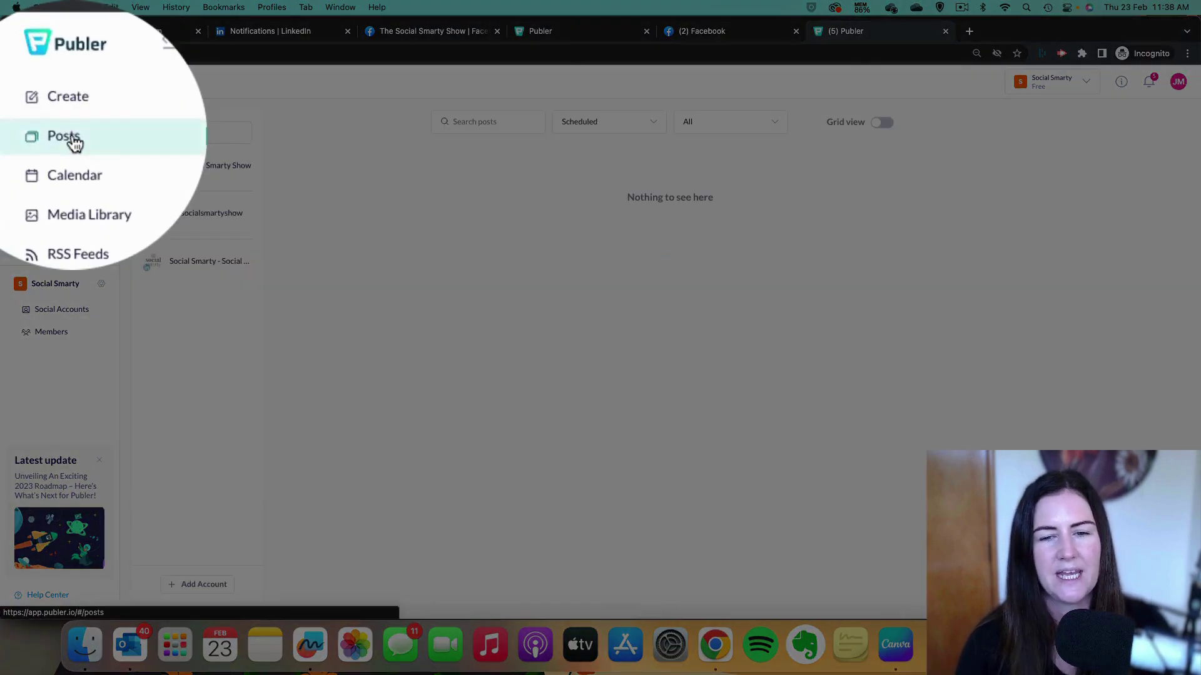
click(43, 116)
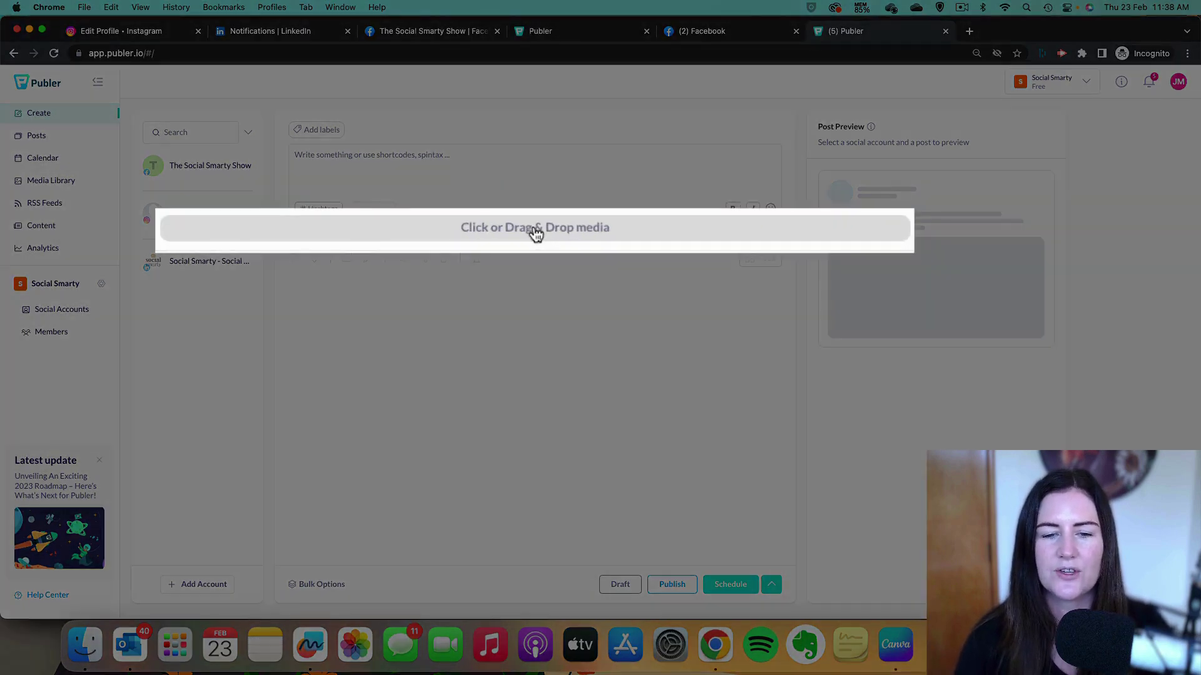
Upload the 'Social Media doesn't have to suck!' image from the device into the post composer.
click(536, 230)
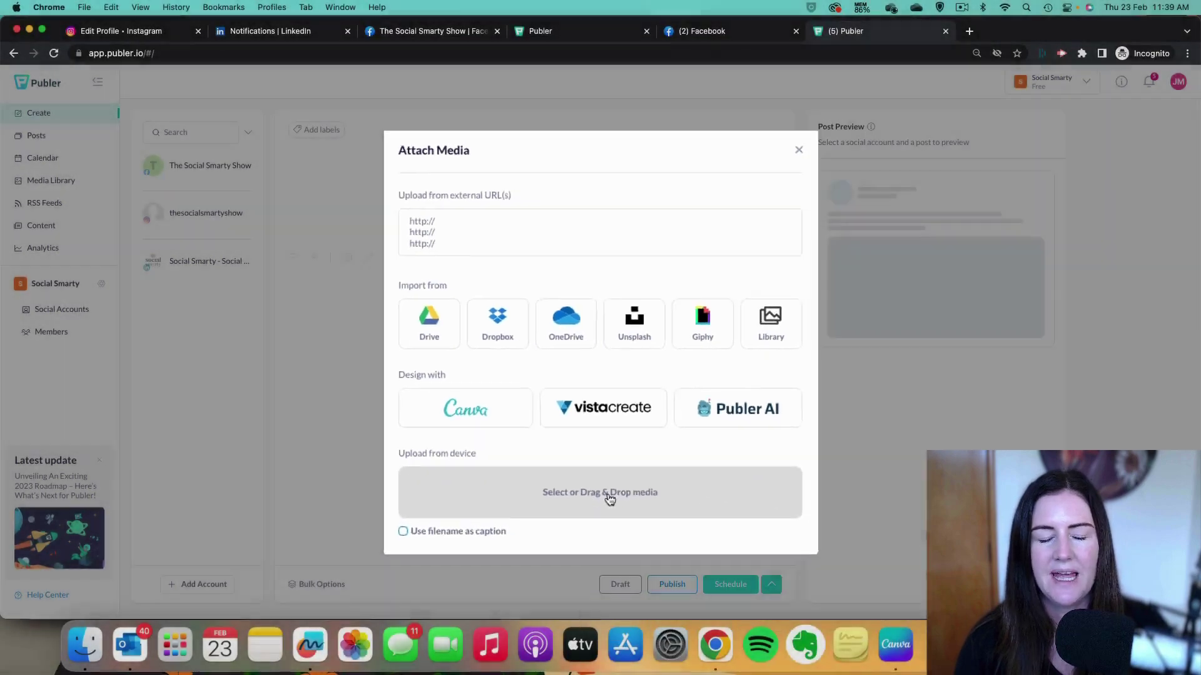
click(615, 582)
double_click(509, 128)
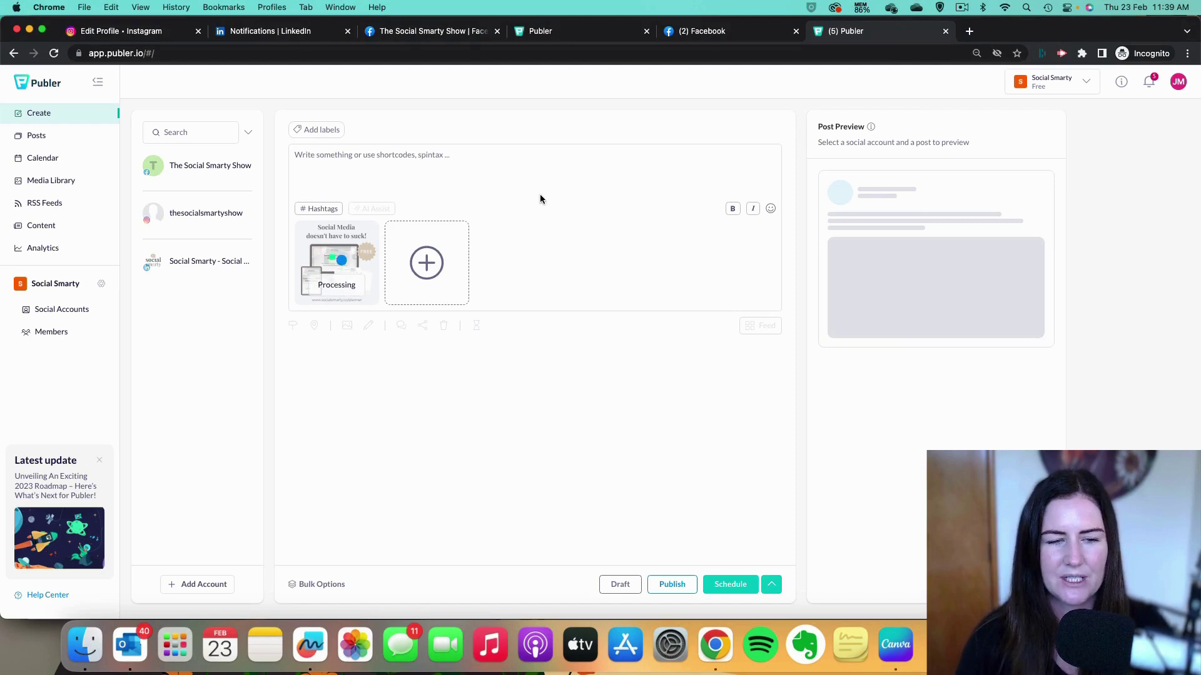
Write the caption 'Test....' under the attached image and save the post as a draft.
click(341, 156)
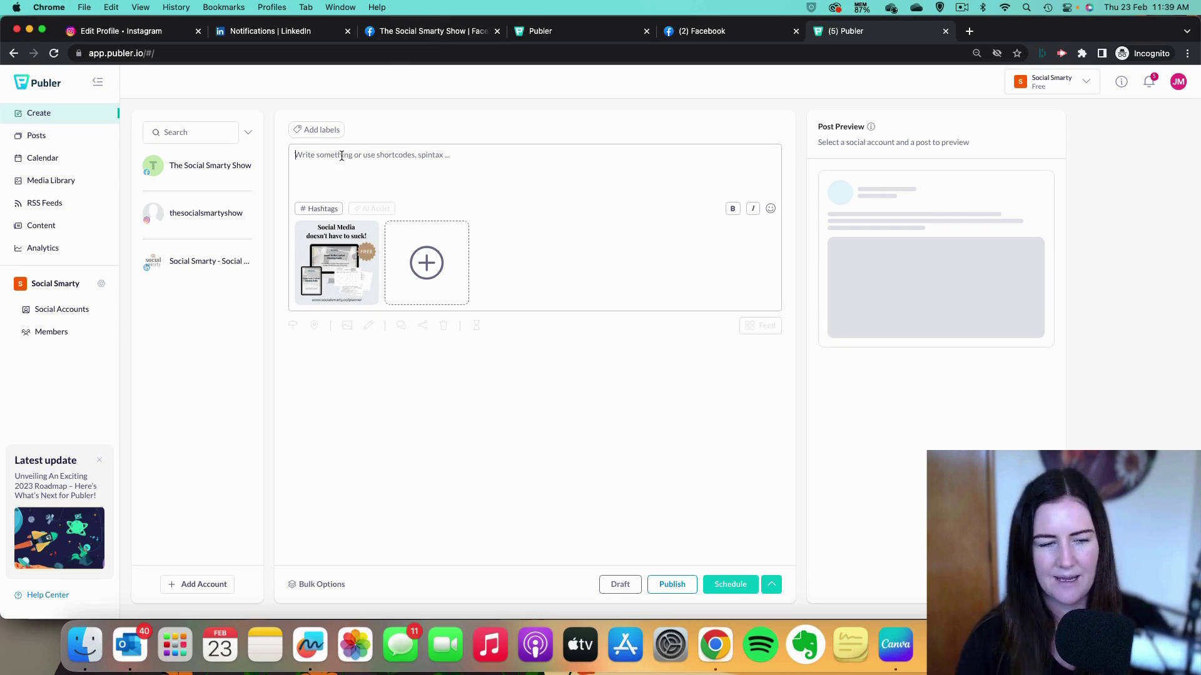
text(Test....)
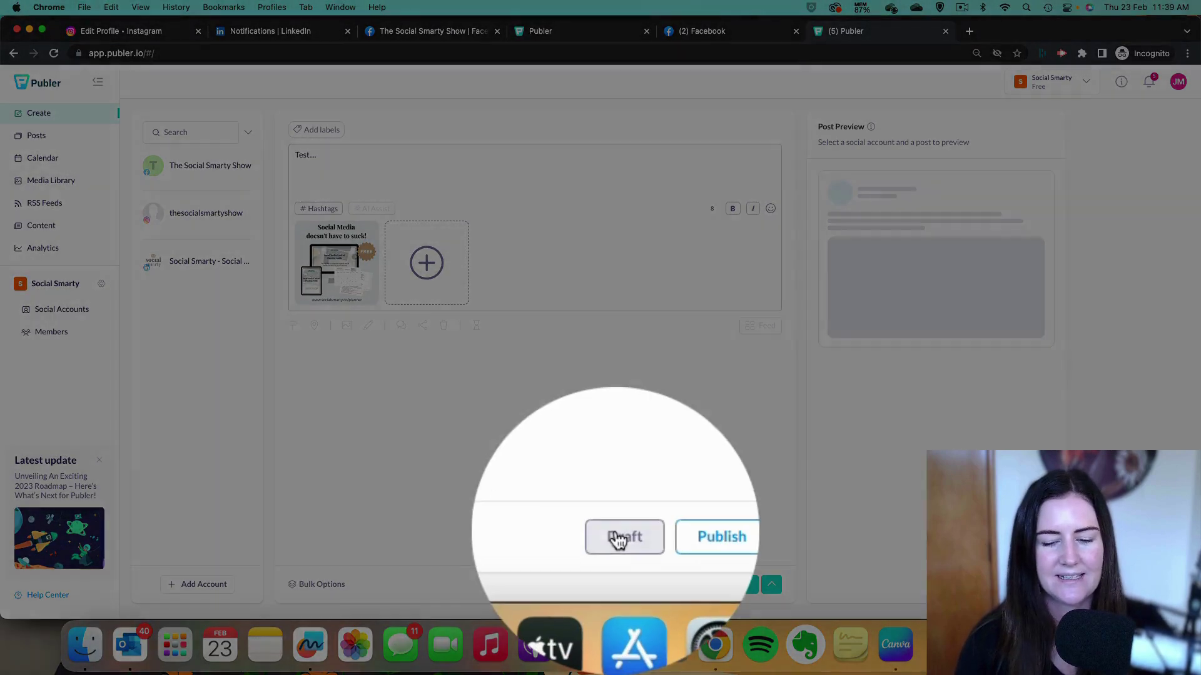
click(614, 584)
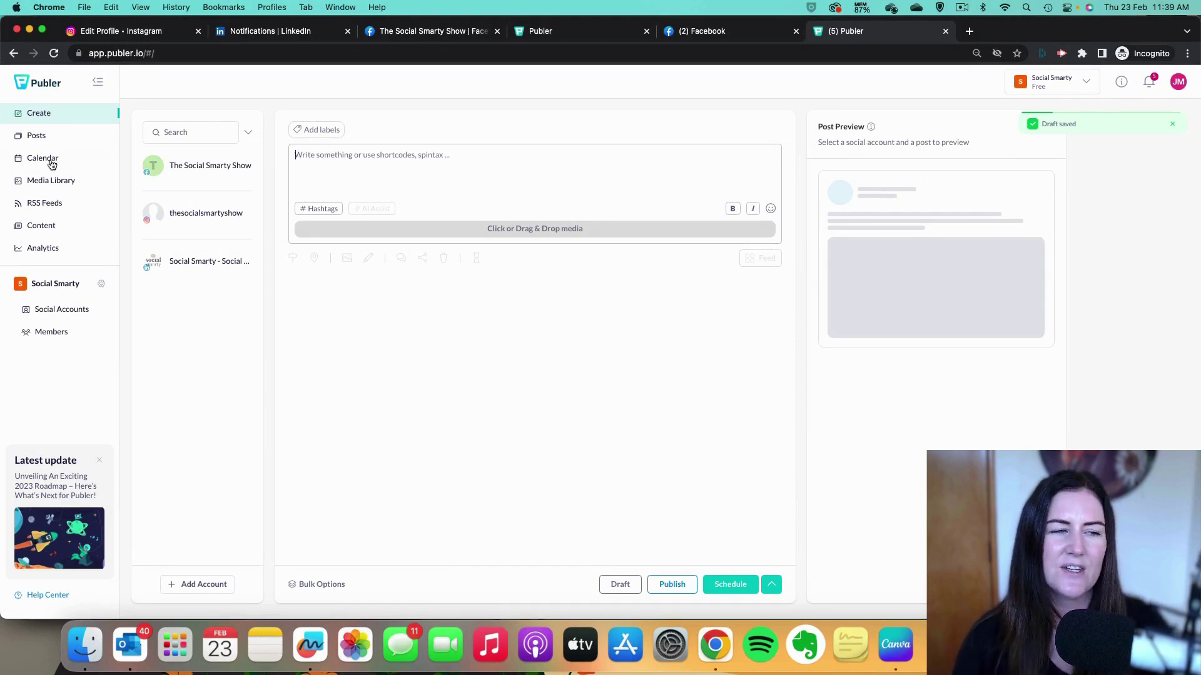
Filter Posts to Drafts and load the 'Test....' draft into the composer, choosing Don't delete.
click(53, 135)
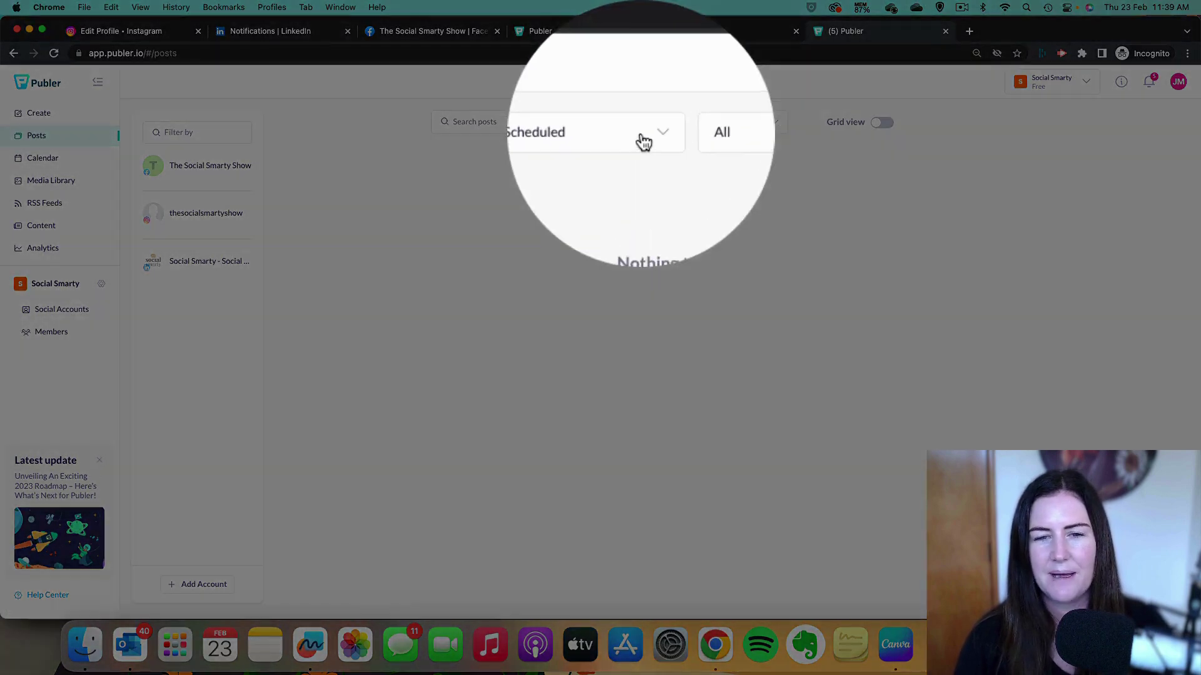
click(650, 130)
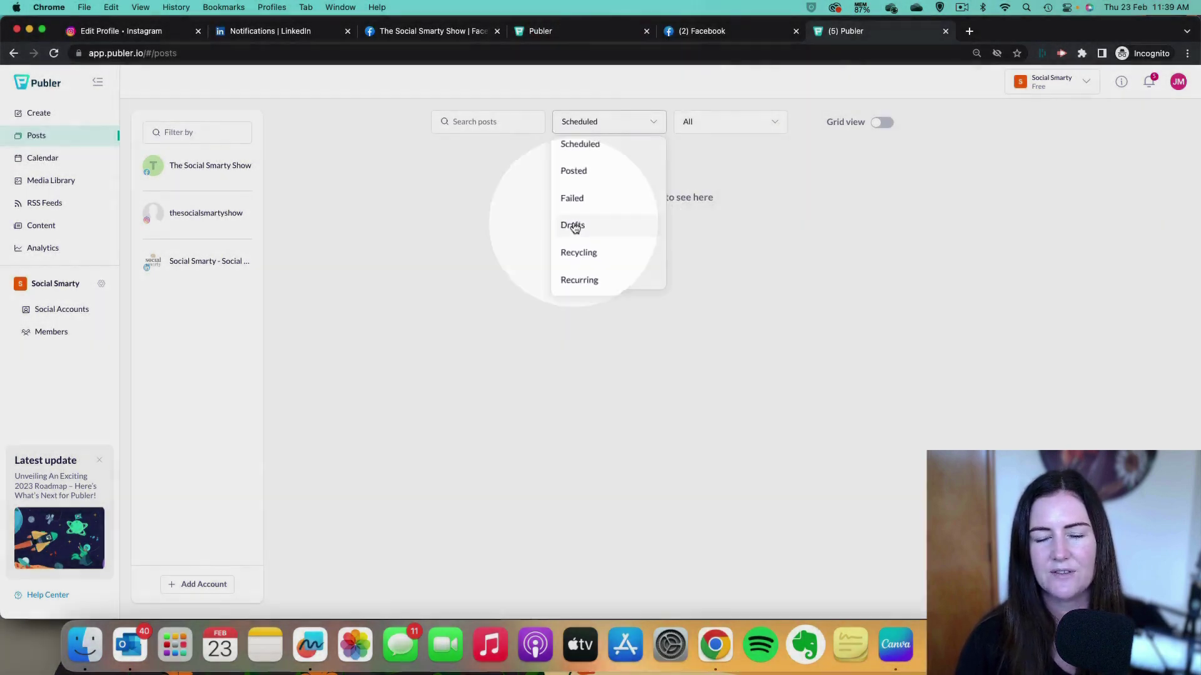
click(574, 227)
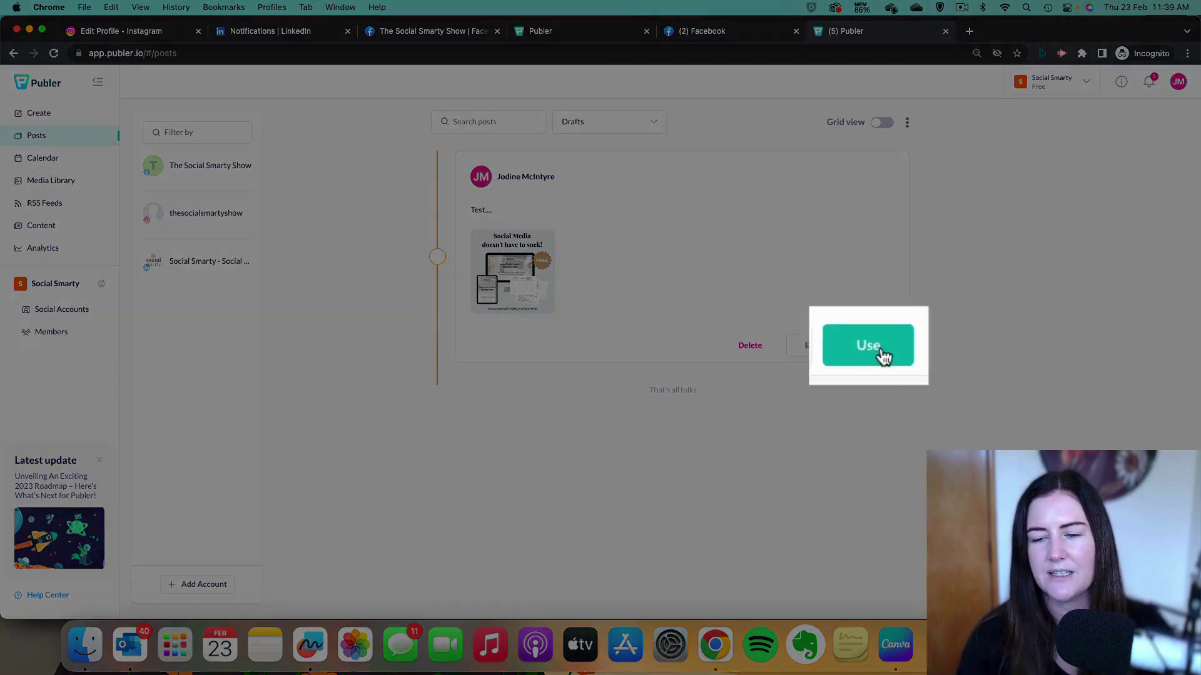
click(877, 347)
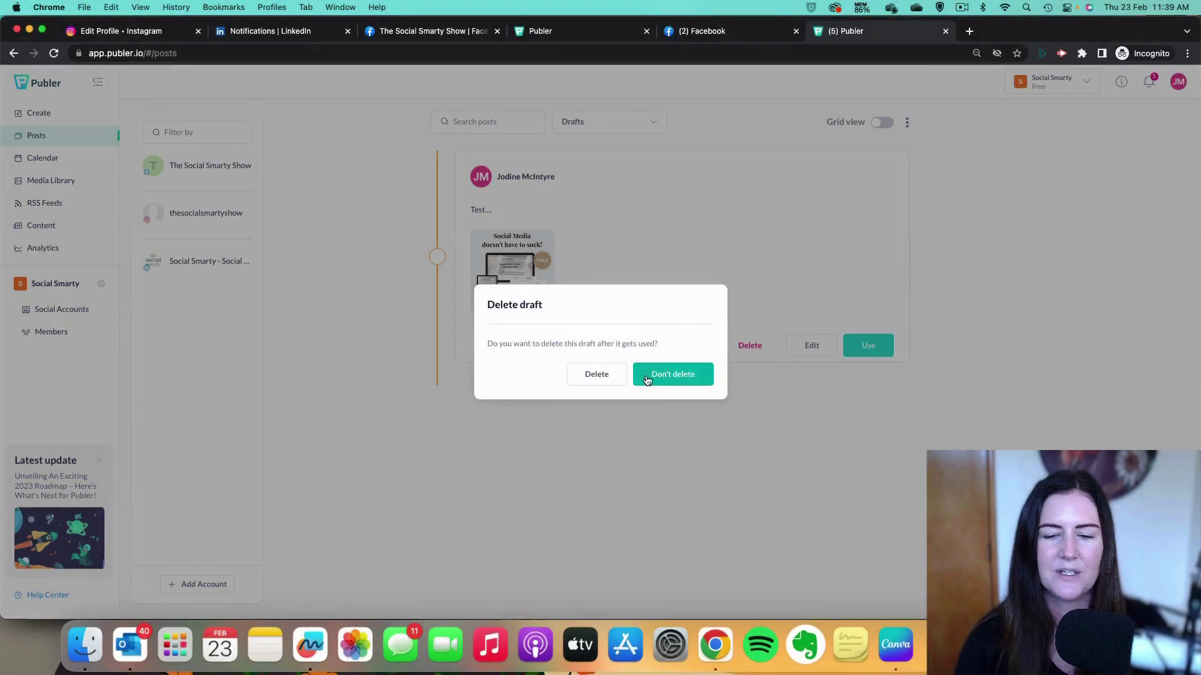
click(685, 375)
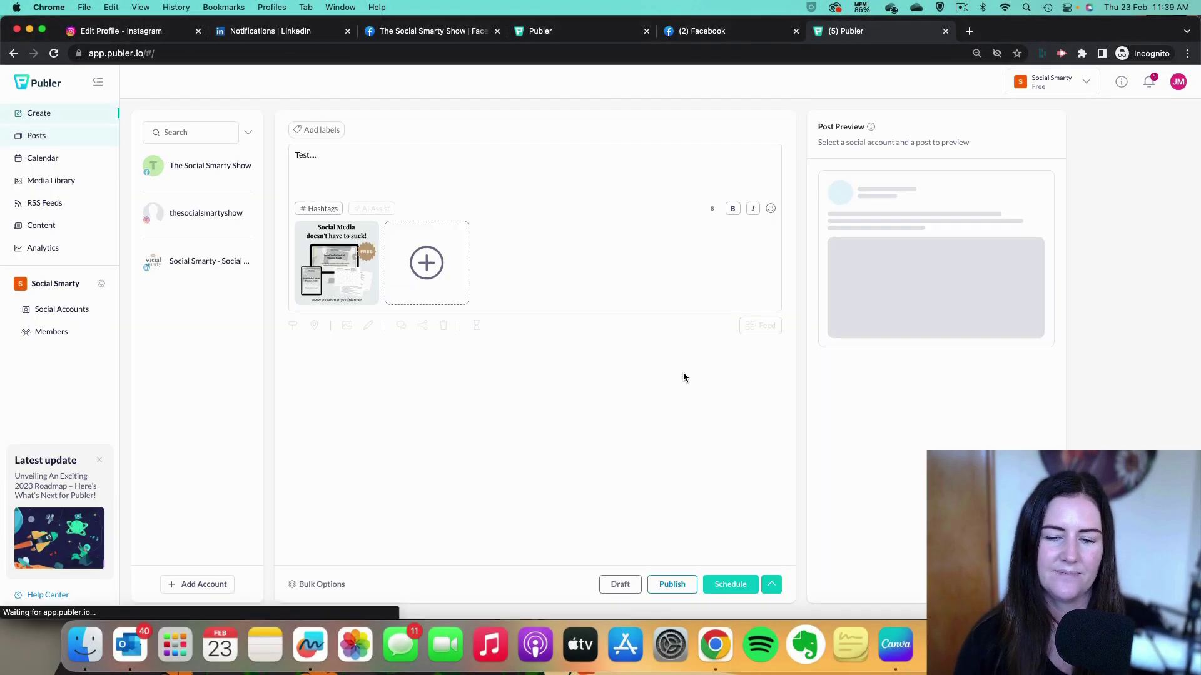
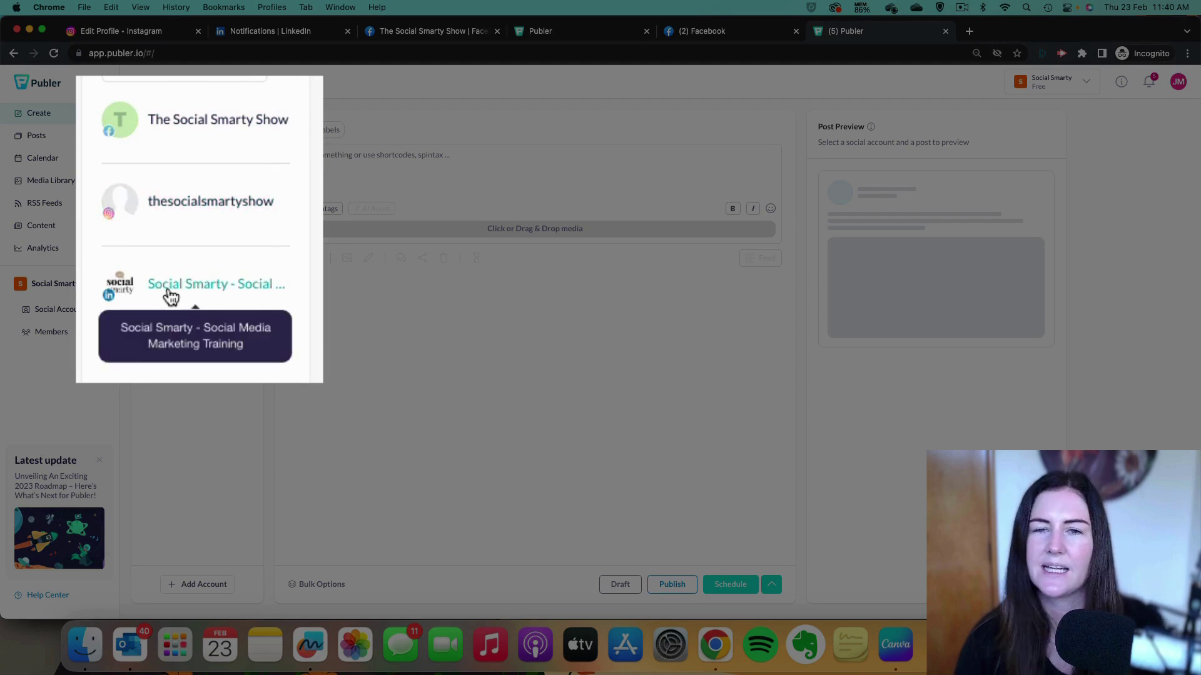
Select the Social Smarty Facebook, Instagram and LinkedIn accounts for the post.
click(180, 129)
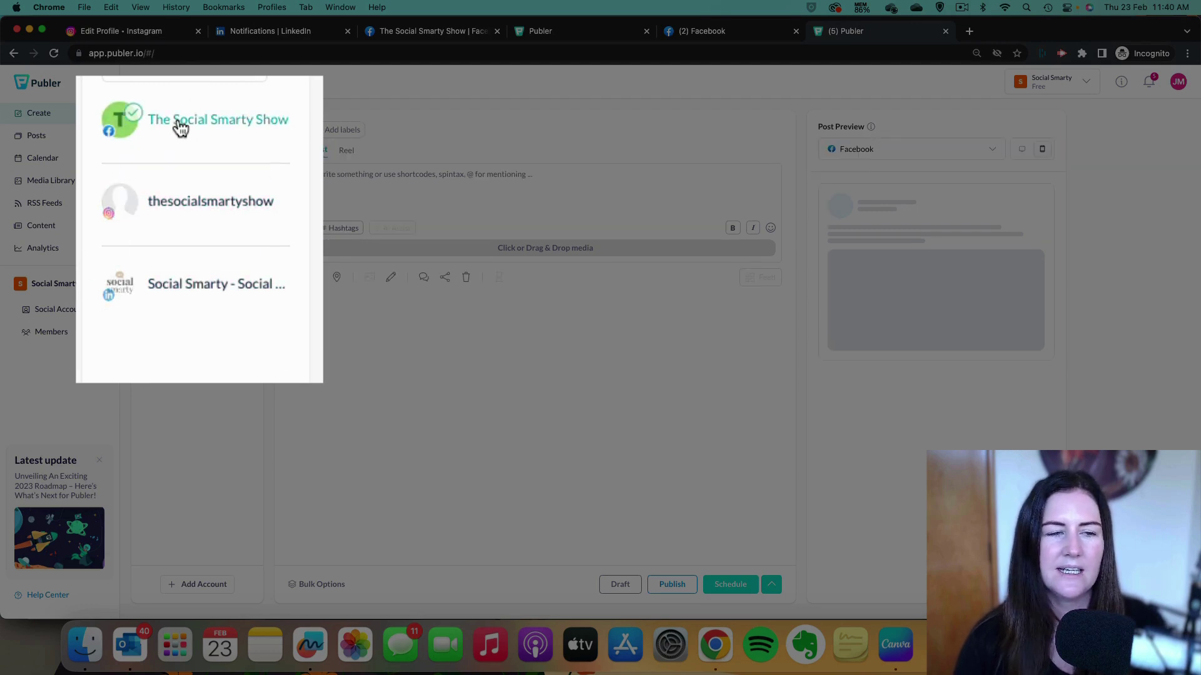
click(216, 198)
click(194, 263)
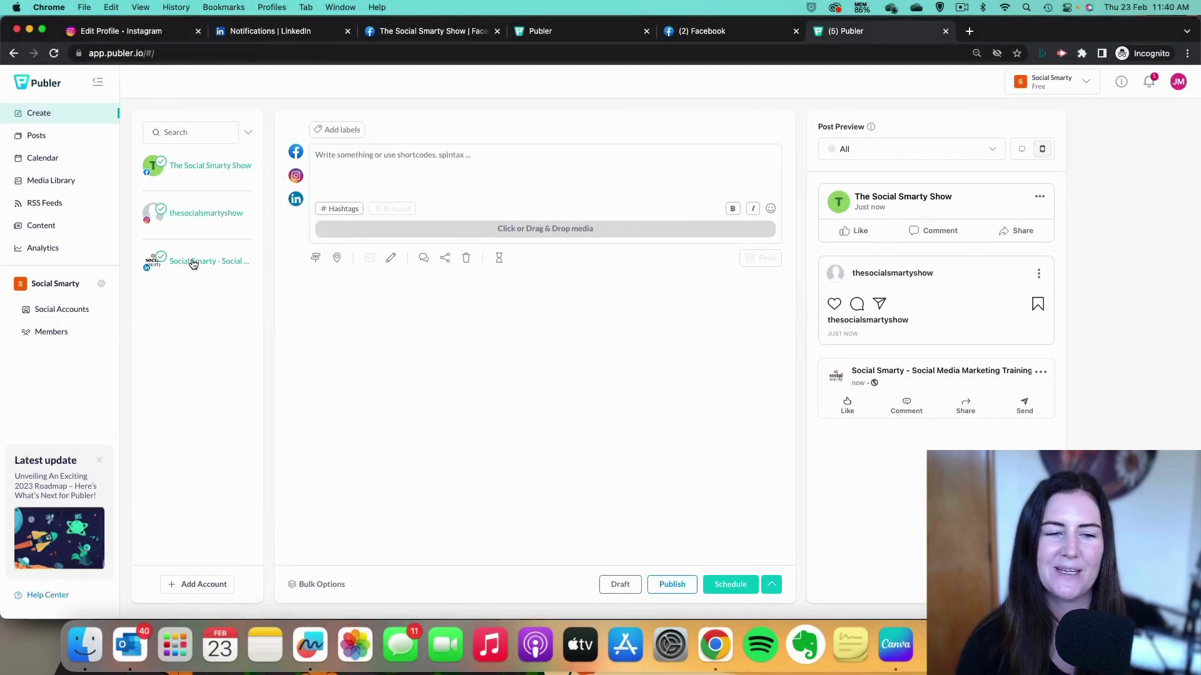
Attach the 'Social Media doesn't have to suck!' planner image from the media library.
click(570, 232)
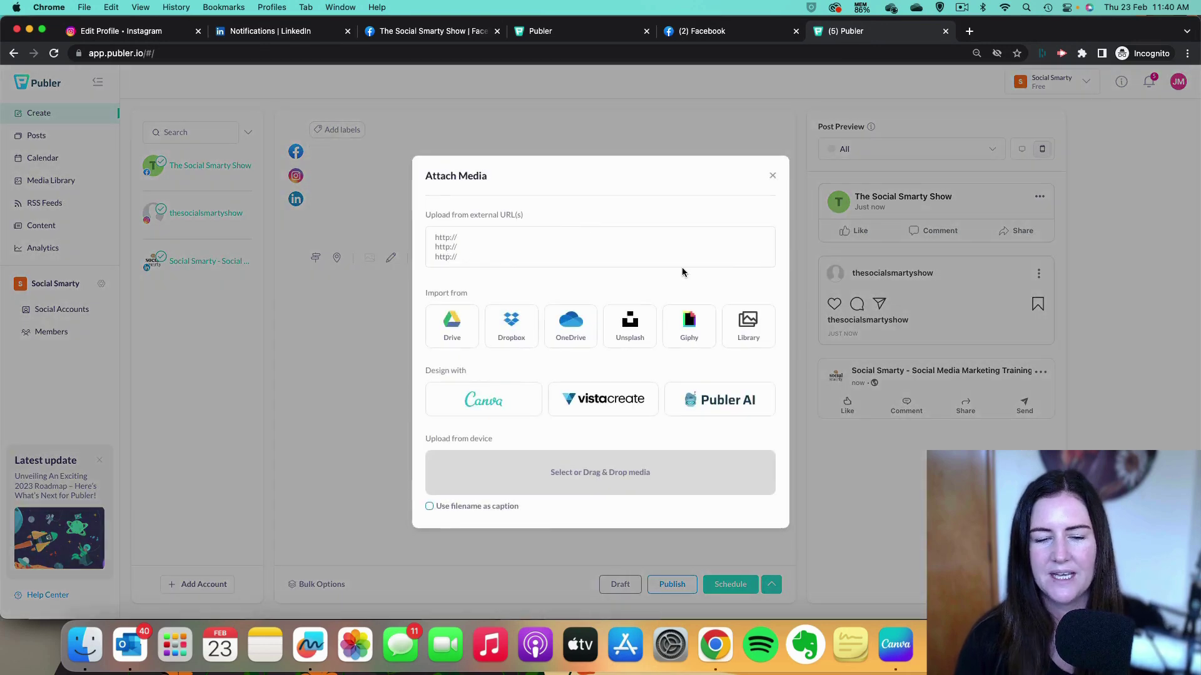
click(754, 326)
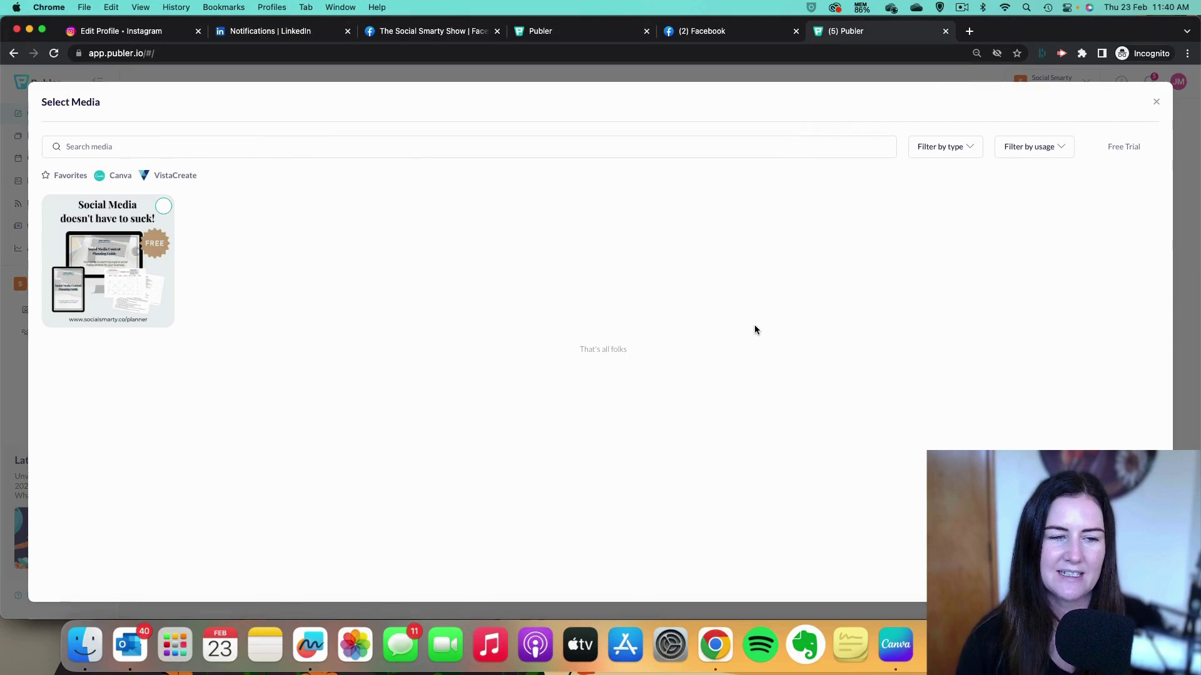
click(164, 207)
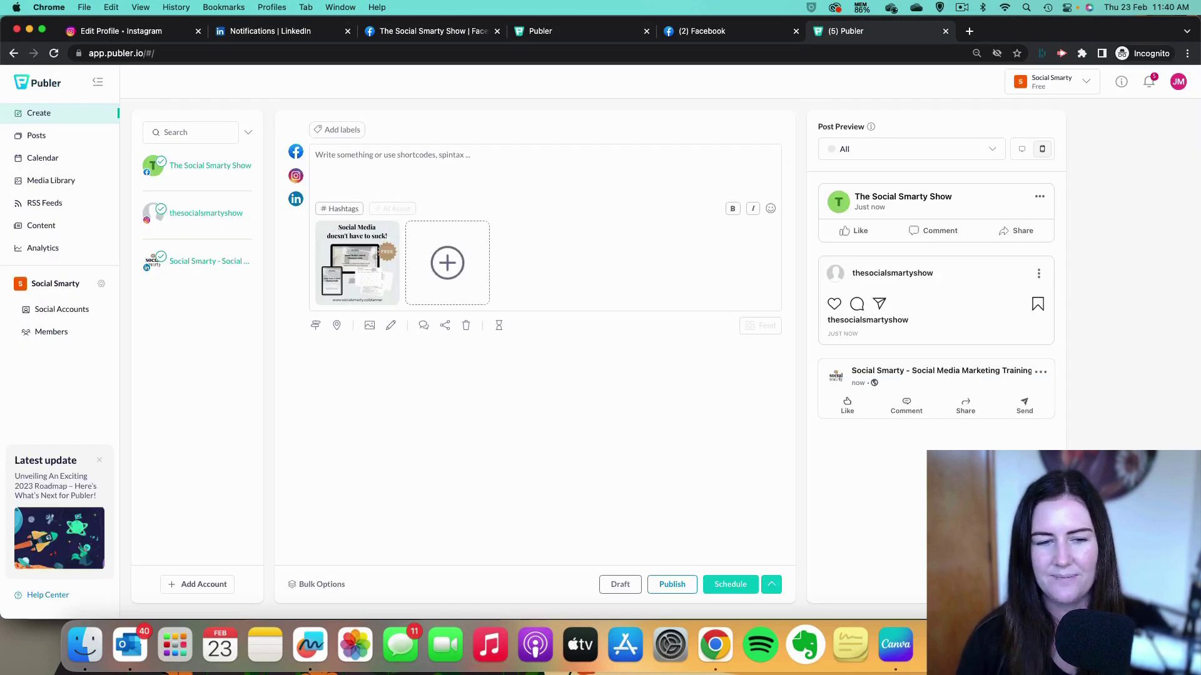
click(341, 159)
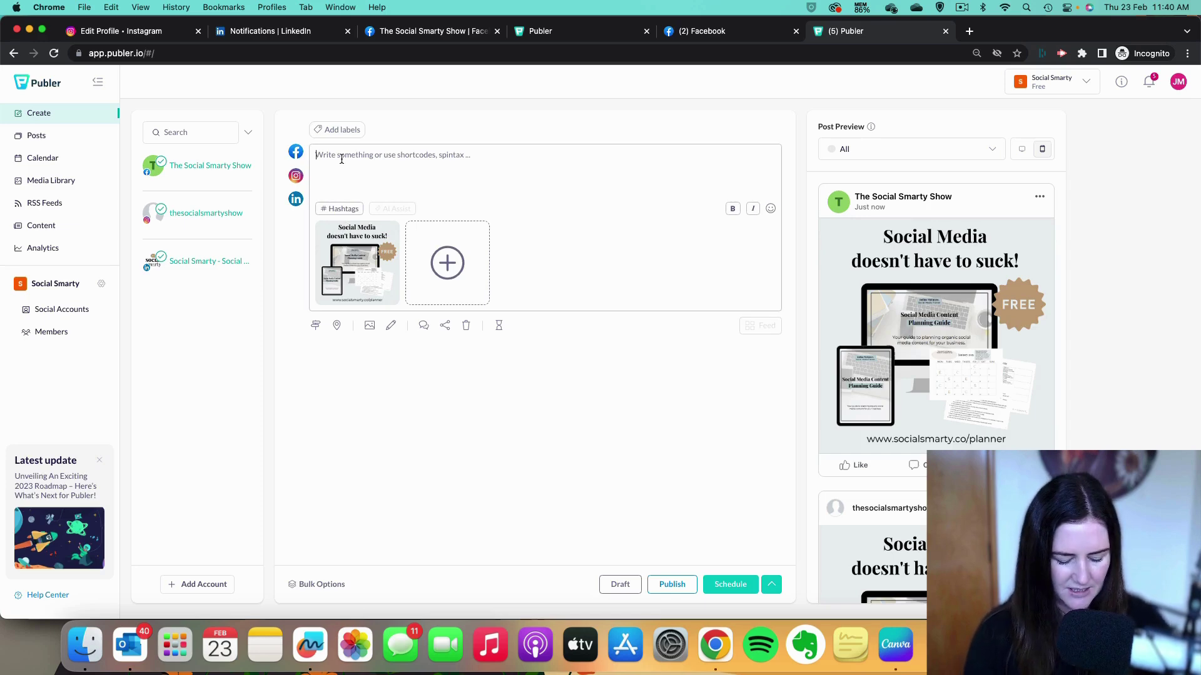
text(Sig)
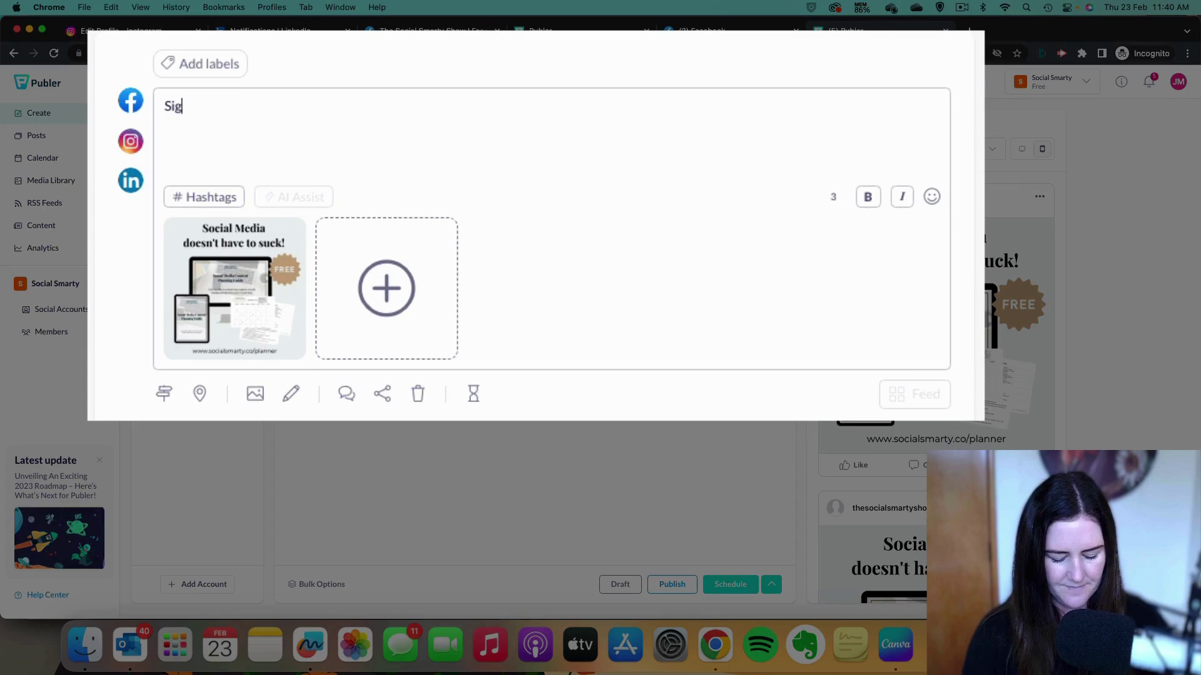
text(n up at www)
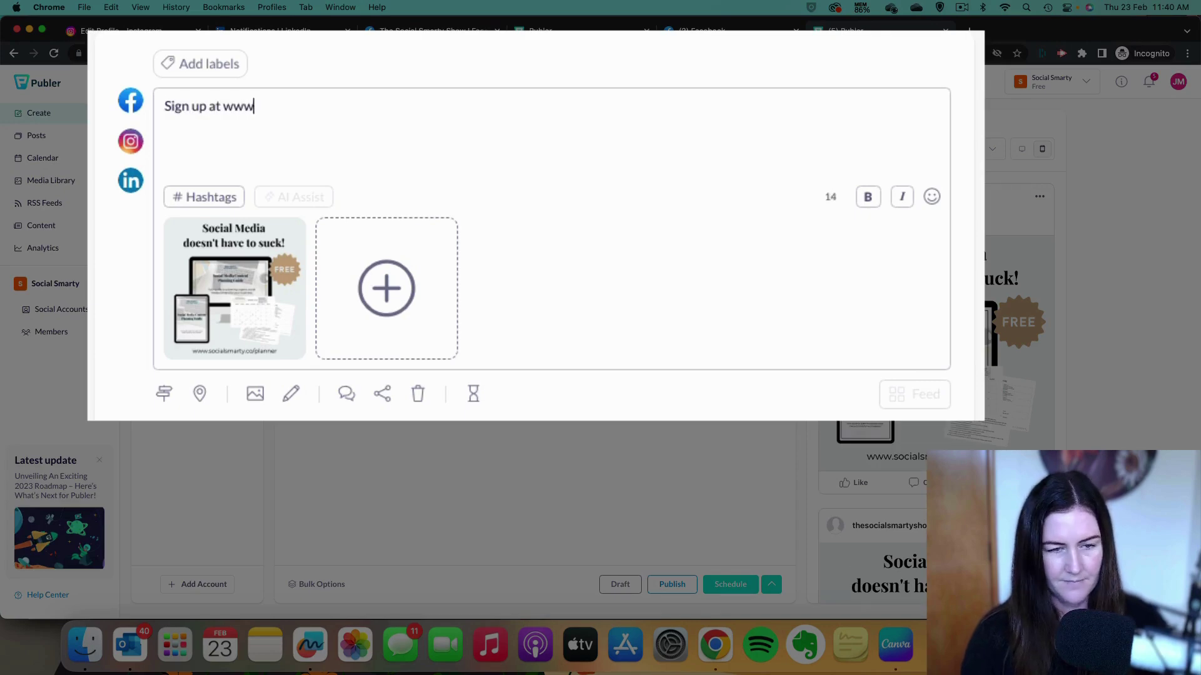
text(.socialsmarty.co)
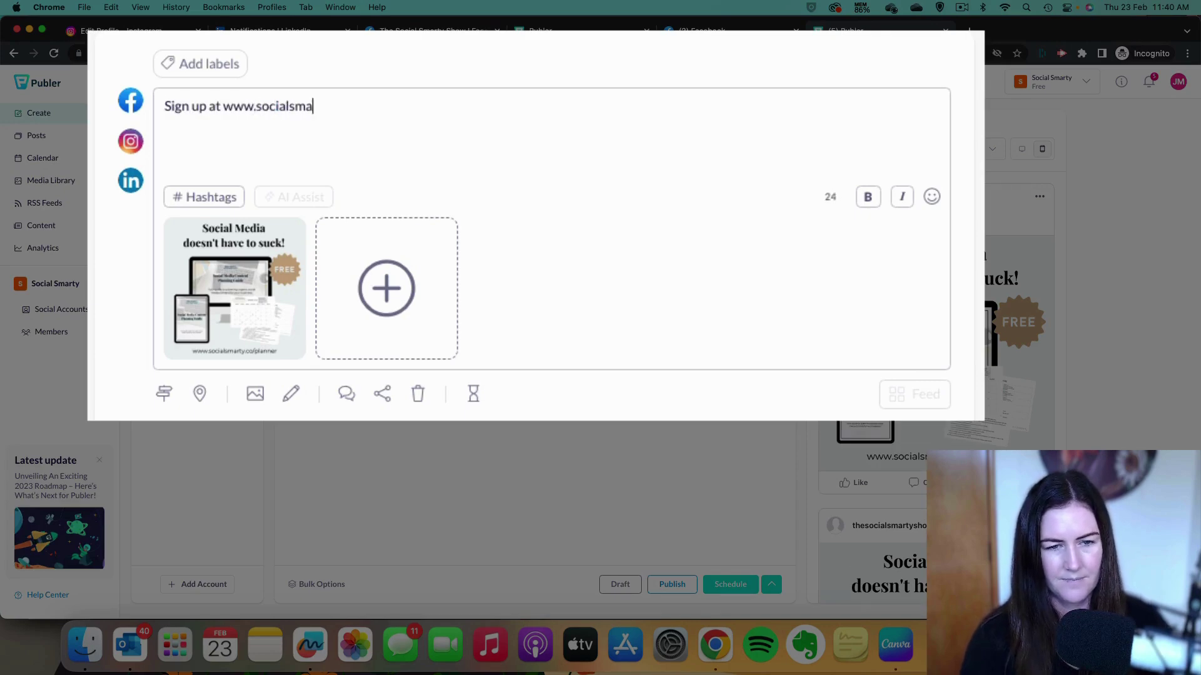
text(/planner)
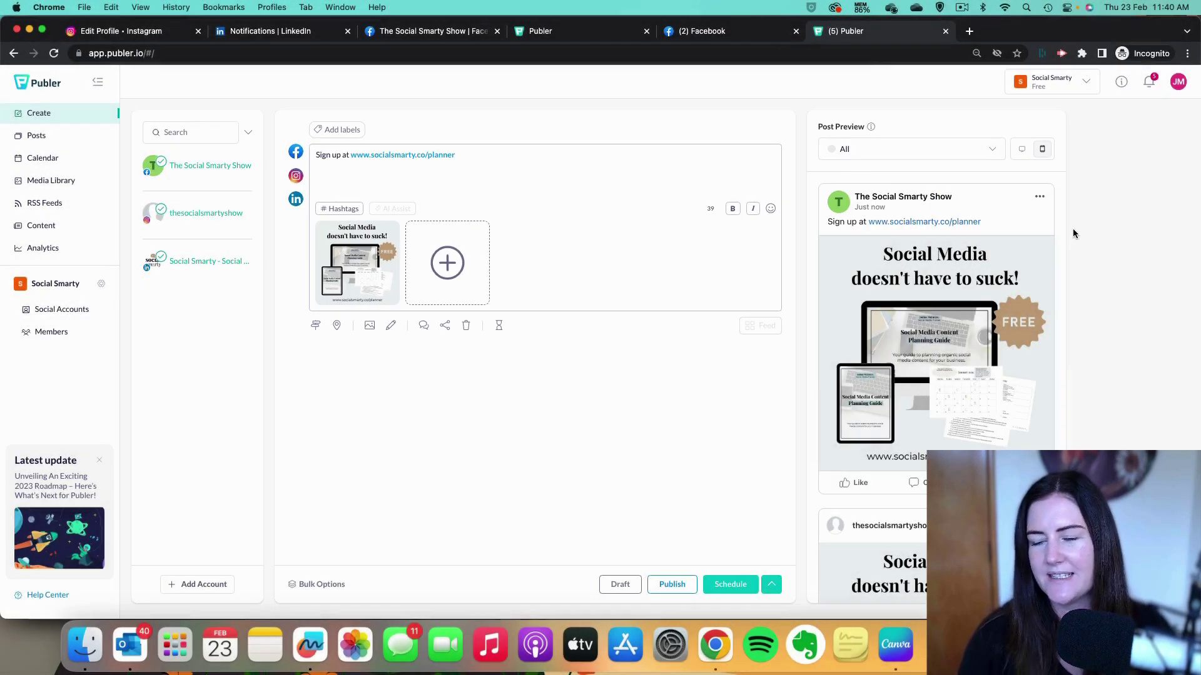
scroll(1061, 236, down, 5)
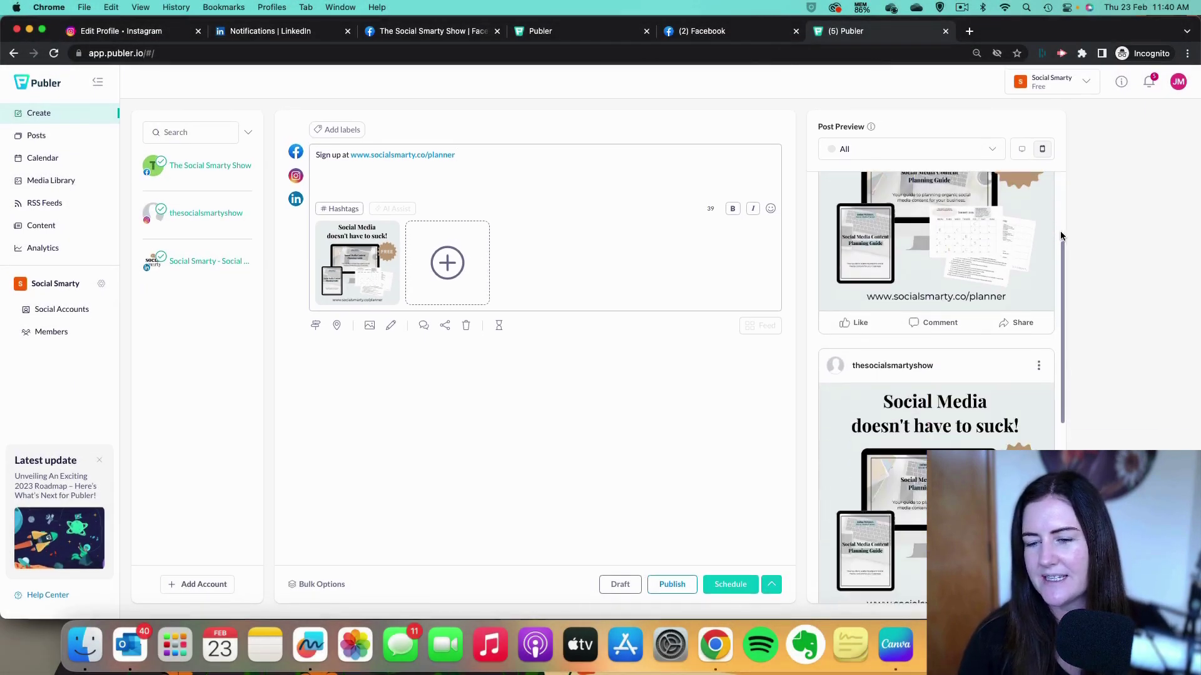
scroll(1060, 235, down, 6)
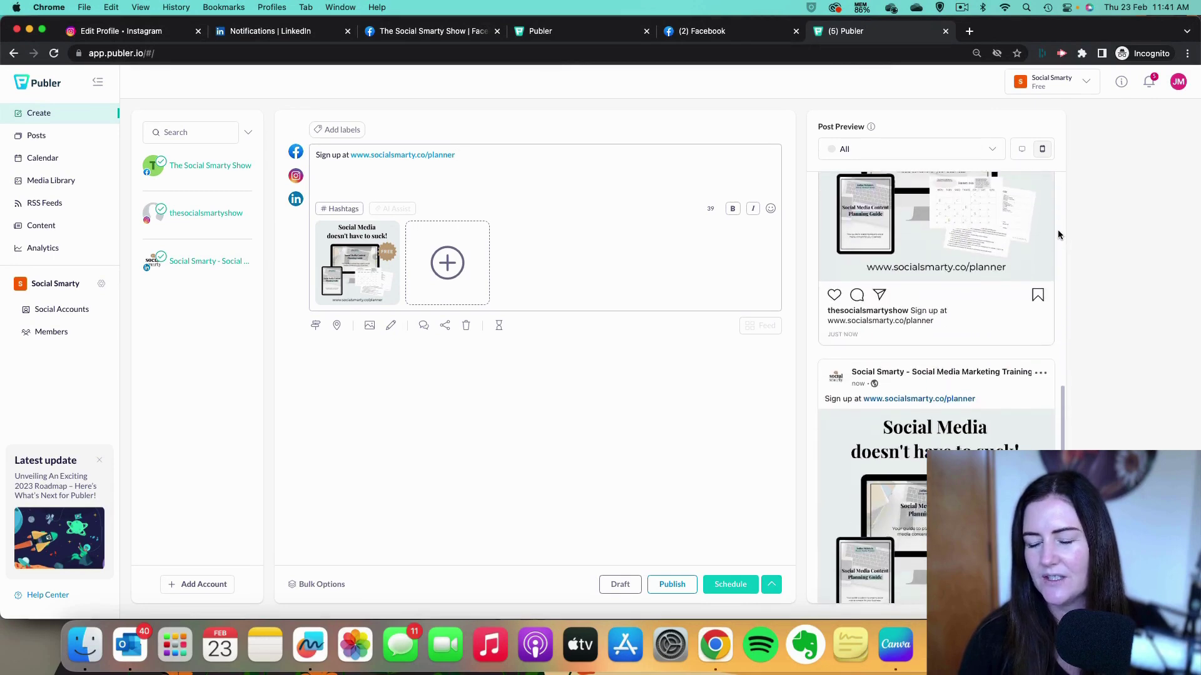
scroll(1057, 235, down, 2)
scroll(1057, 234, up, 3)
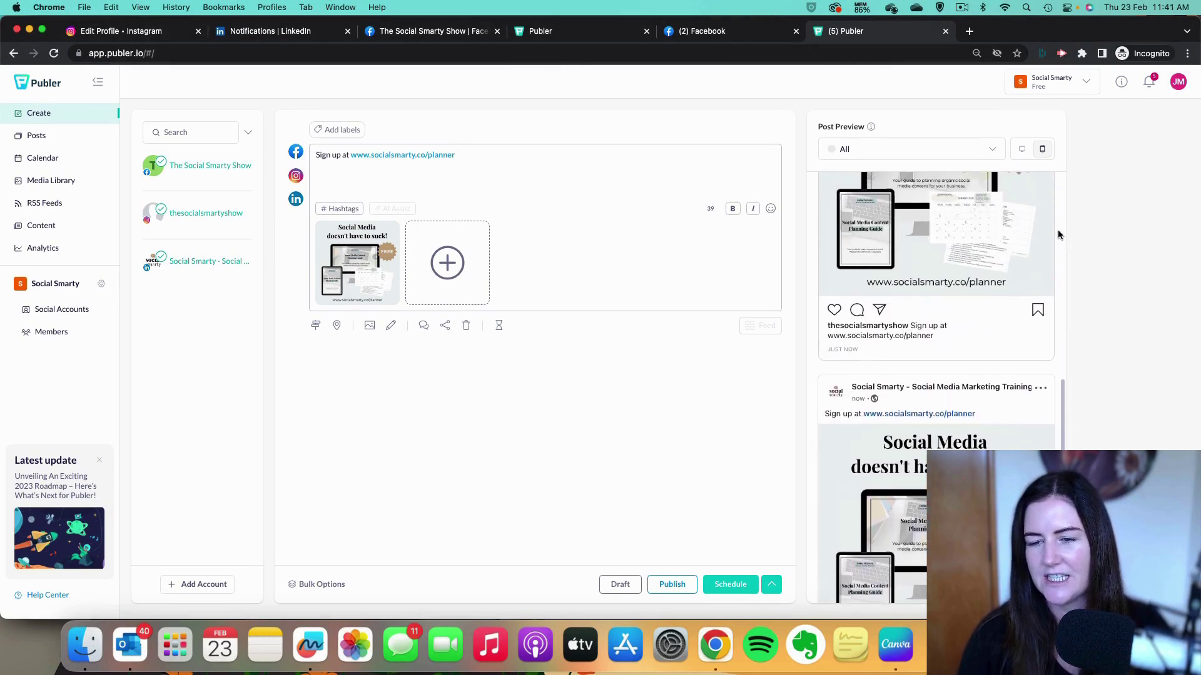
scroll(1058, 234, up, 6)
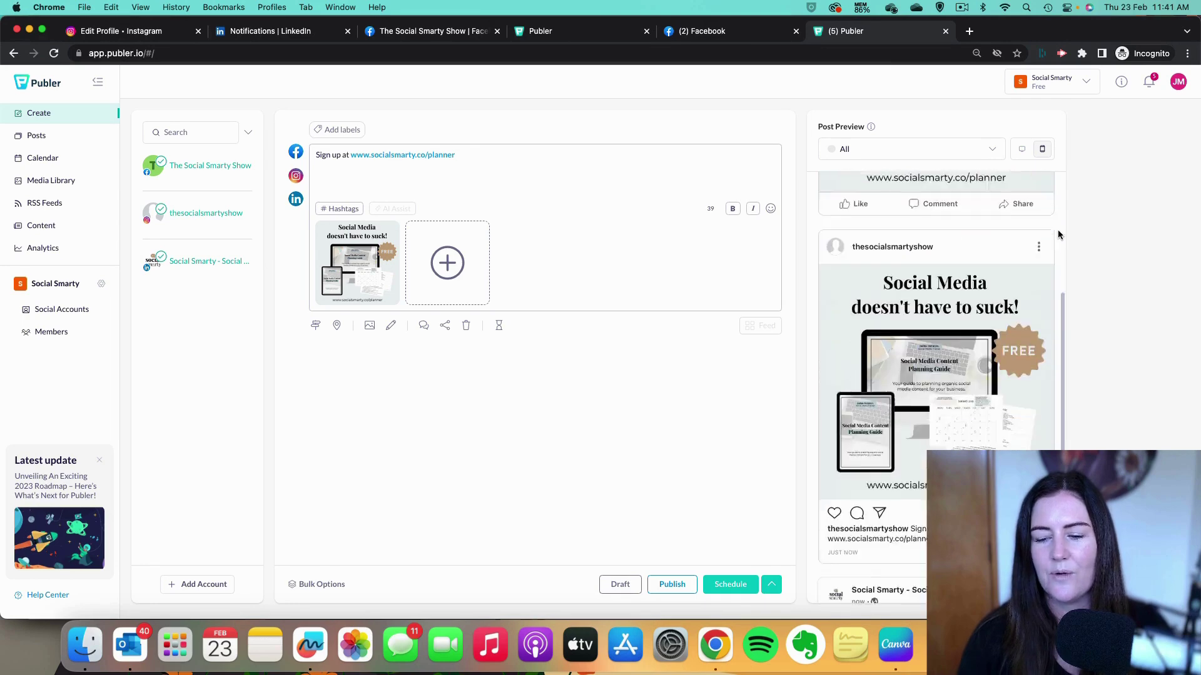
scroll(1058, 232, down, 7)
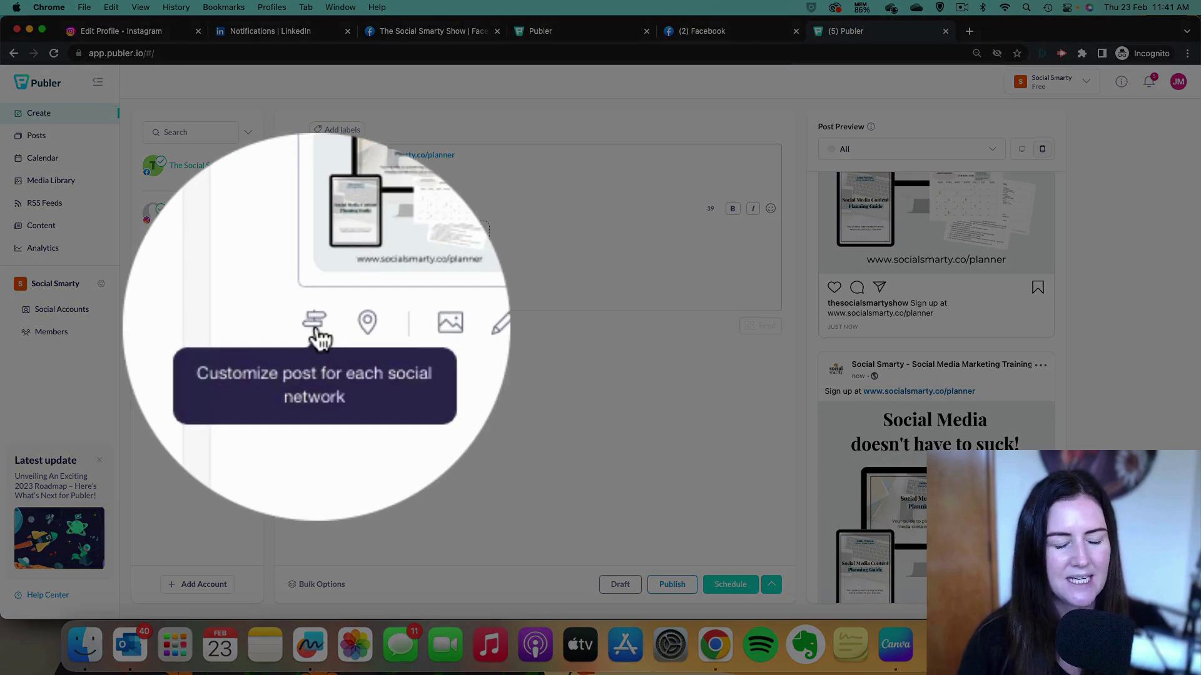
Customize per network, replacing the Instagram link with 'Sign up via the link in my bio'.
click(315, 325)
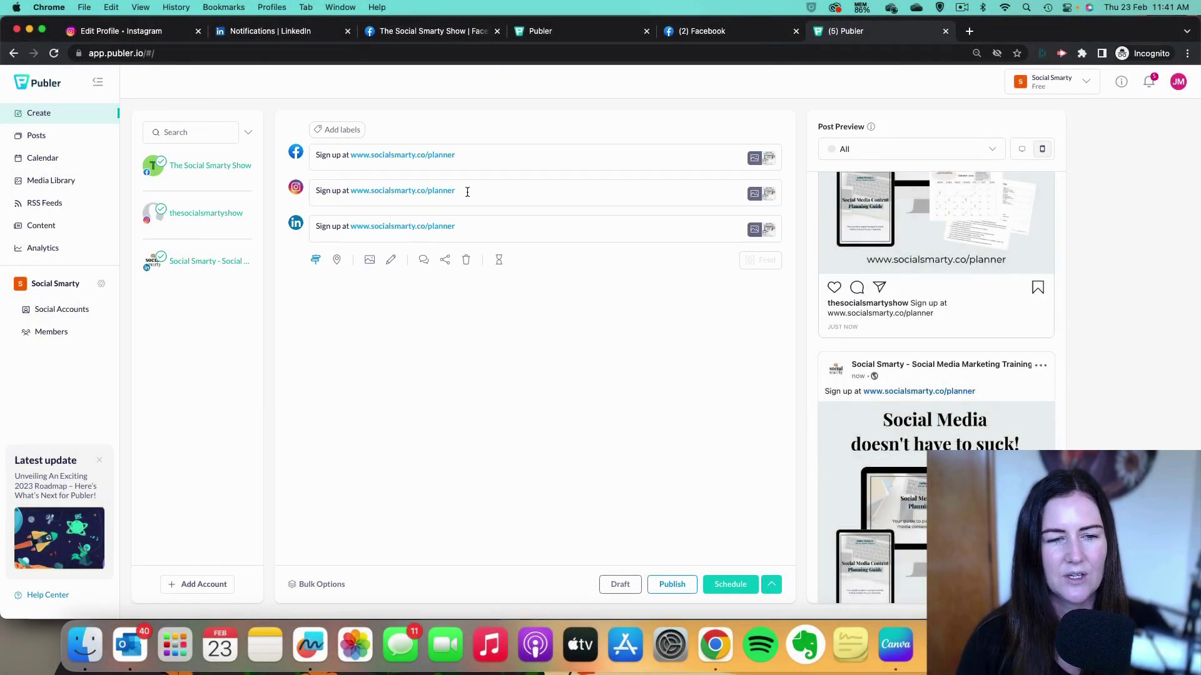
click(466, 190)
drag(455, 209, 352, 210)
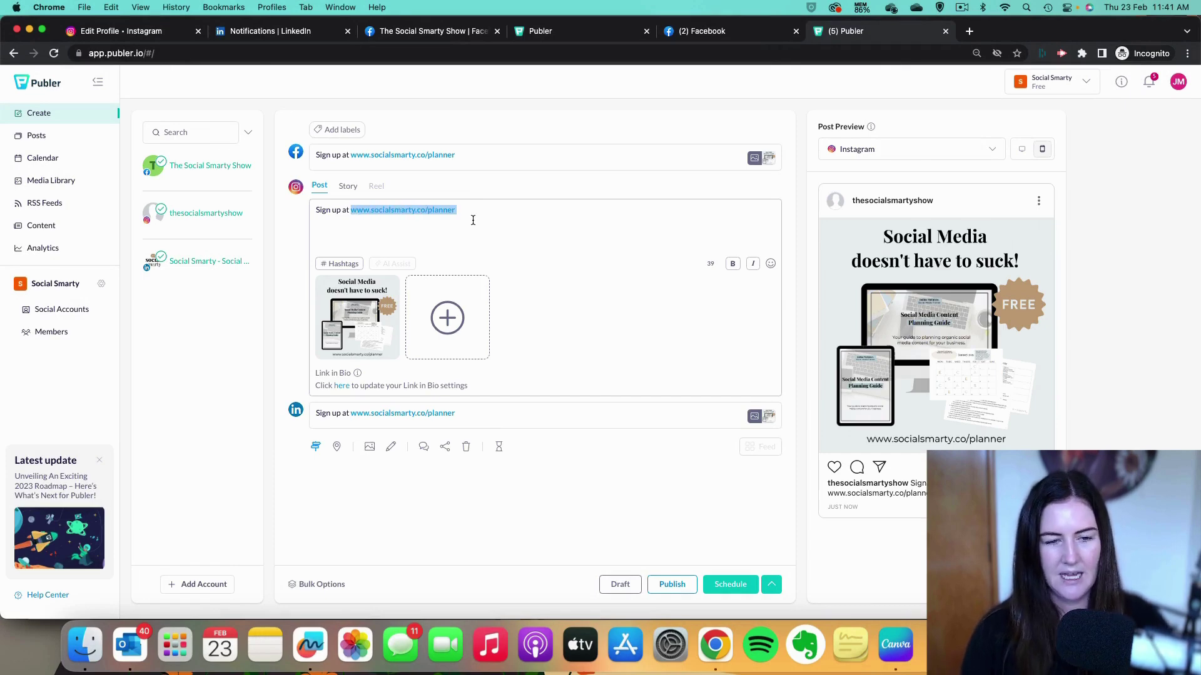
key(BackSpace)
key(BackSpace)
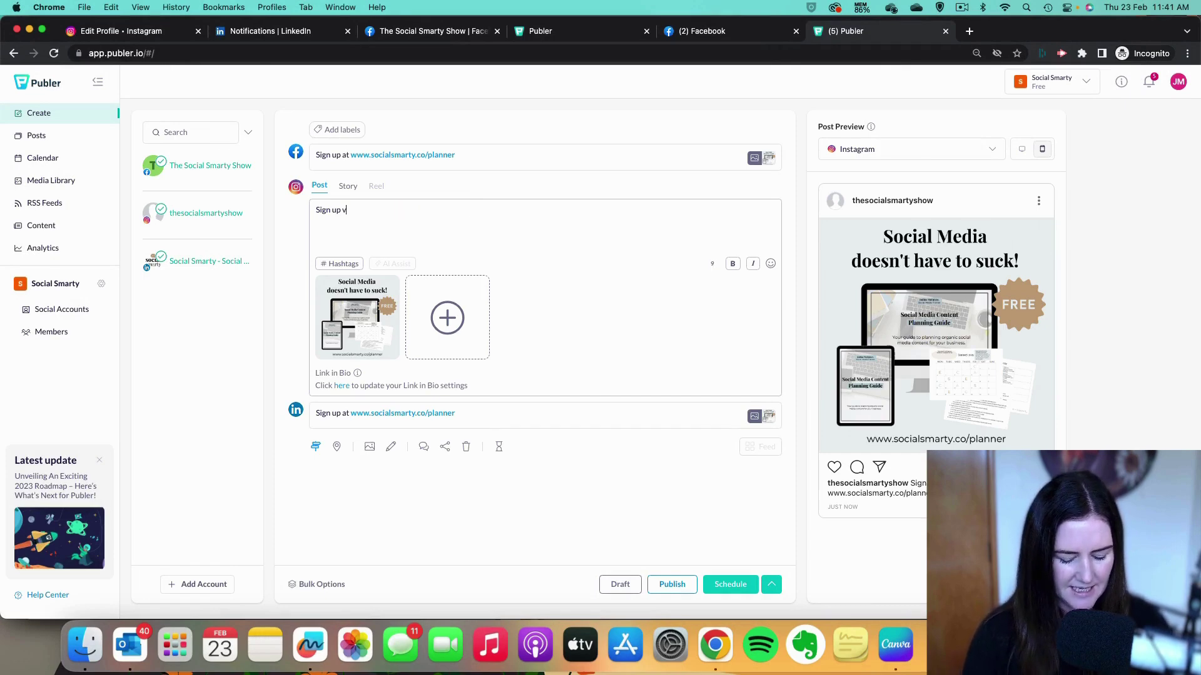
text(the link in my bio)
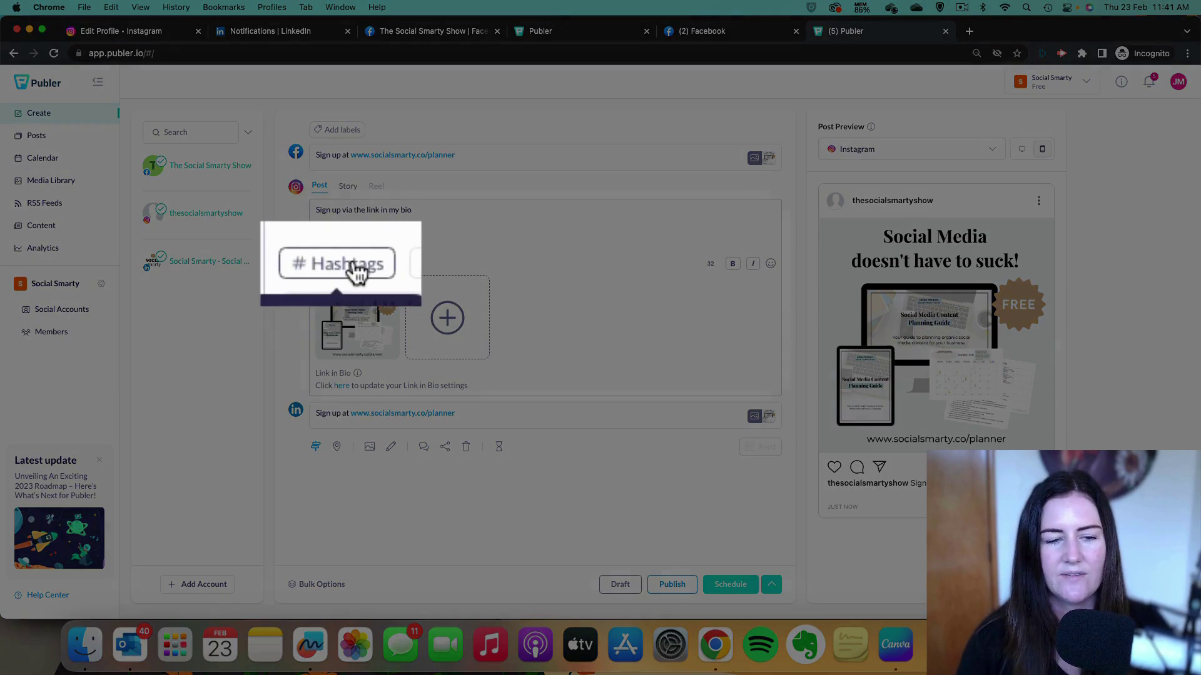
Search the hashtag suggestions for the keyword #socialmedia.
click(344, 263)
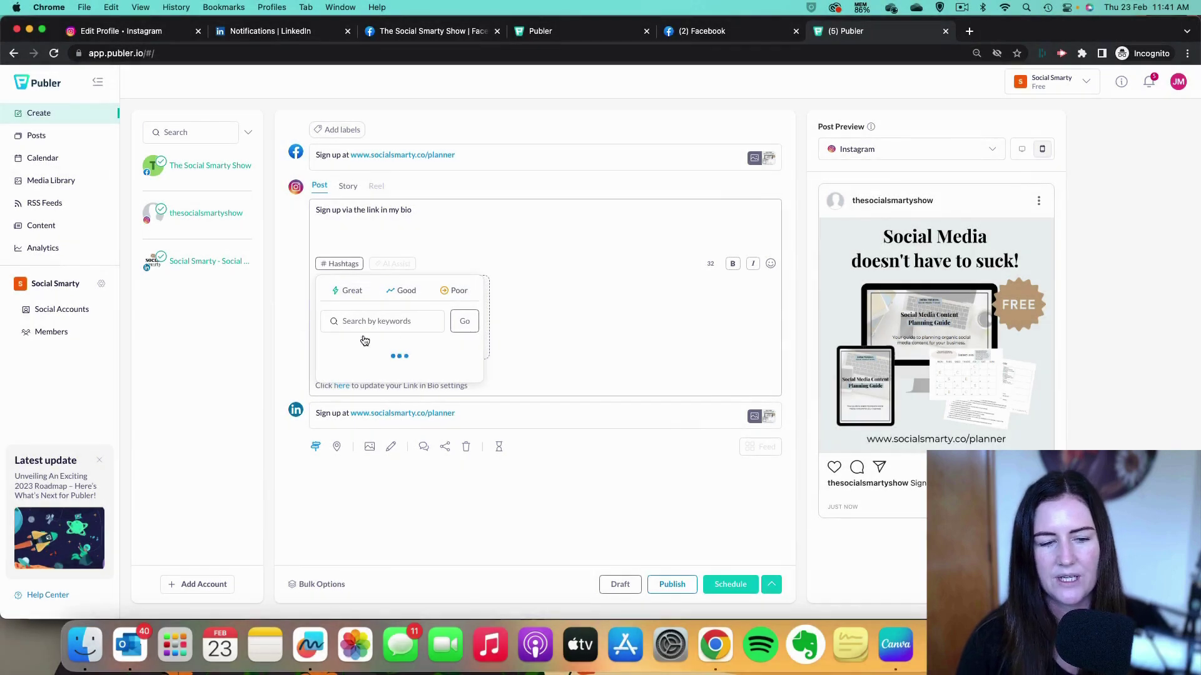
click(395, 319)
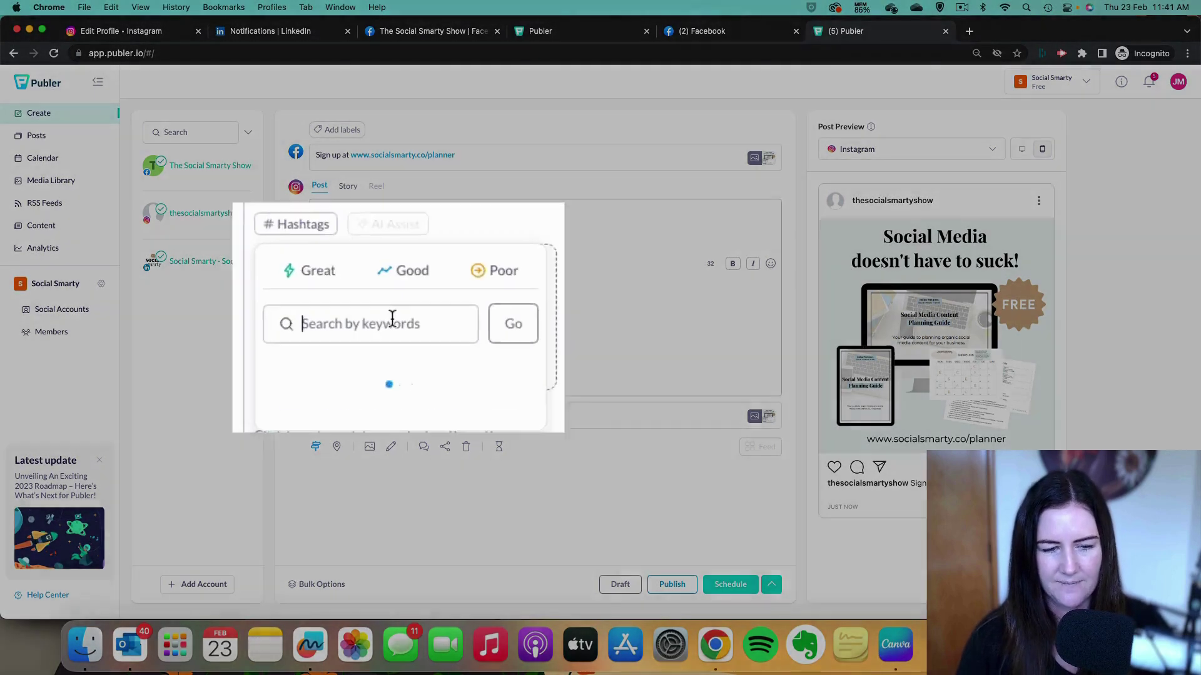
text(#socia)
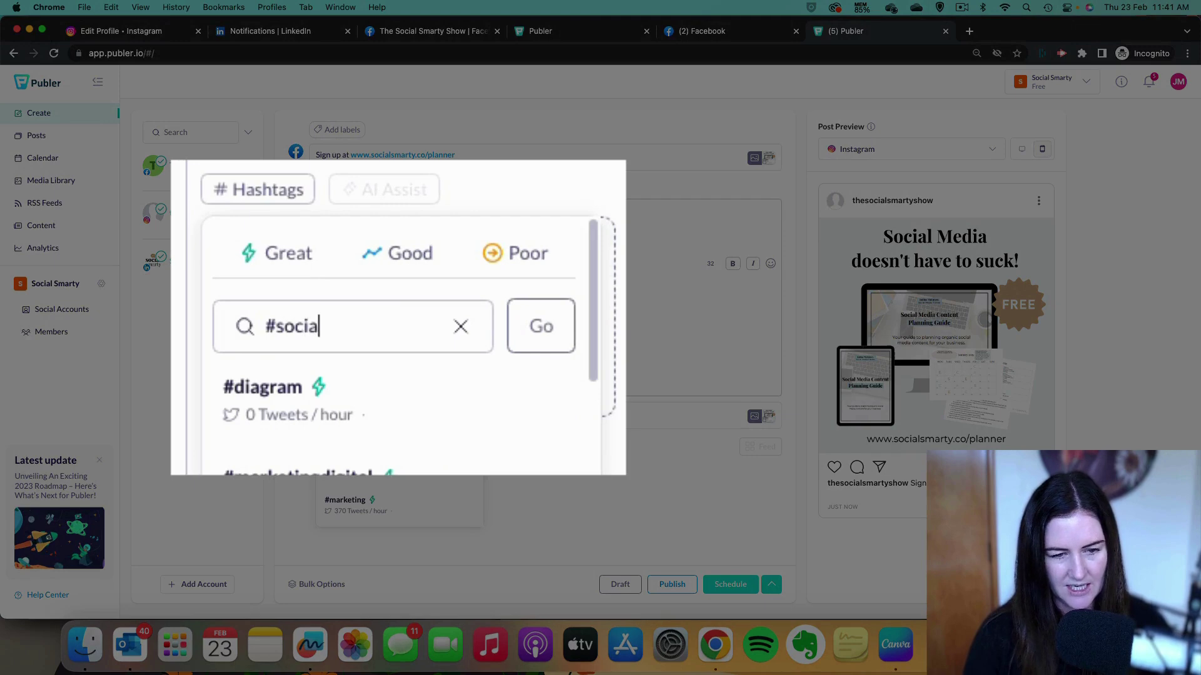
text(lsmarty)
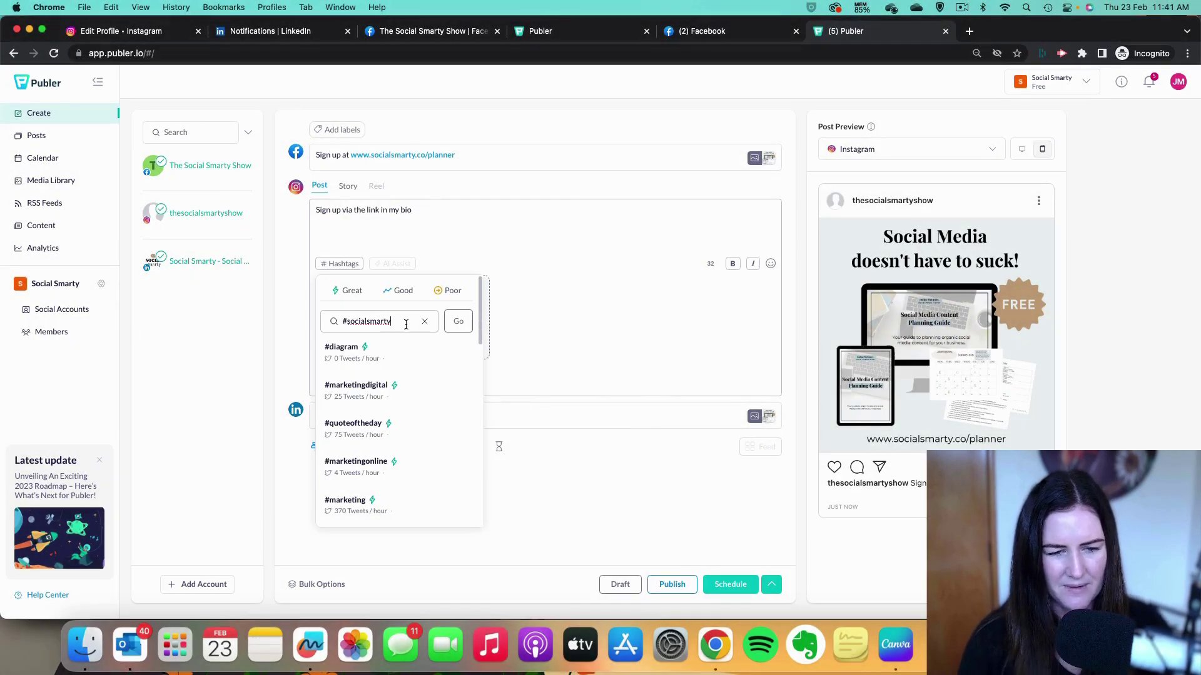
key(BackSpace)
key(BackSpace)
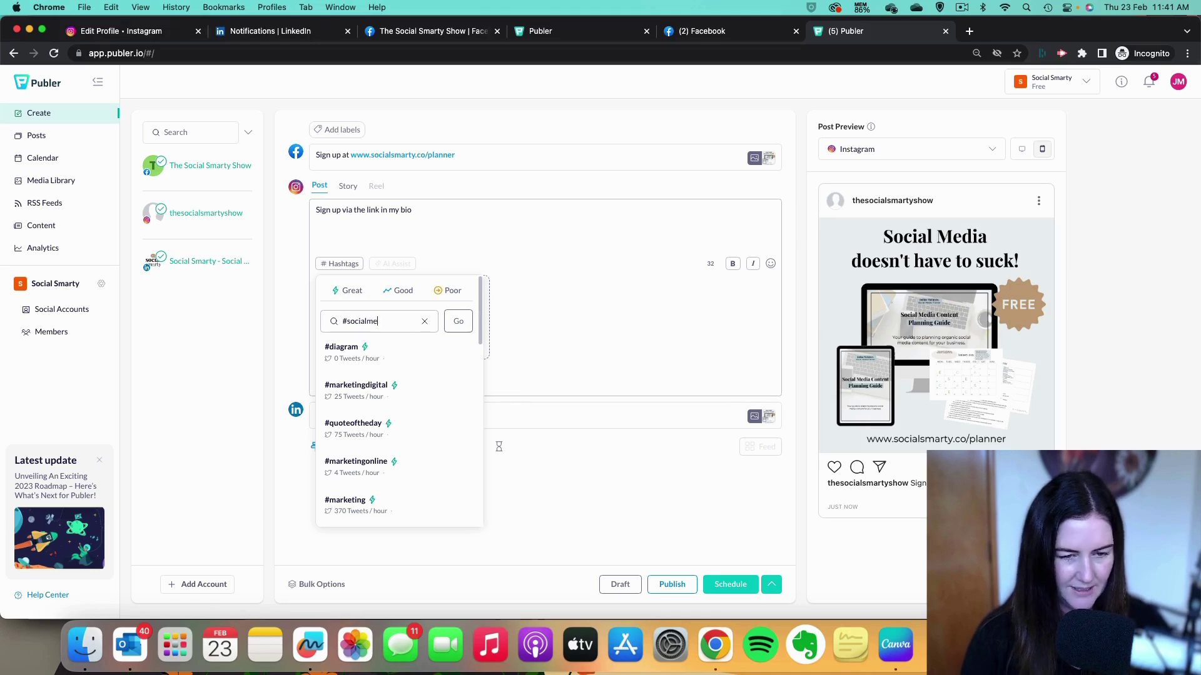
click(454, 322)
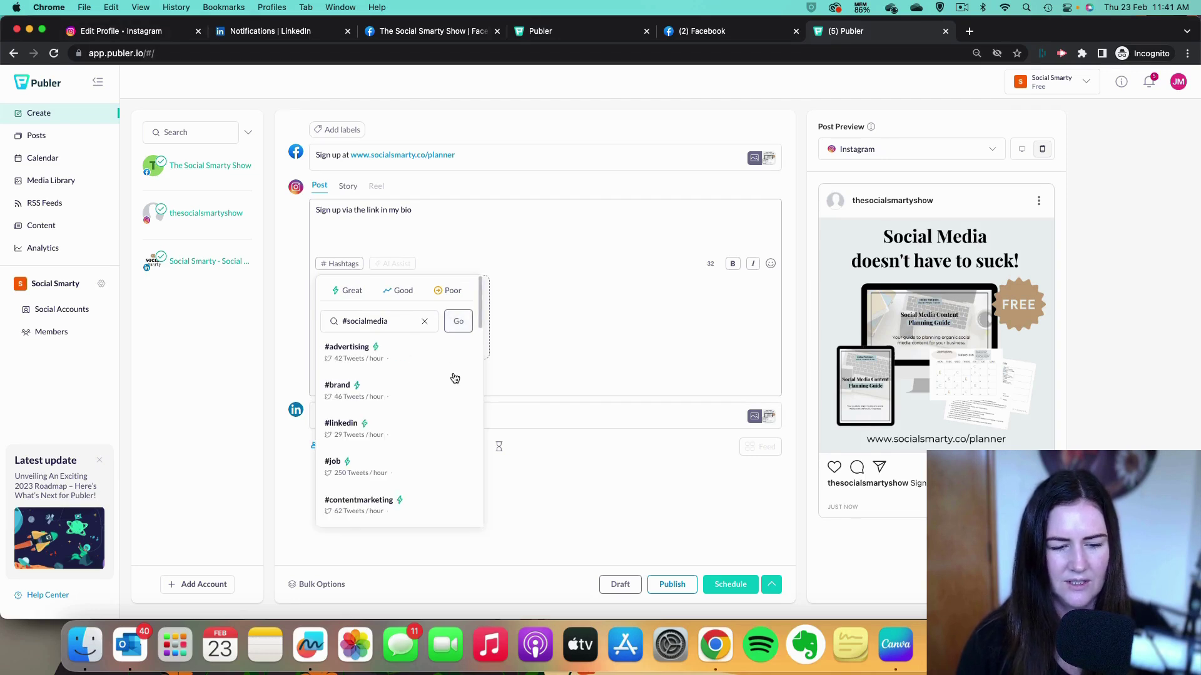
Add #socialmediamarketing and #socialmedia to the Instagram caption.
scroll(453, 380, down, 5)
scroll(453, 379, down, 10)
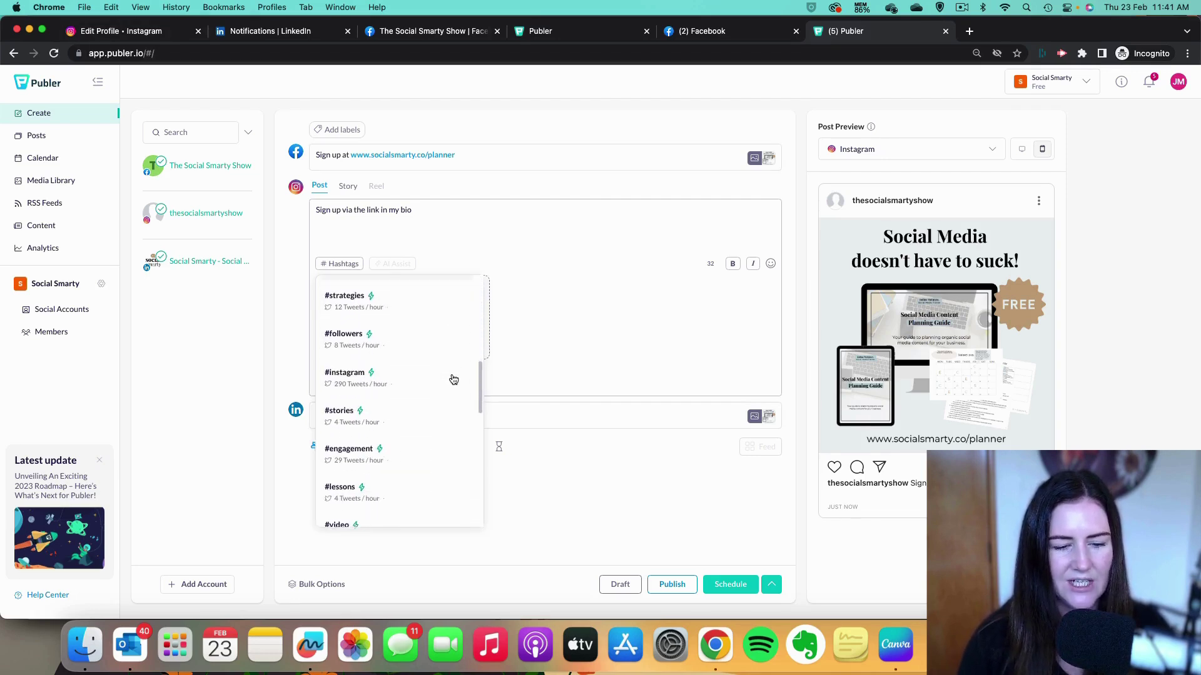
scroll(454, 380, down, 1)
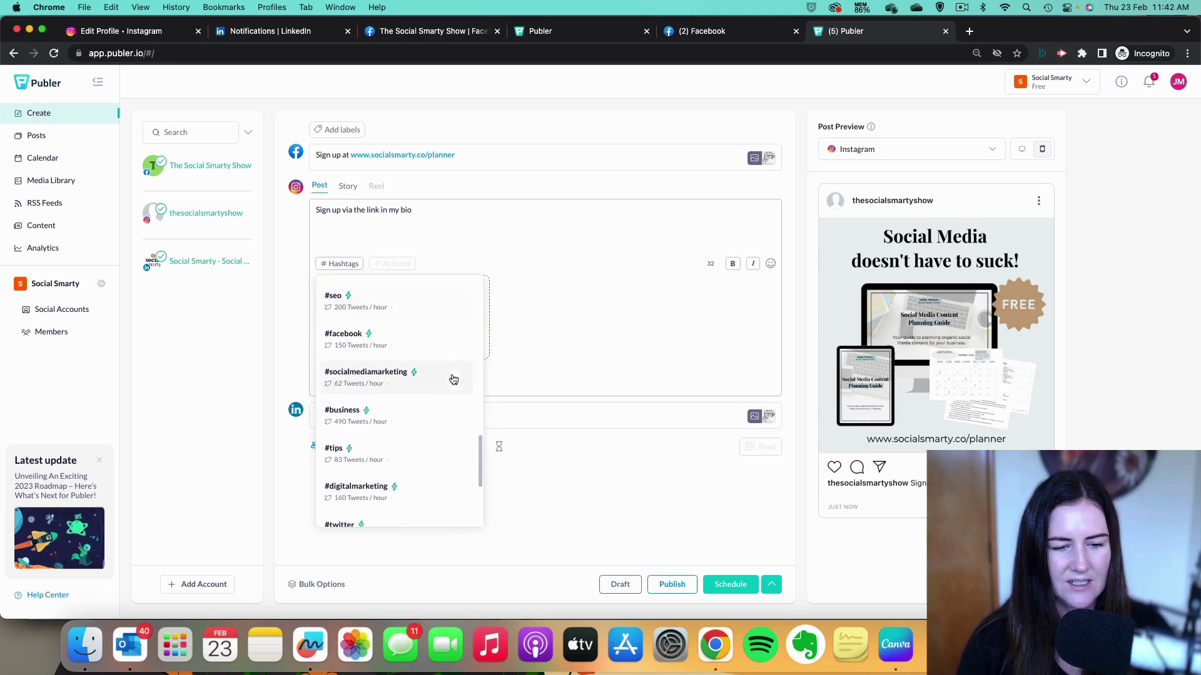
click(357, 380)
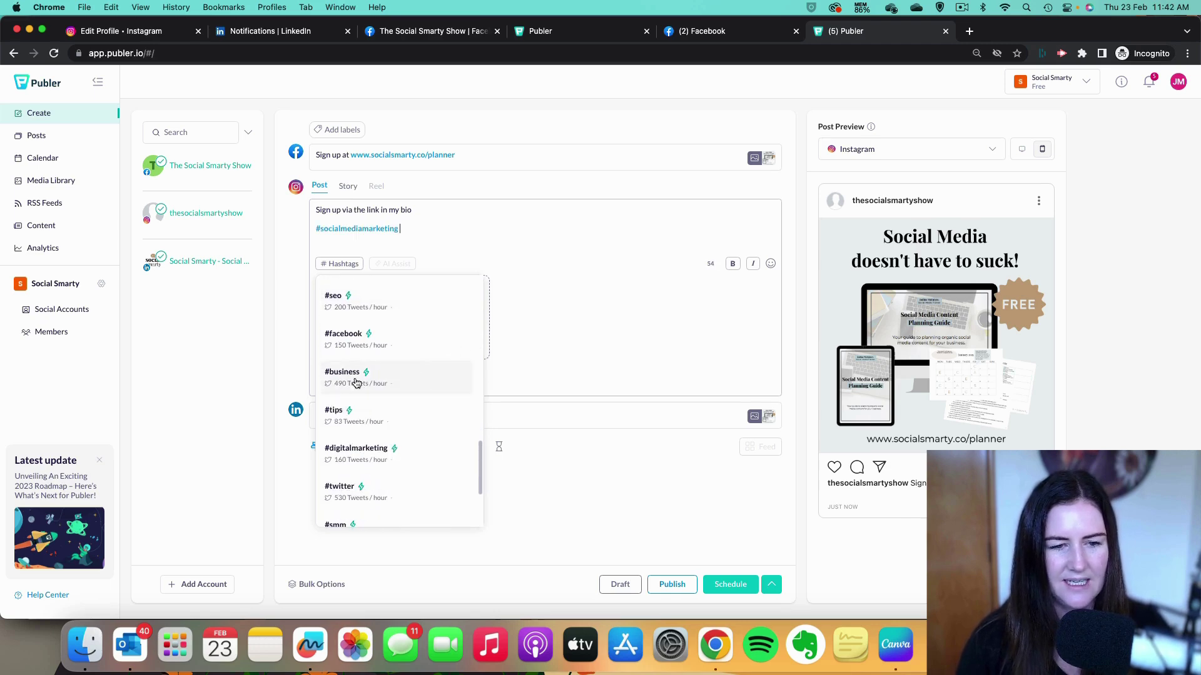
click(430, 230)
text(#socialmedia)
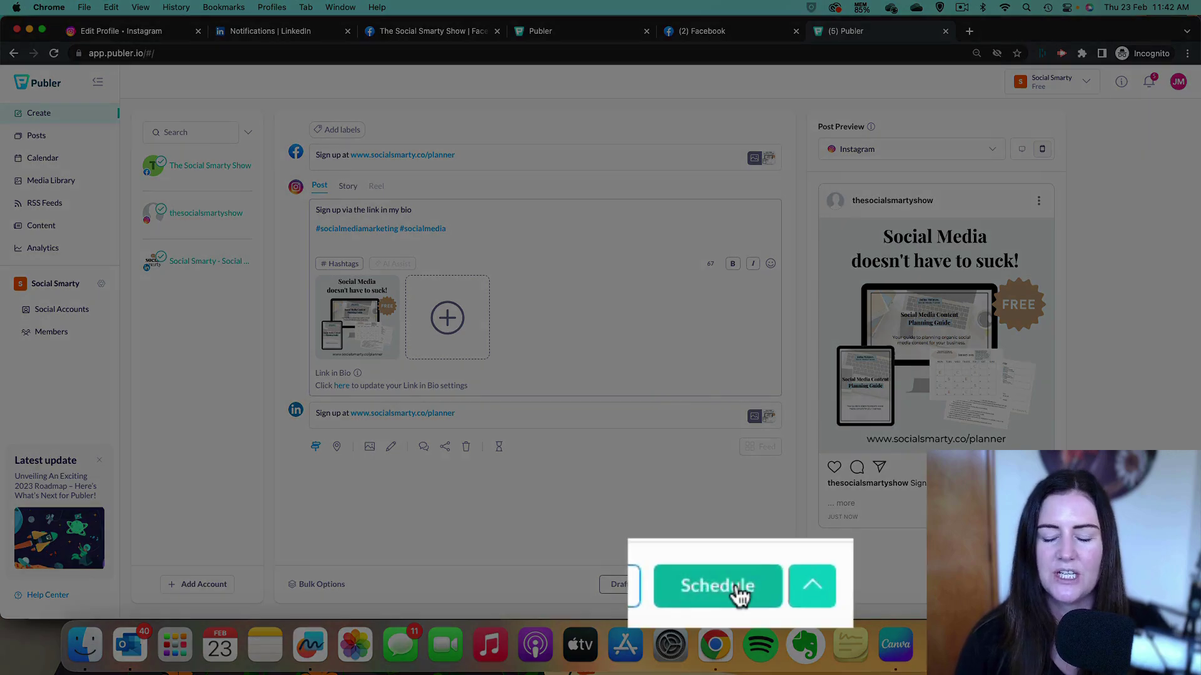
Schedule the post for Thursday 2 March at 07:47.
click(737, 586)
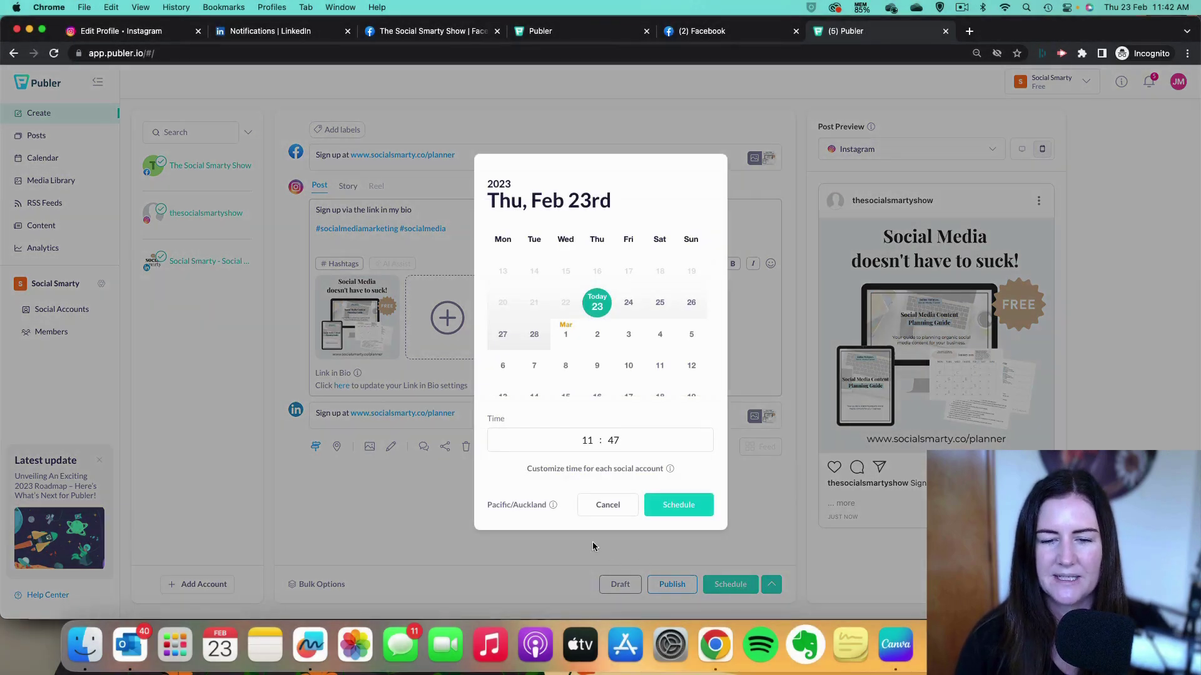
click(596, 338)
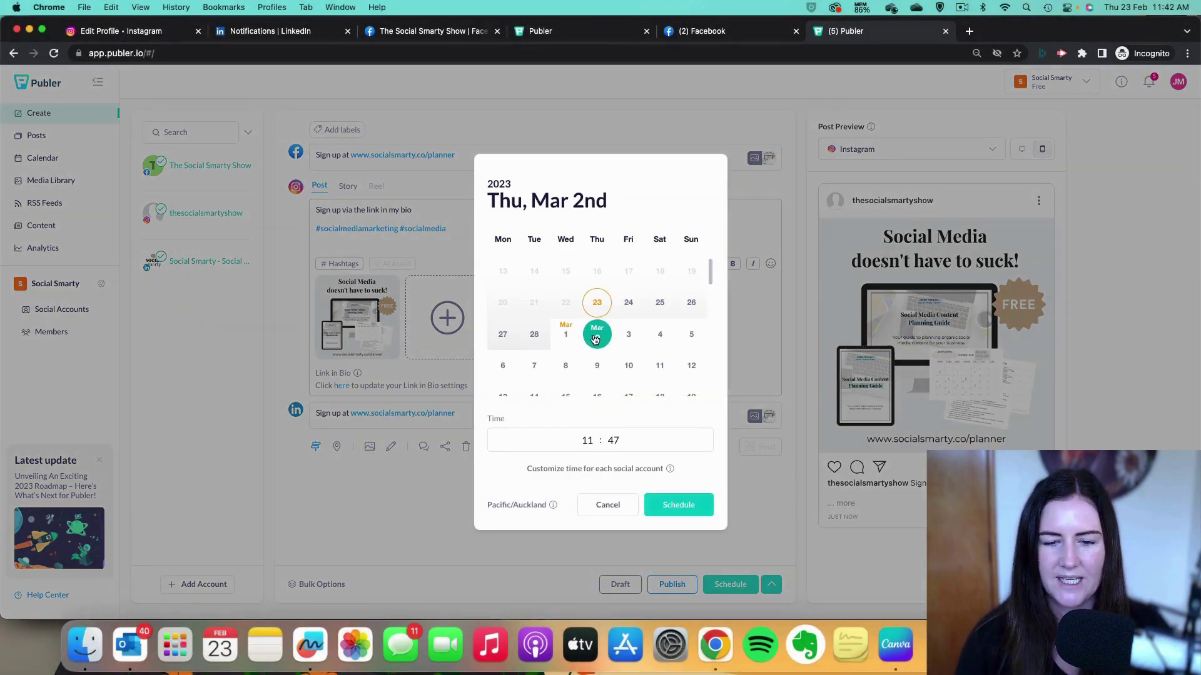
click(588, 440)
text(07)
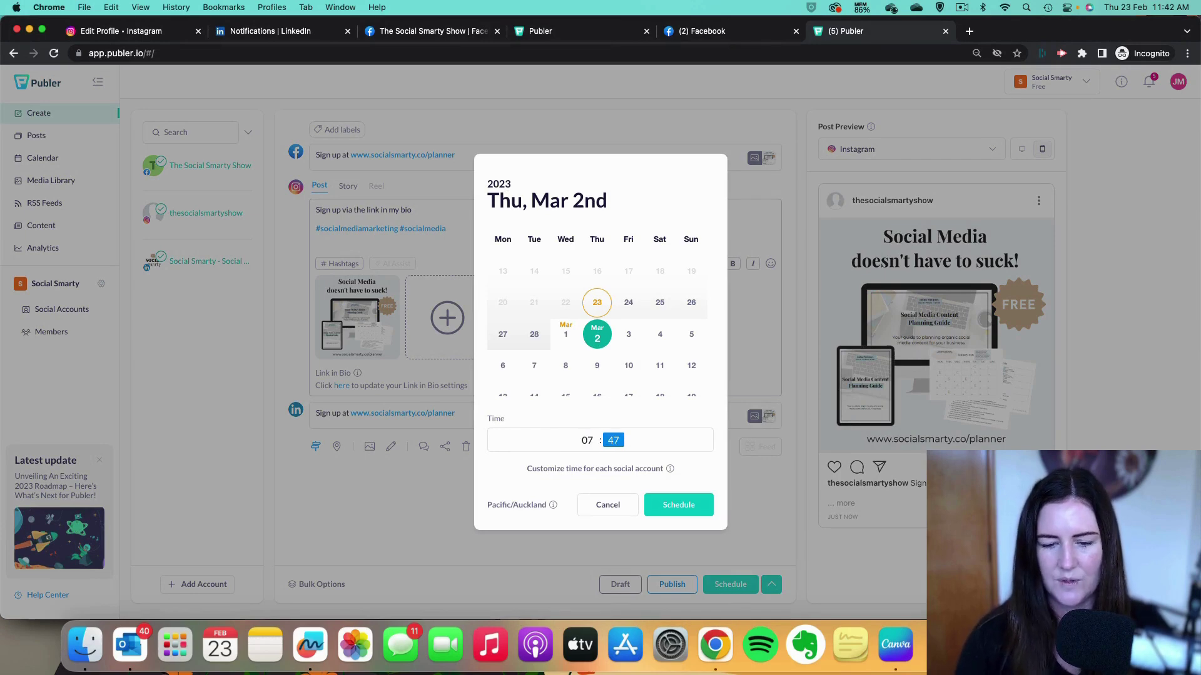
click(678, 505)
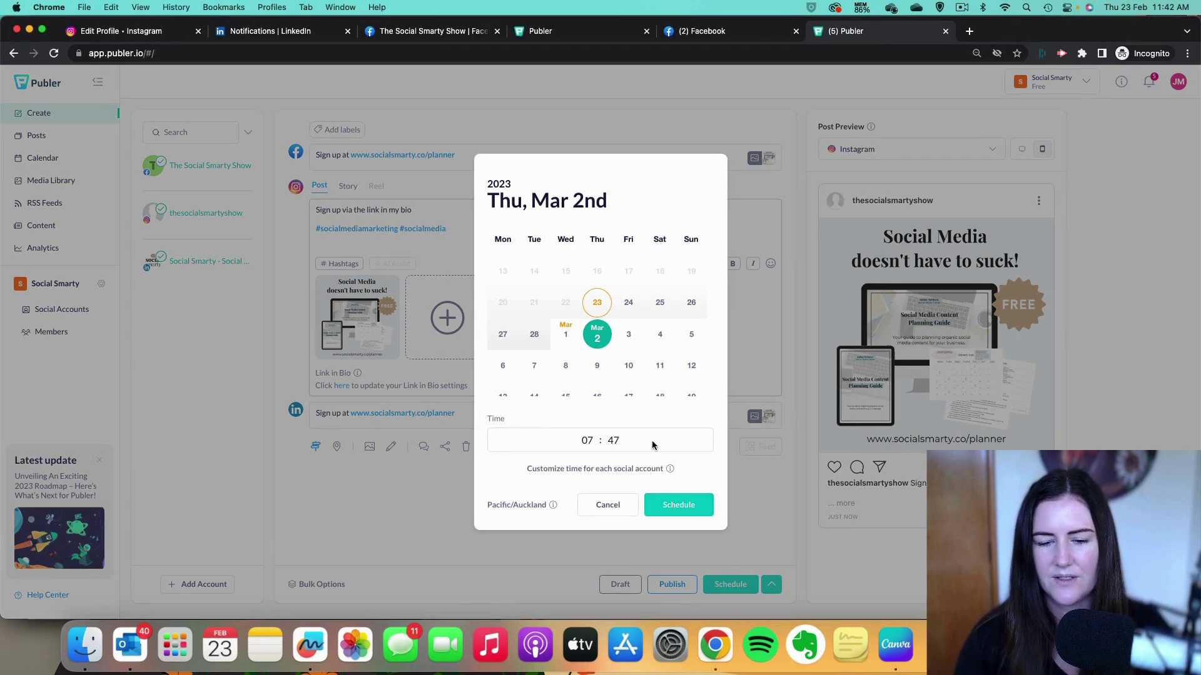
click(680, 506)
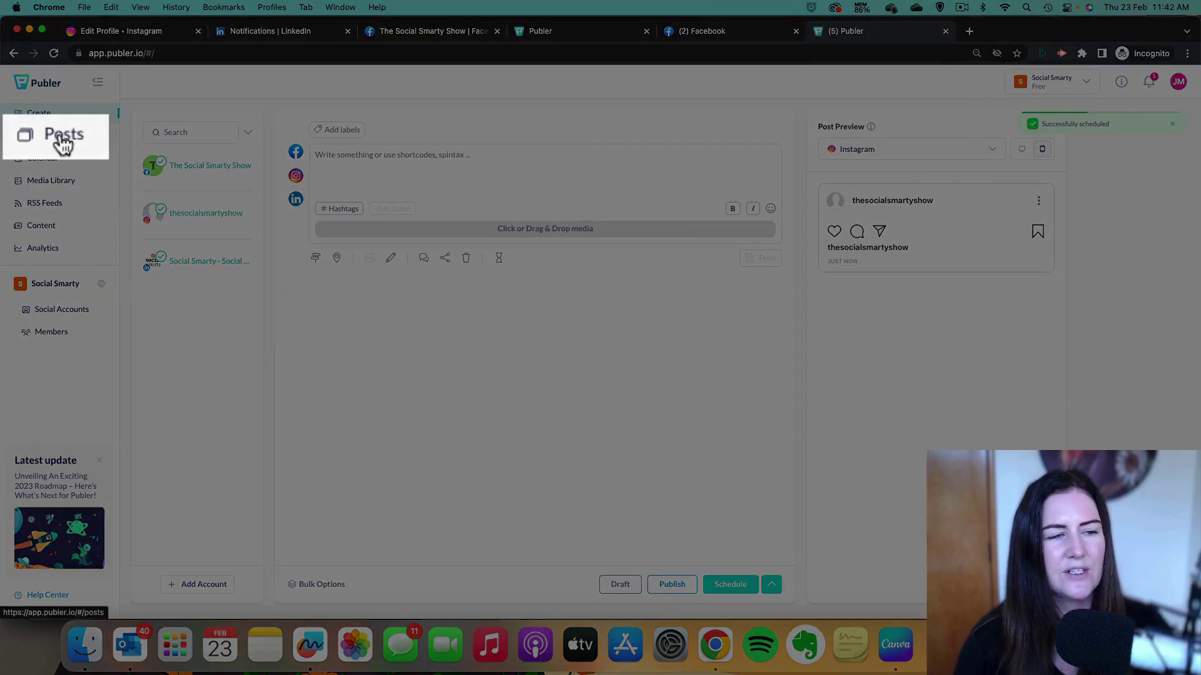
Filter the Posts list to Scheduled, review the three 2 March posts, then view the Calendar.
click(36, 135)
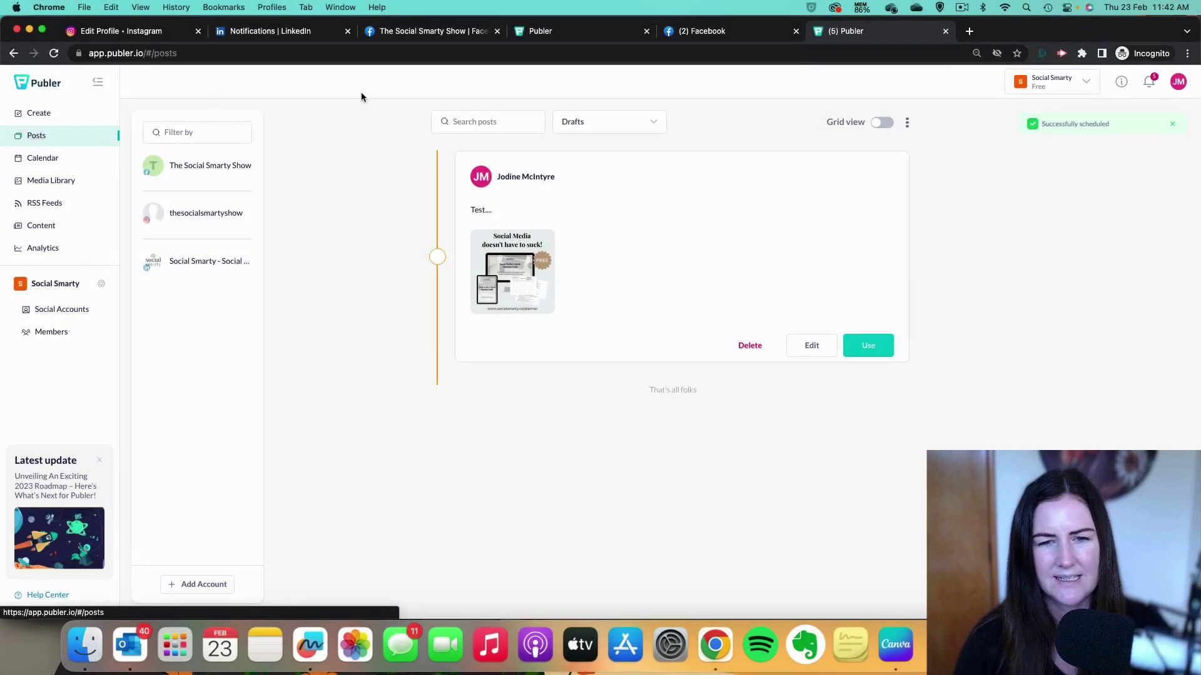
click(639, 119)
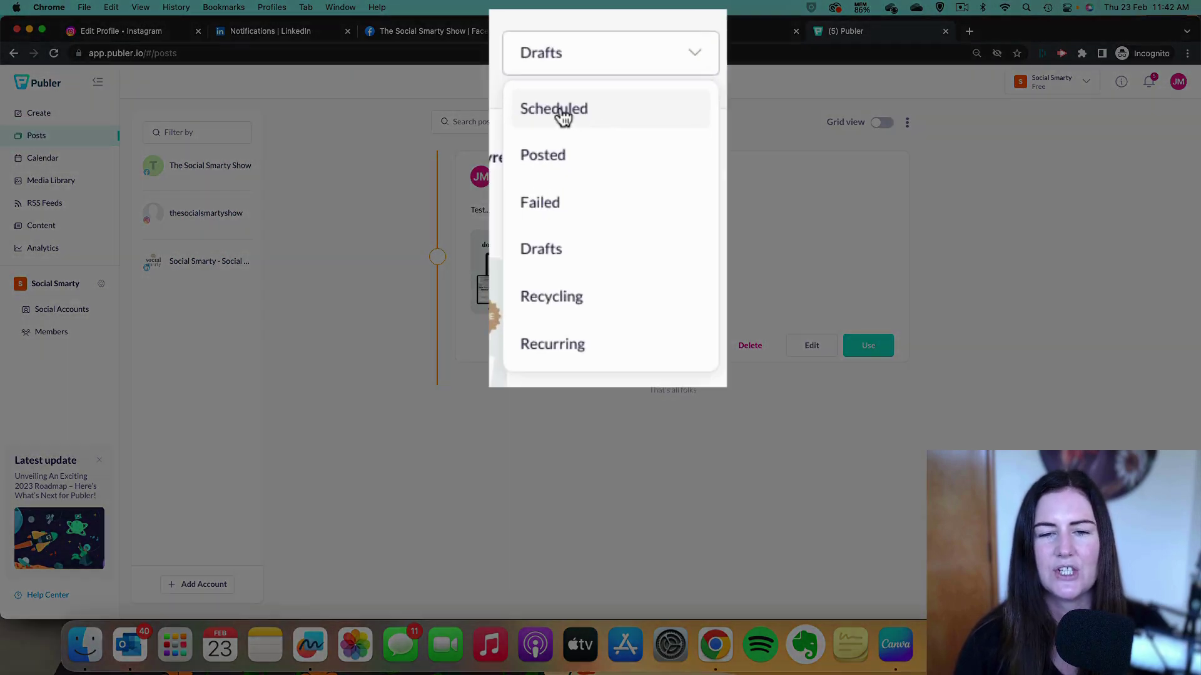
click(583, 150)
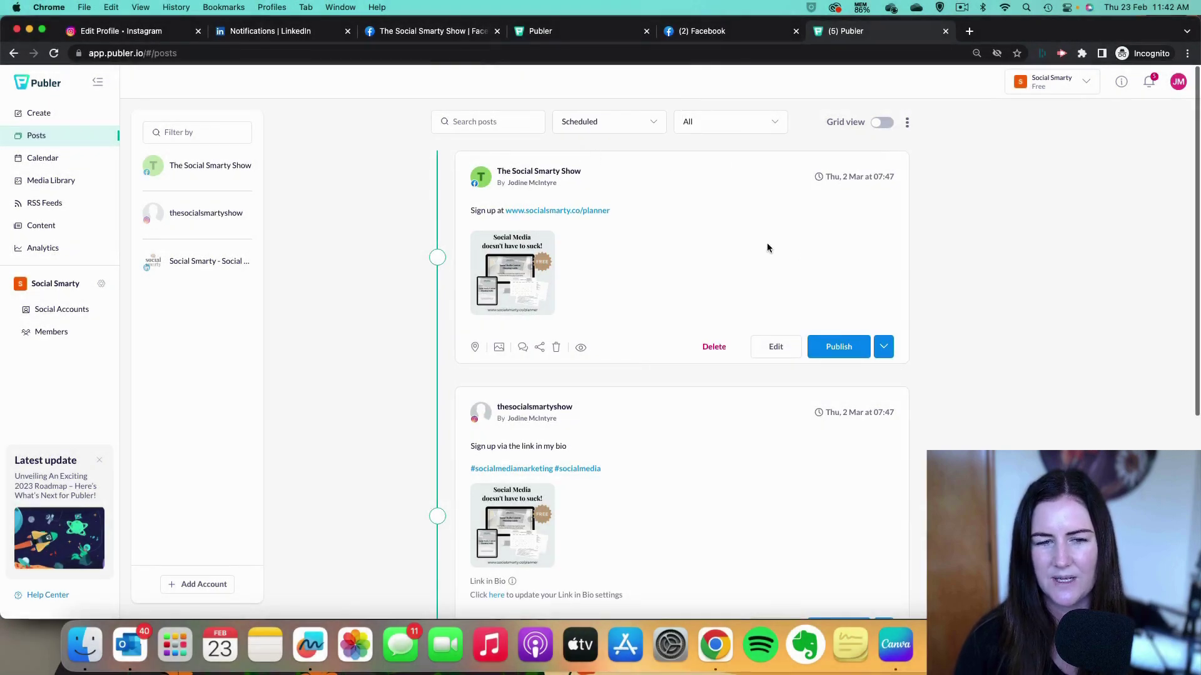
scroll(768, 247, down, 5)
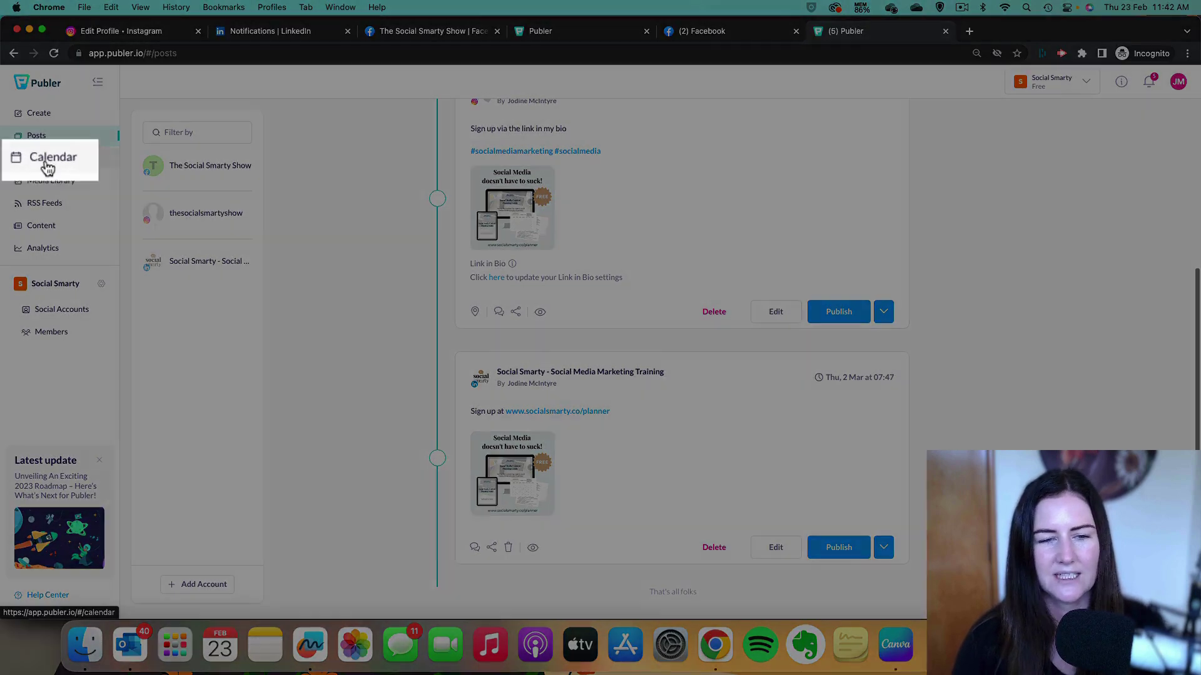
click(41, 161)
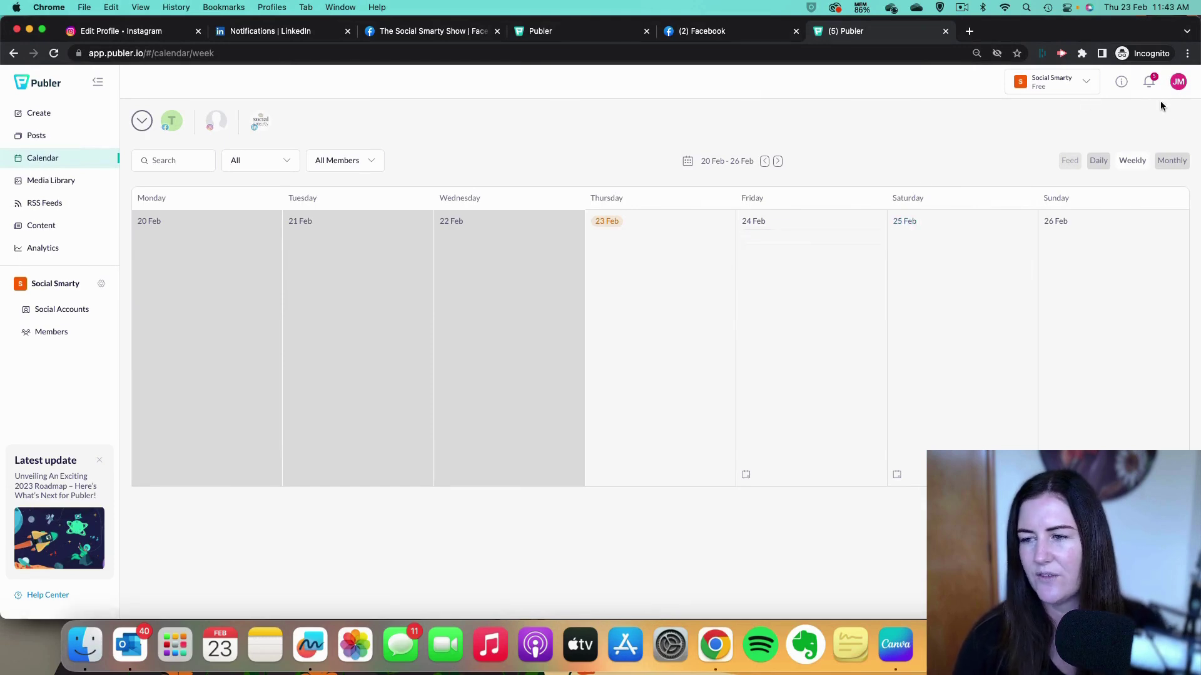
In the monthly calendar, move the Instagram post to 3 March and preview the LinkedIn post.
click(1181, 164)
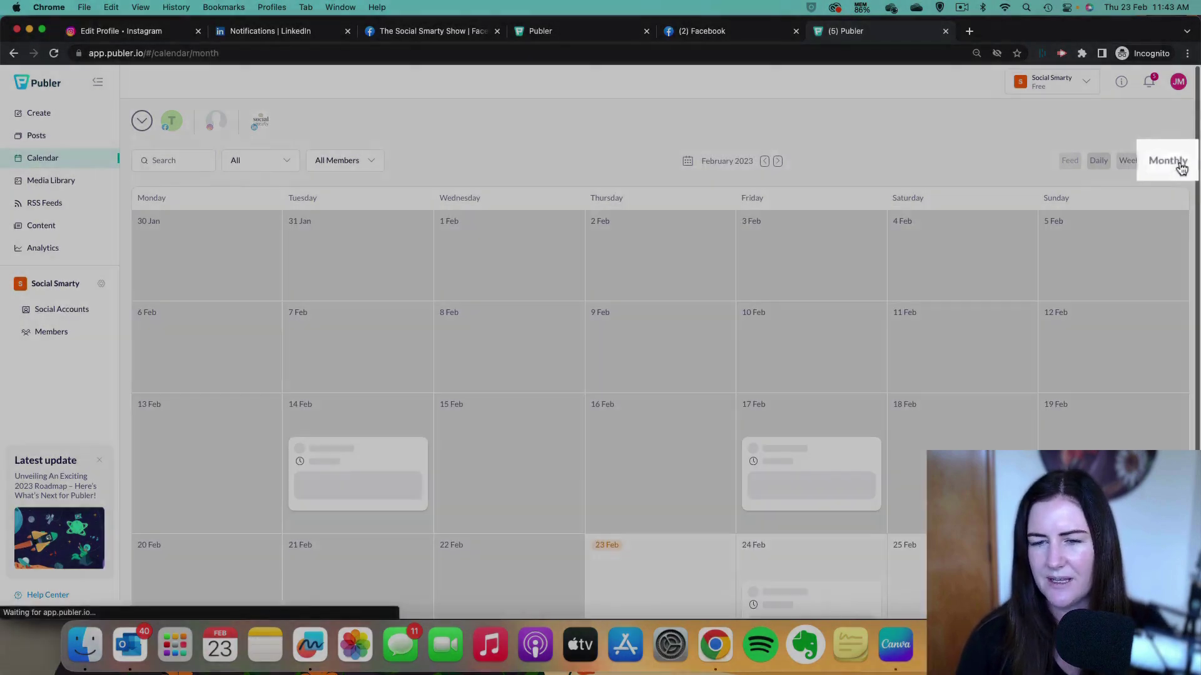
scroll(974, 274, down, 5)
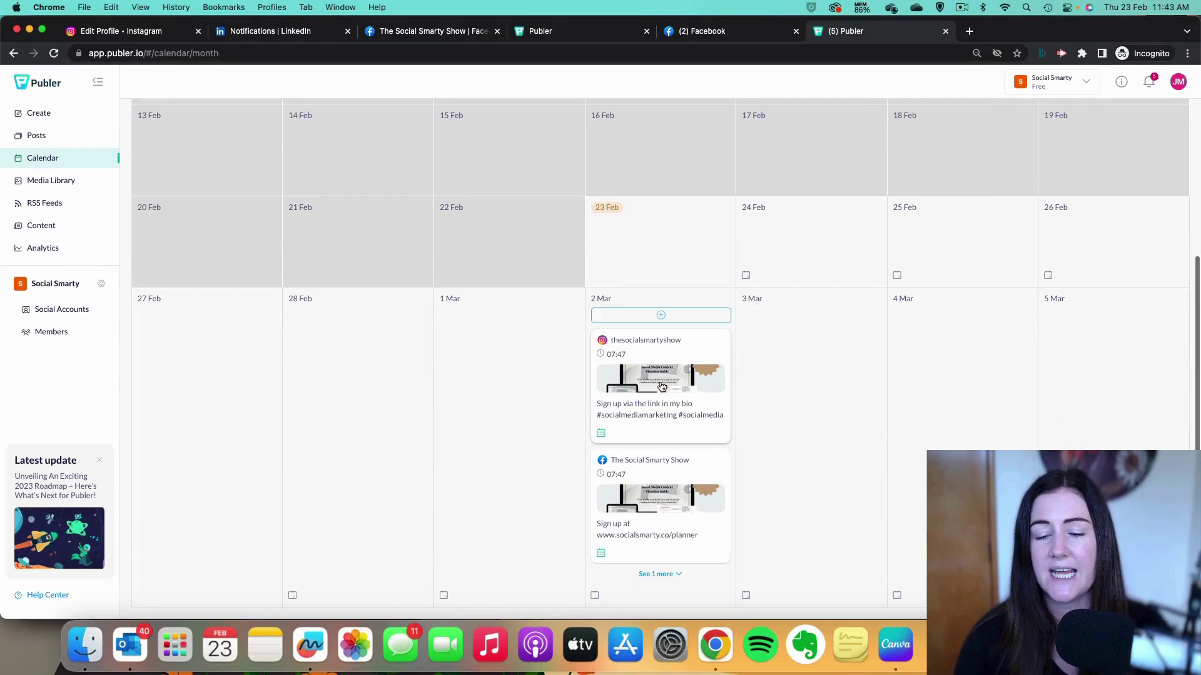
drag(665, 372, 833, 480)
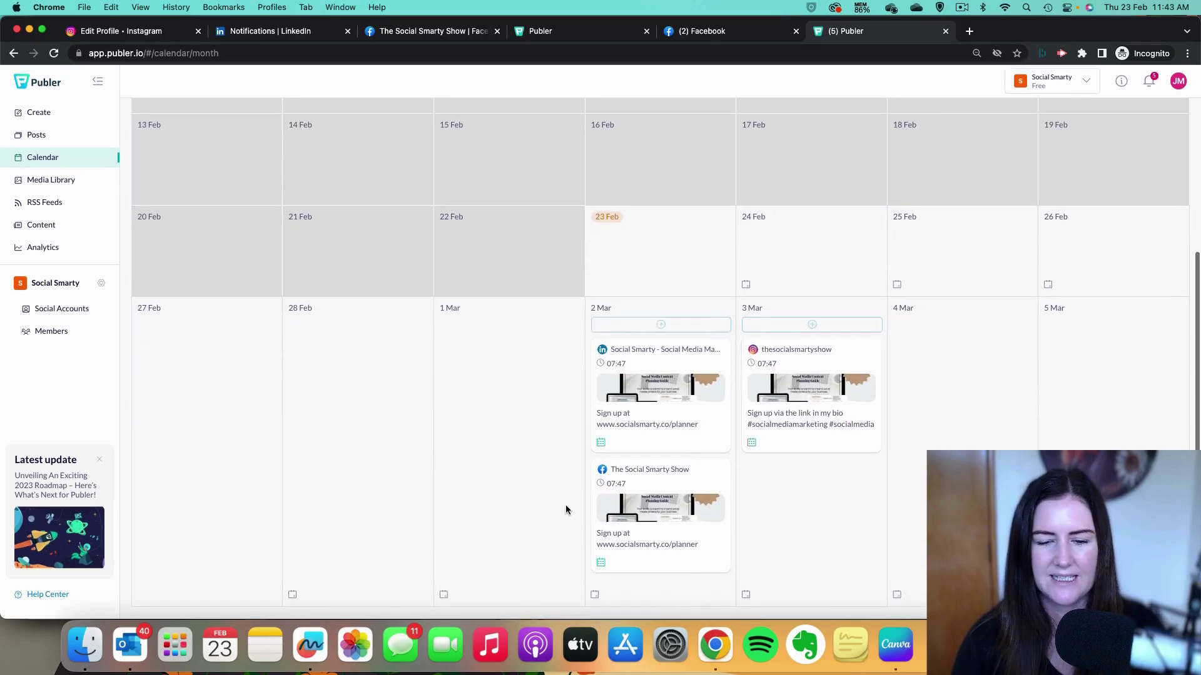
click(641, 416)
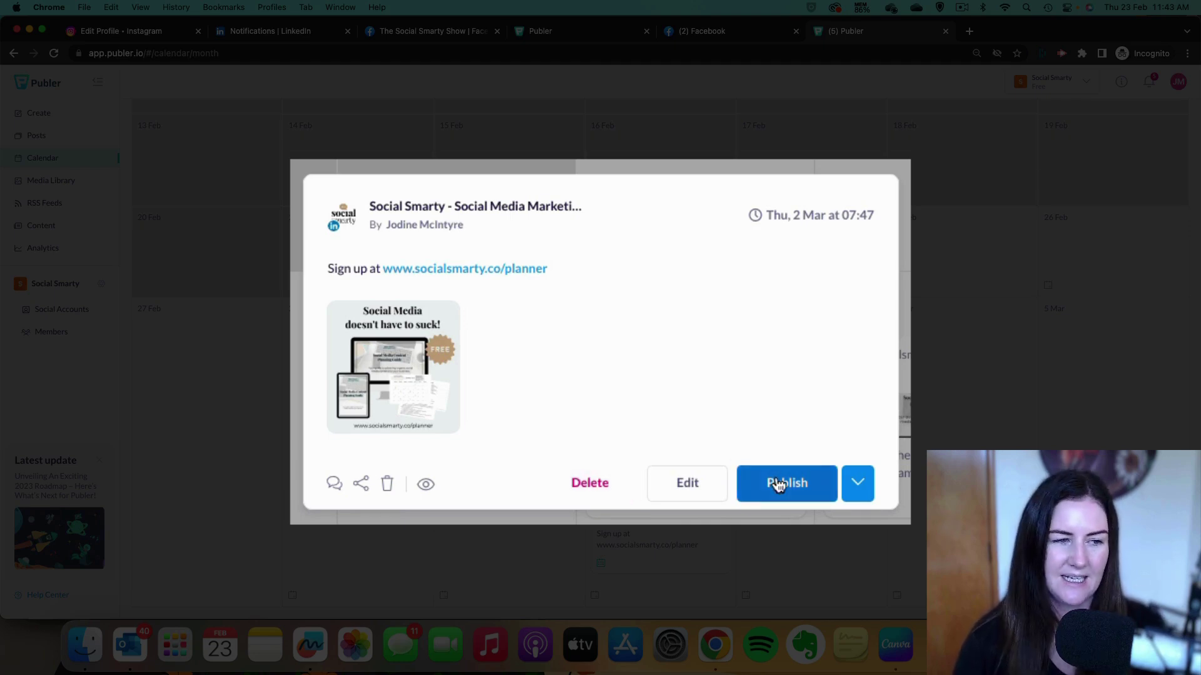
Close the LinkedIn post preview.
click(925, 399)
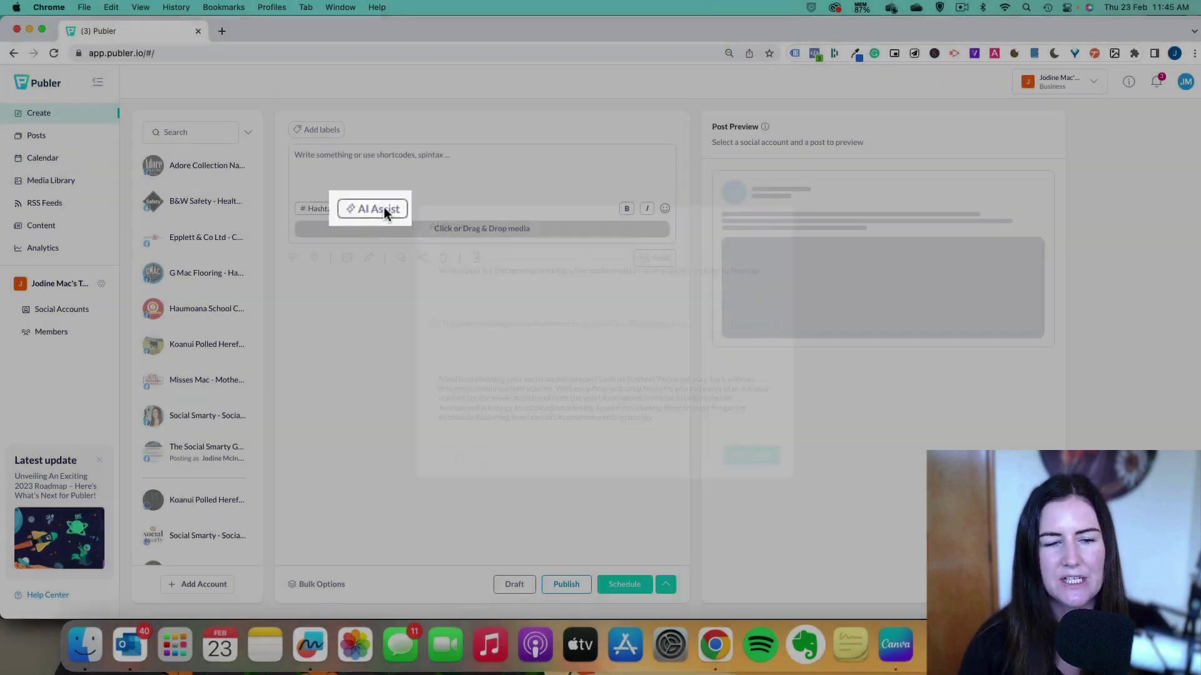
Generate an AI Assist caption with hashtags for the free content planner and add it.
click(379, 208)
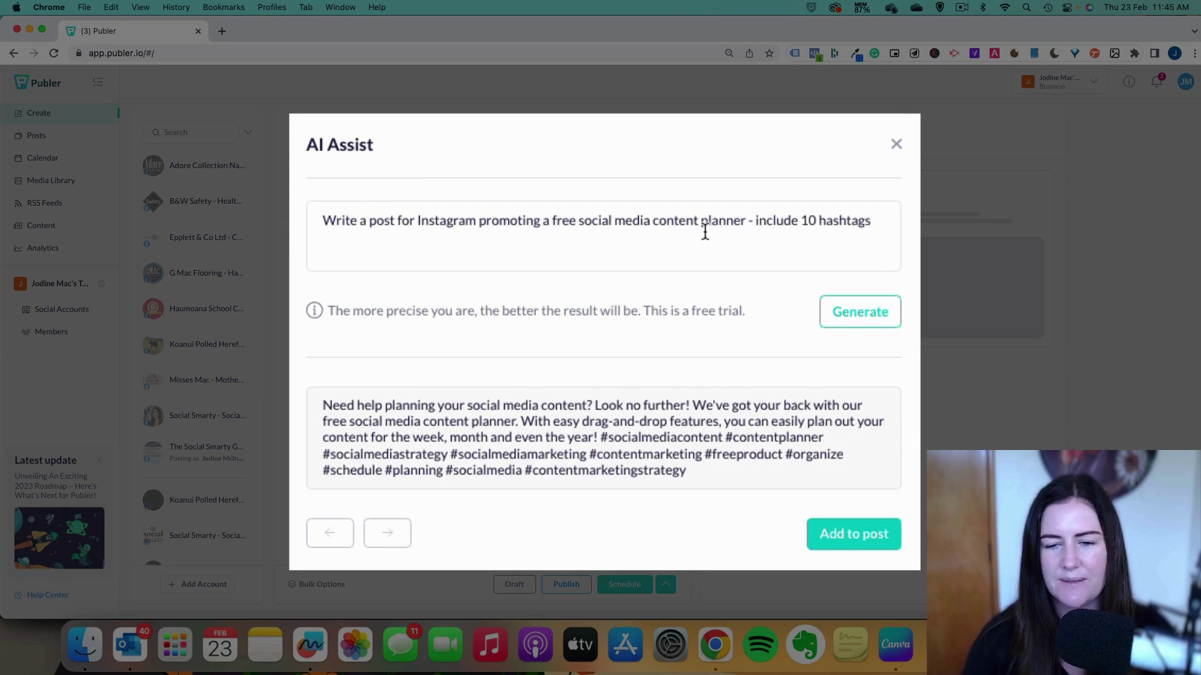
click(884, 321)
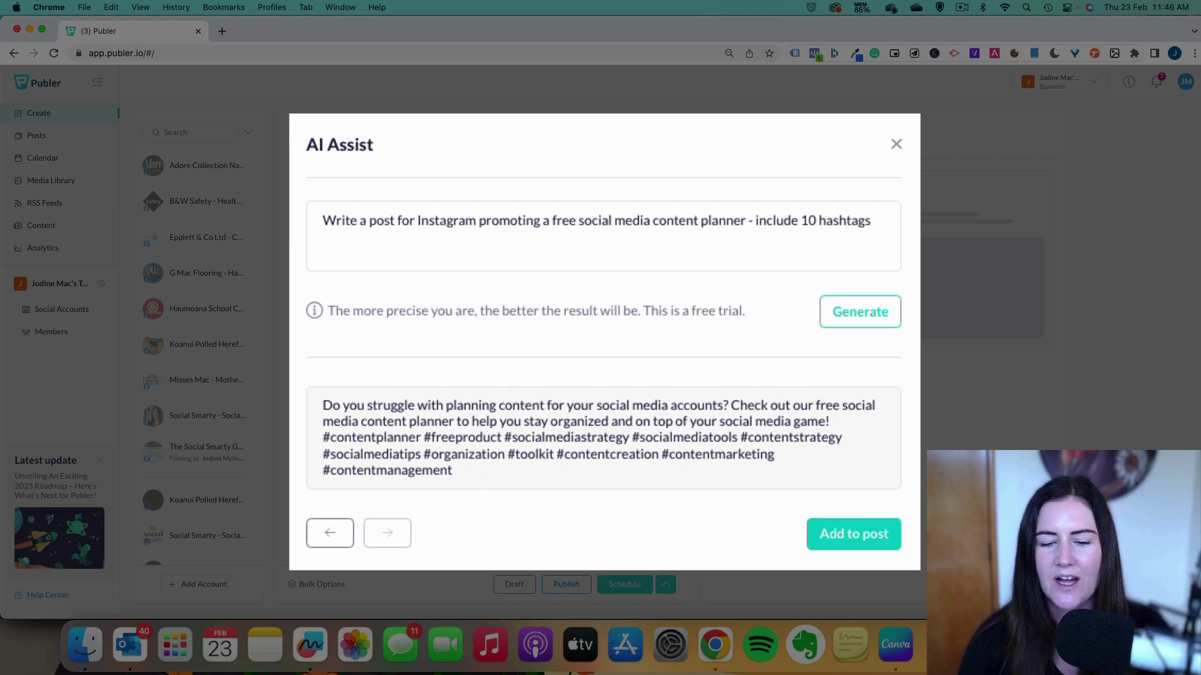
click(871, 547)
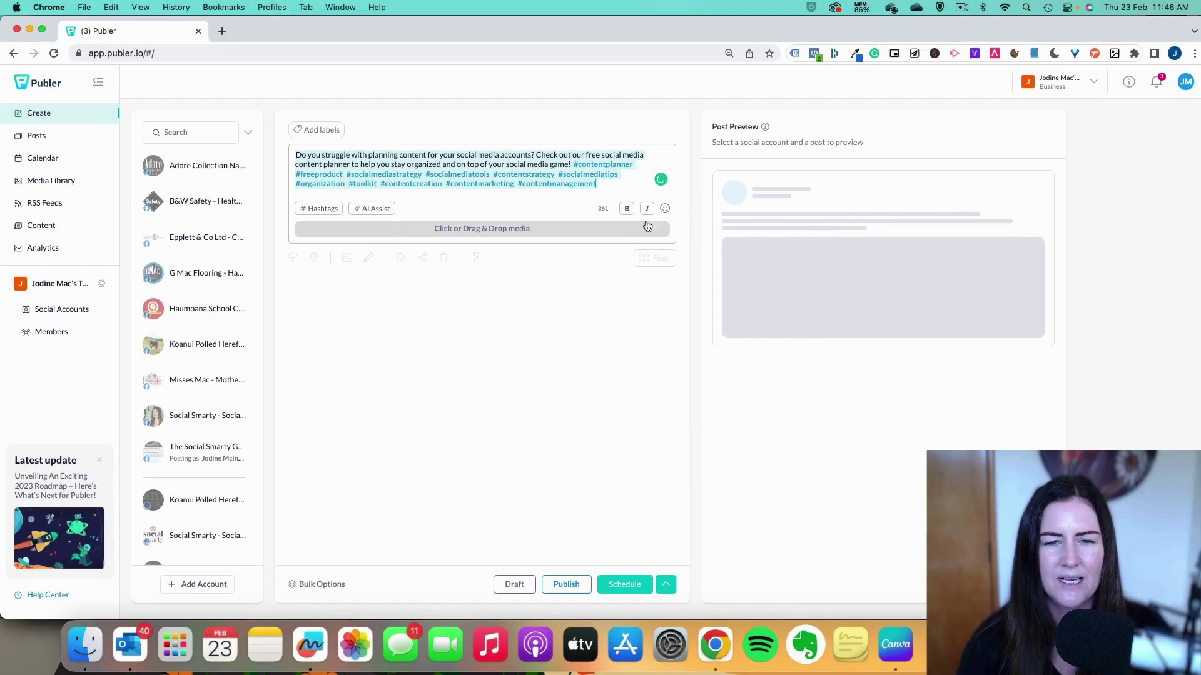
Add paragraph breaks after 'accounts?' and 'game!' so the hashtags sit on their own line.
click(536, 156)
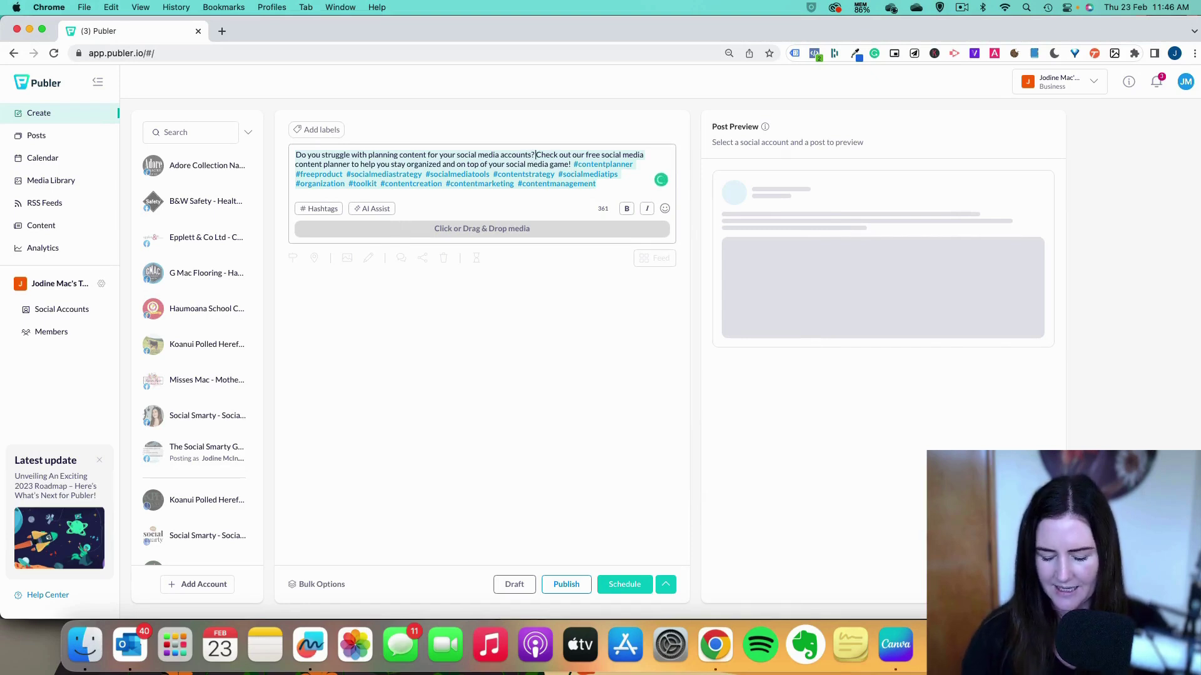
key(Return)
key(Return)
click(317, 183)
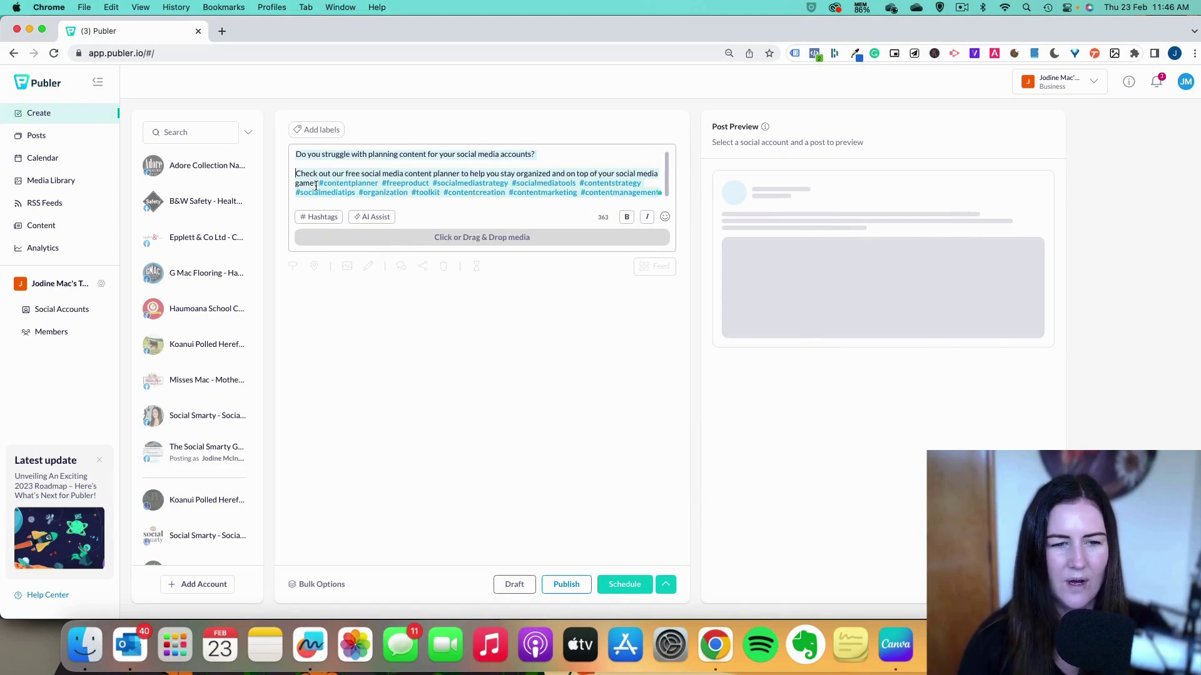
key(Return)
key(Return)
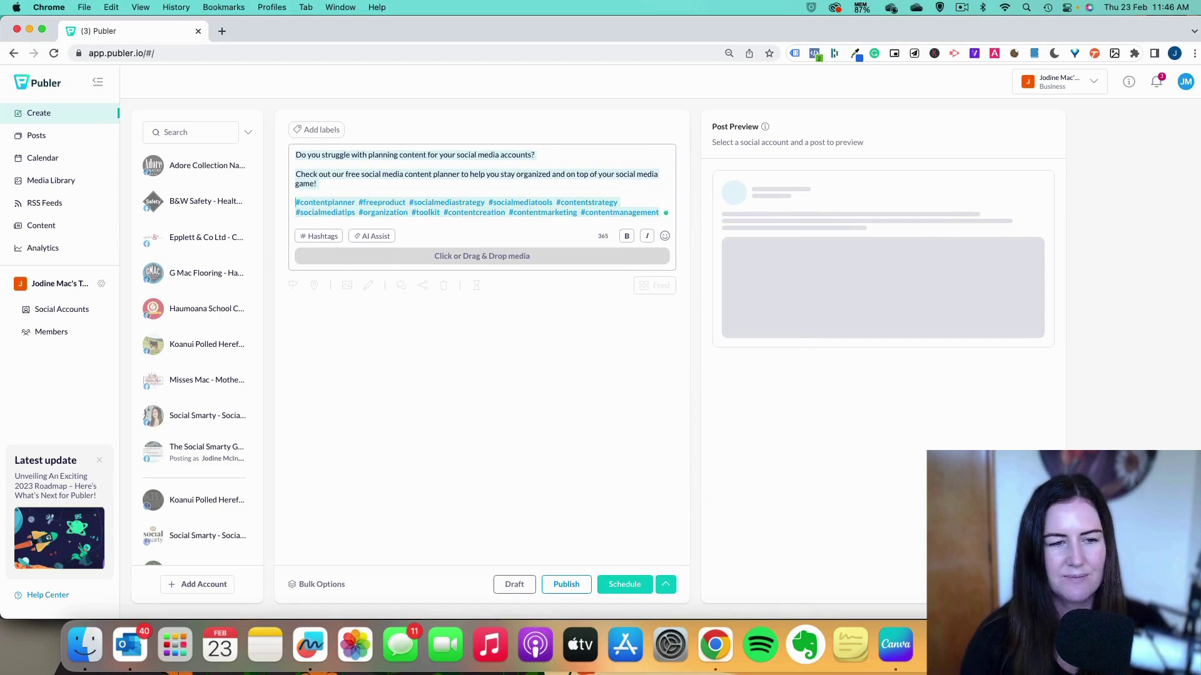
key(Return)
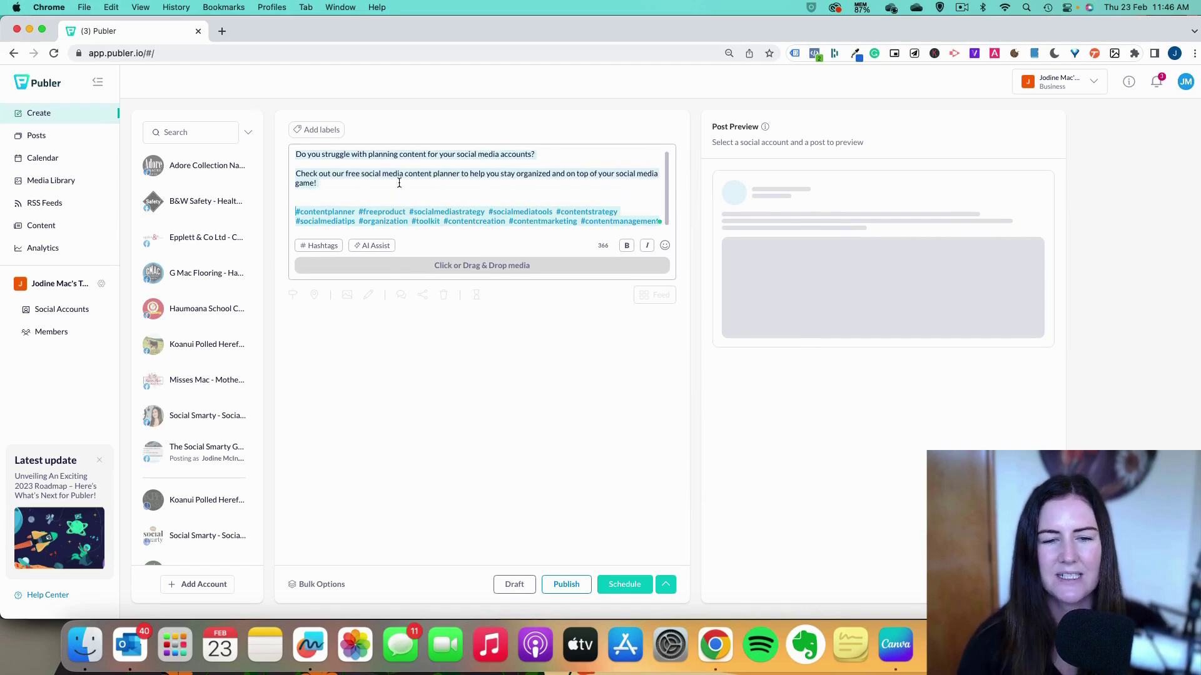
click(469, 266)
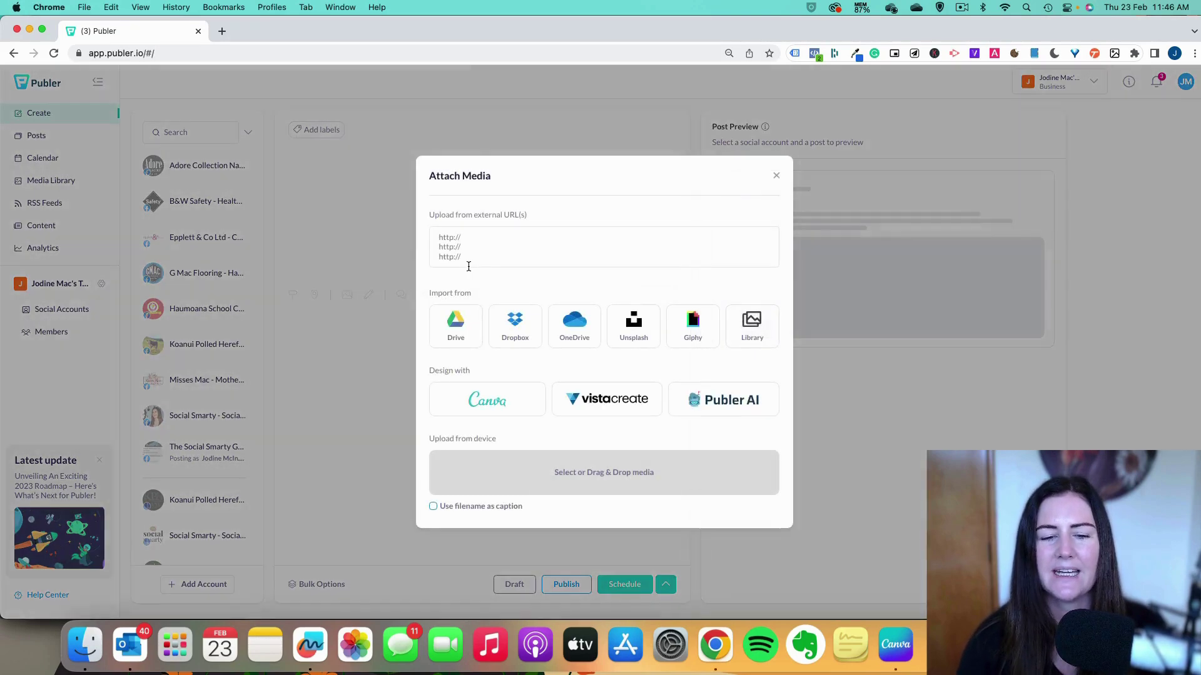
Upload the Free Social Media Content Planning Guide PNG and tick the Social Smarty Facebook page.
click(589, 472)
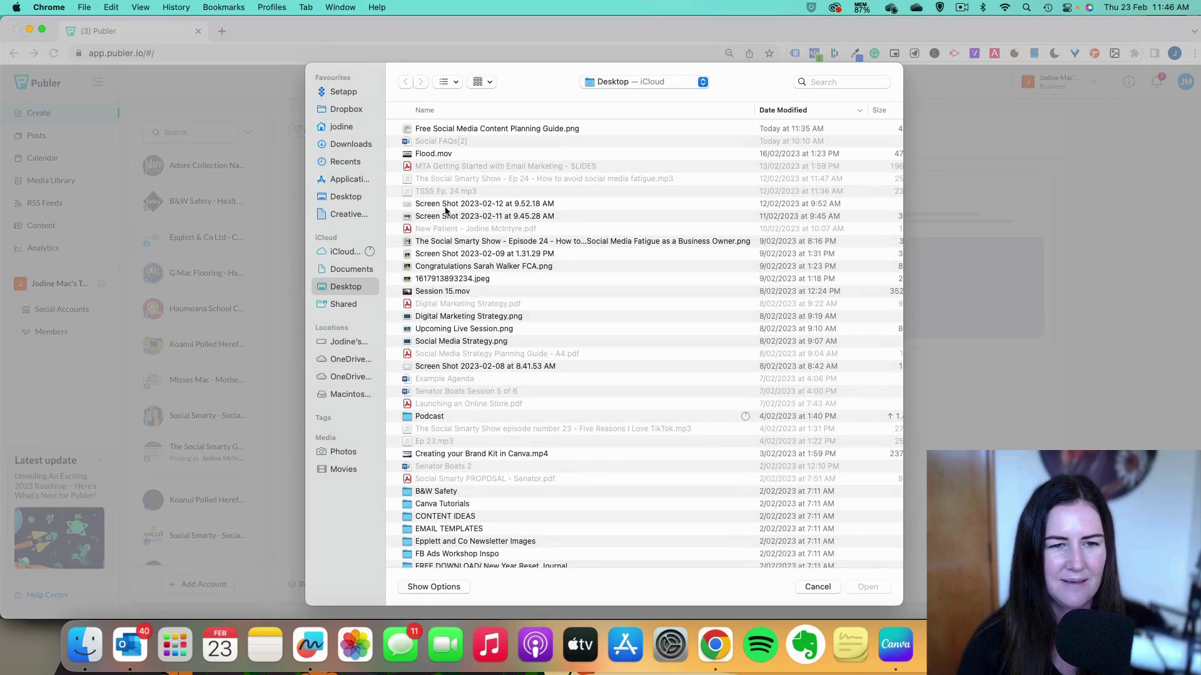
double_click(499, 129)
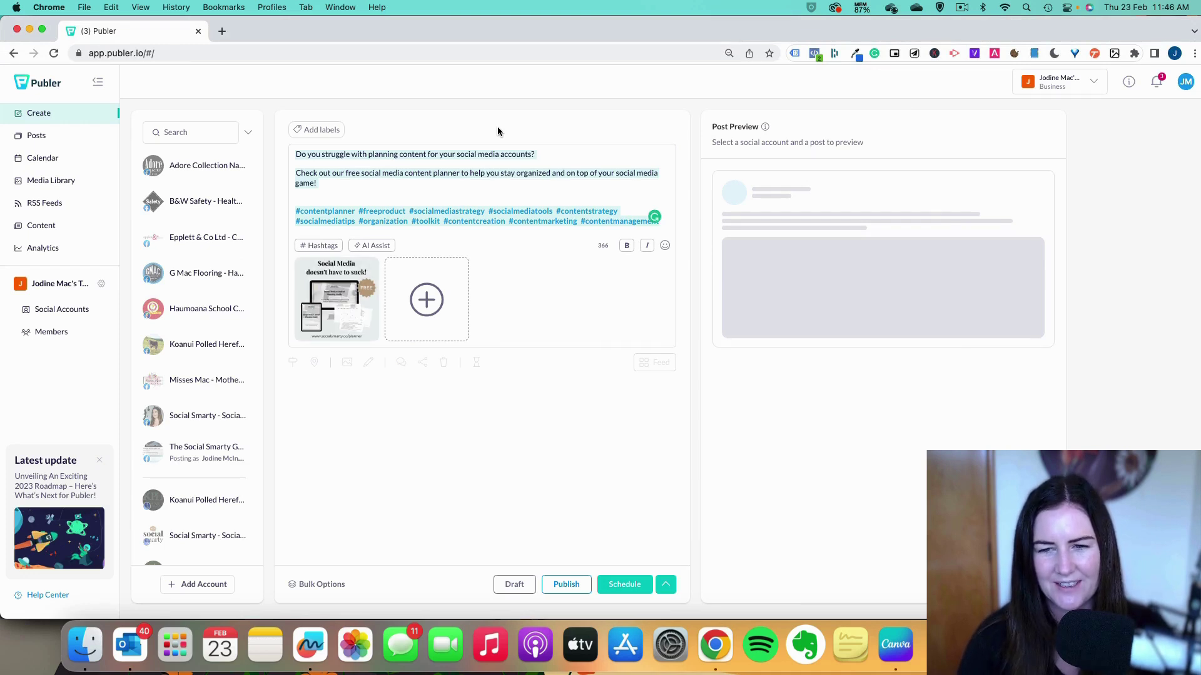
scroll(189, 319, down, 3)
click(190, 319)
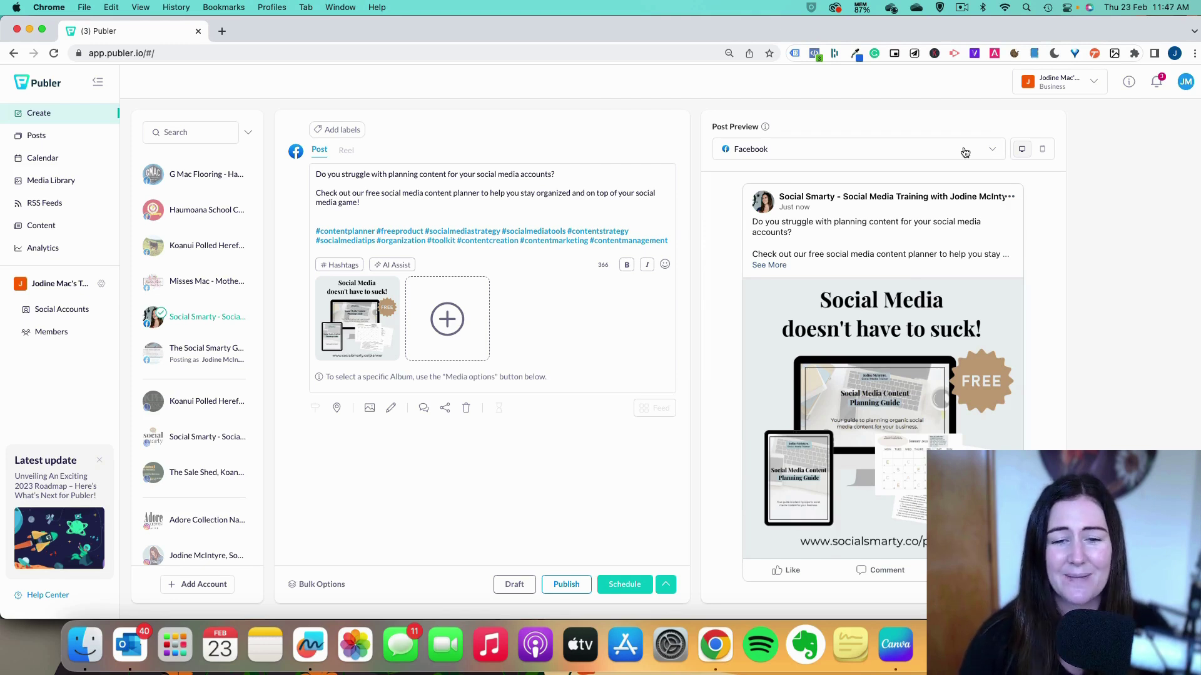
Respell 'organized' as 'organised' in the post caption.
click(568, 200)
key(BackSpace)
key(BackSpace)
key(BackSpace)
text(sed)
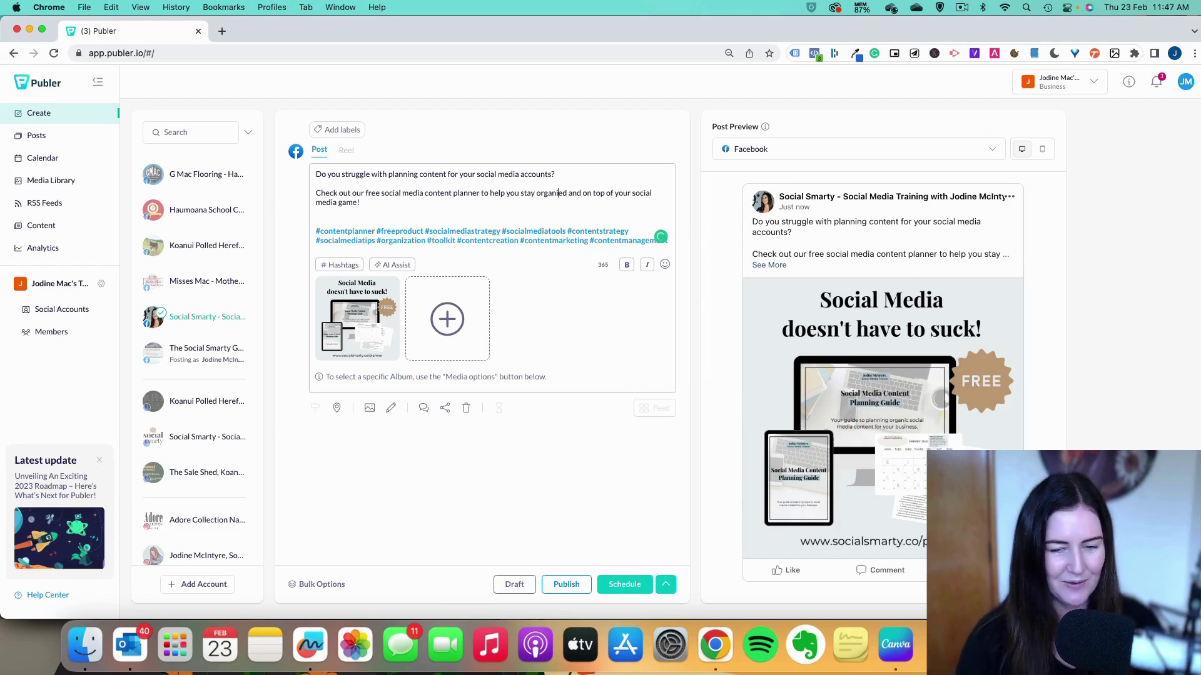